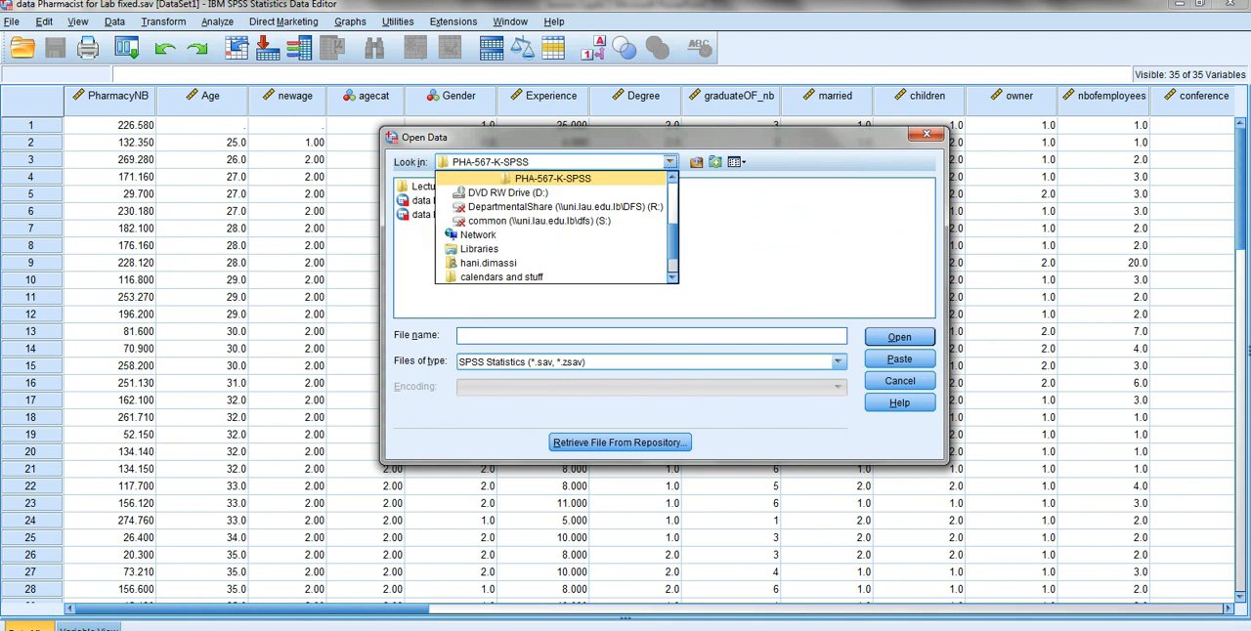
- Import the Excel file "Seesion 3 data.xlsx" from the Desktop, reading Sheet1 with variable names from the first row
scroll(509, 195, "up", 4)
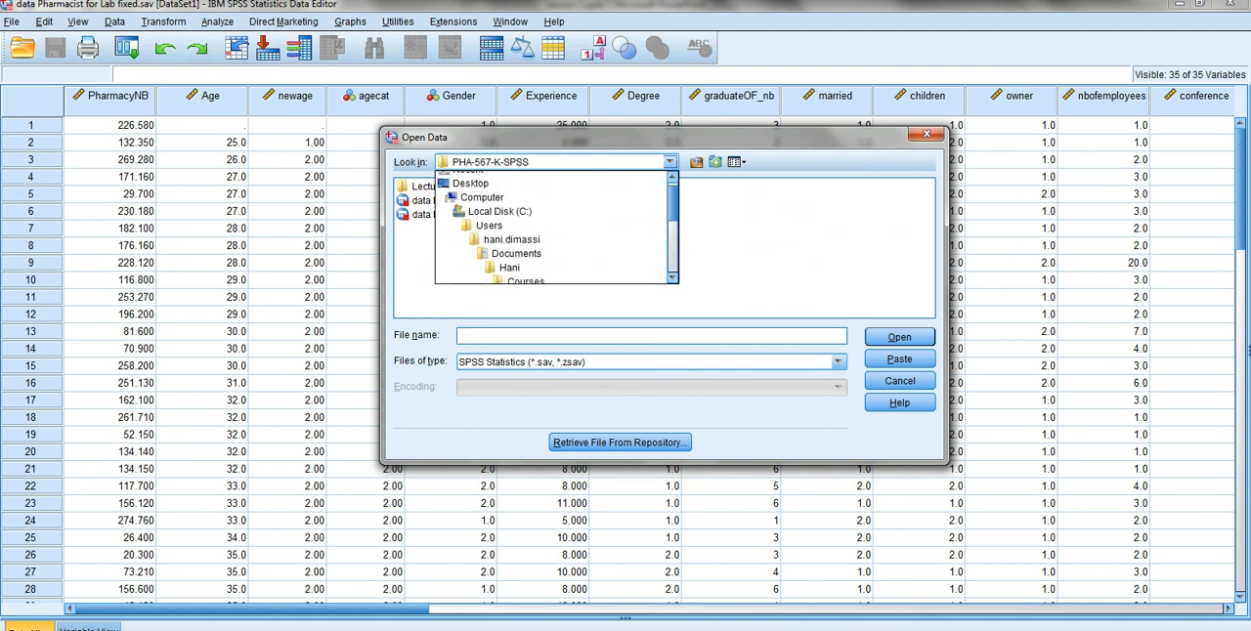
left_click(472, 192)
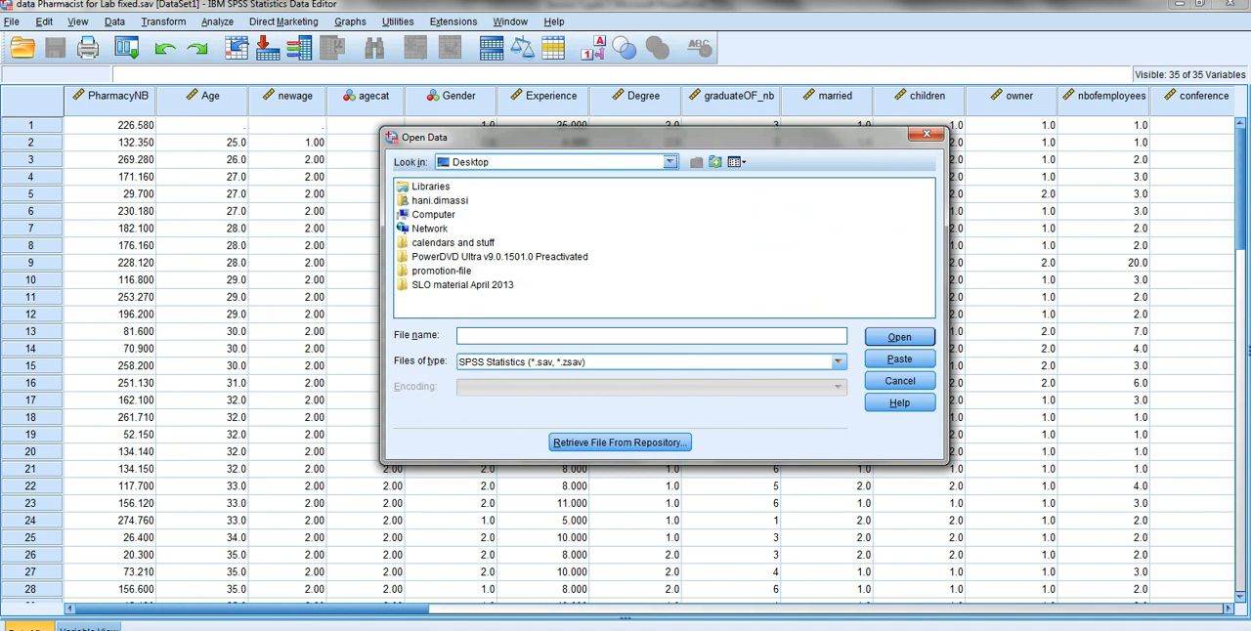
left_click(837, 362)
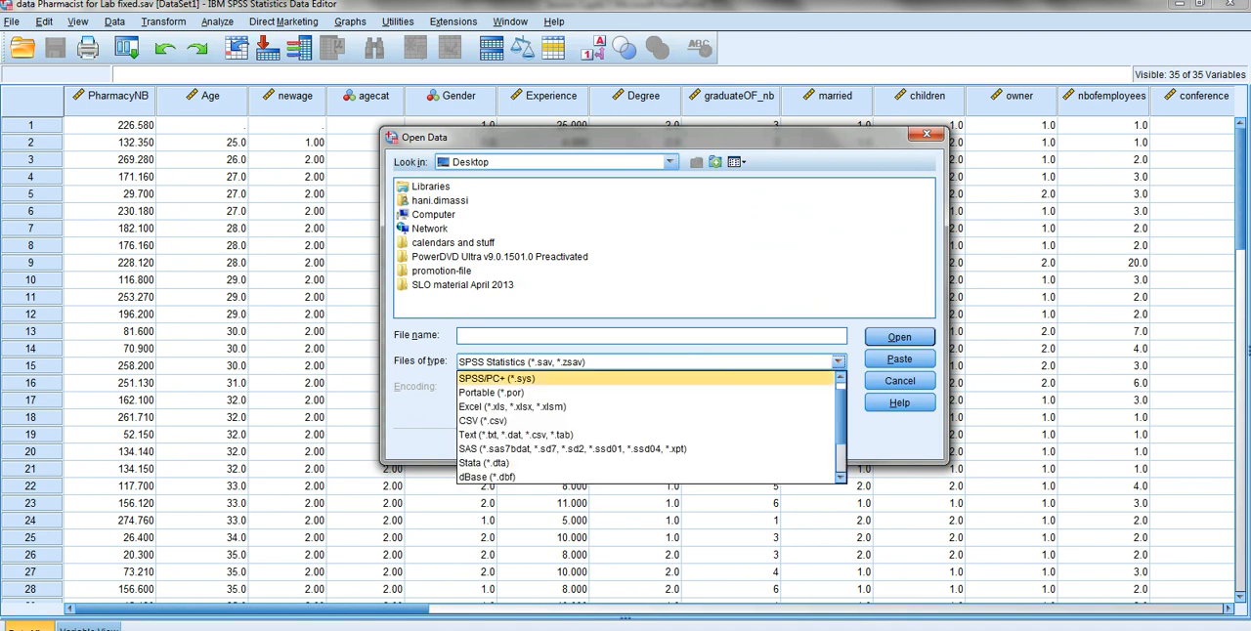
left_click(512, 407)
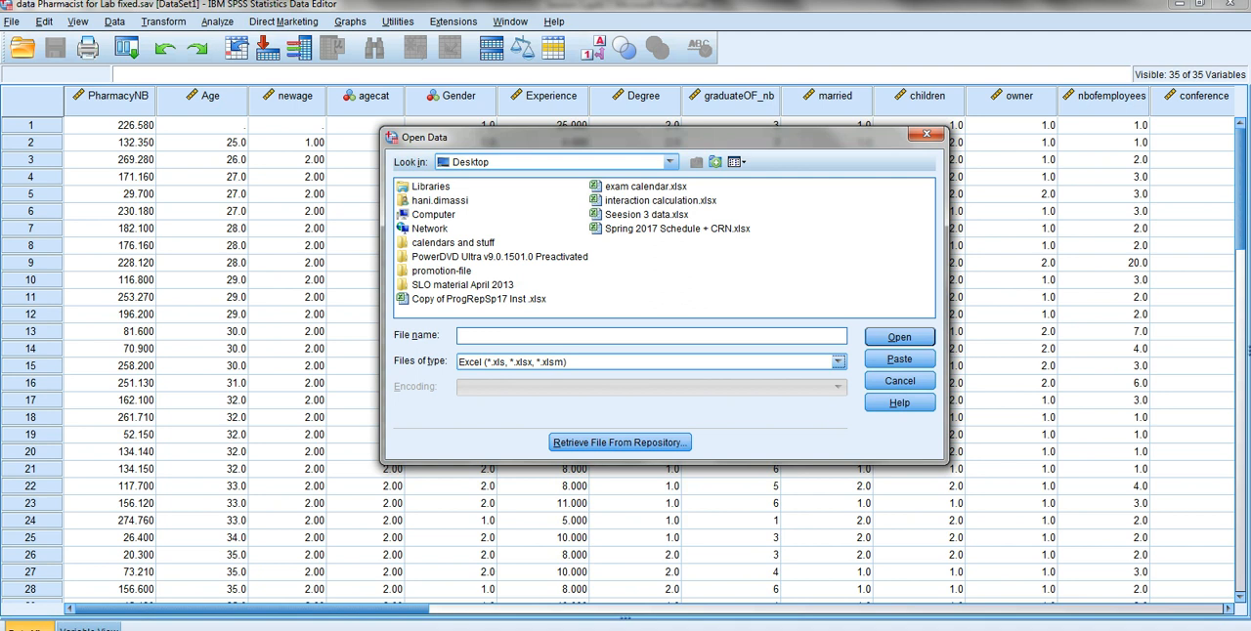
left_click(646, 215)
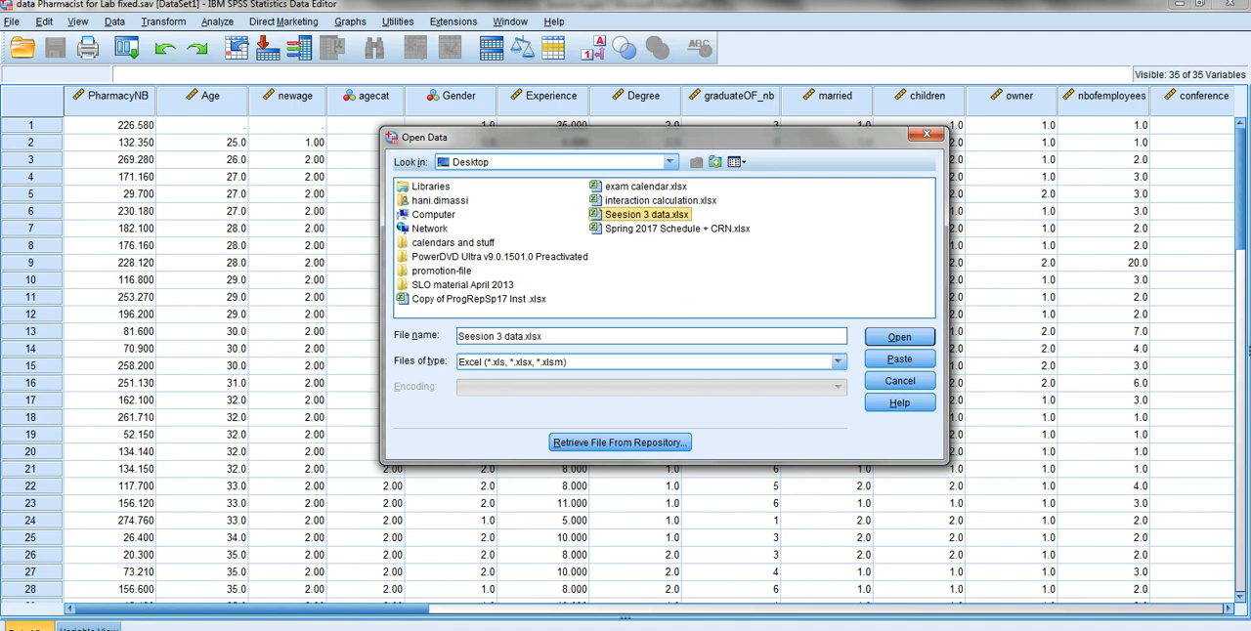
left_click(899, 336)
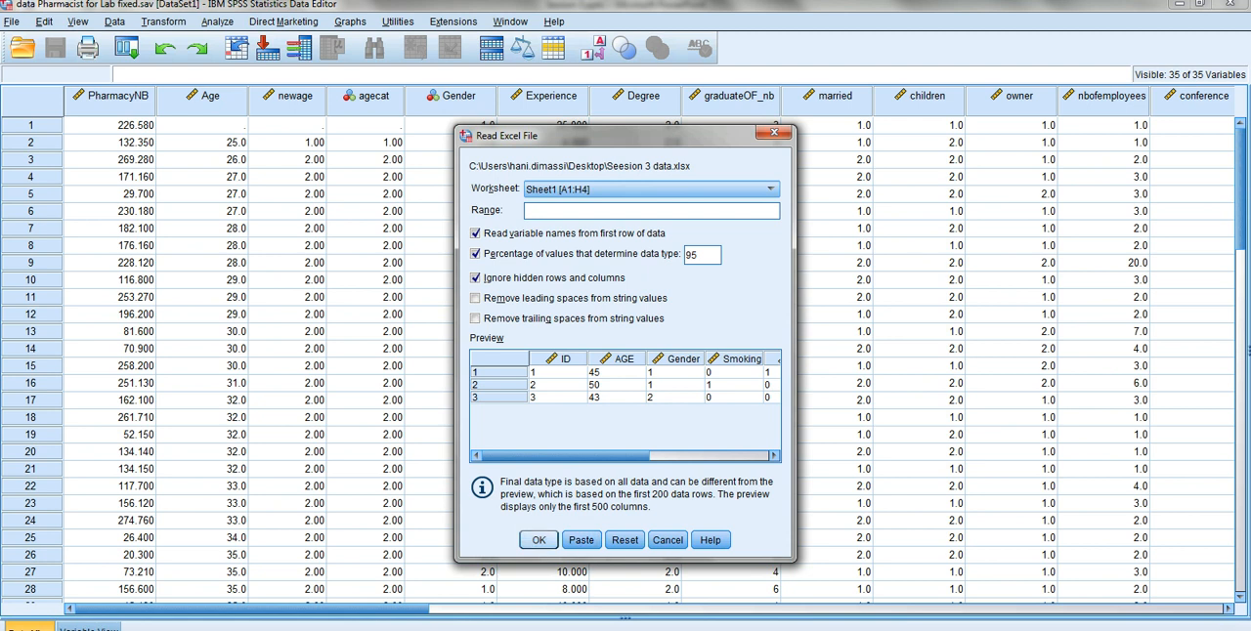
left_click(538, 541)
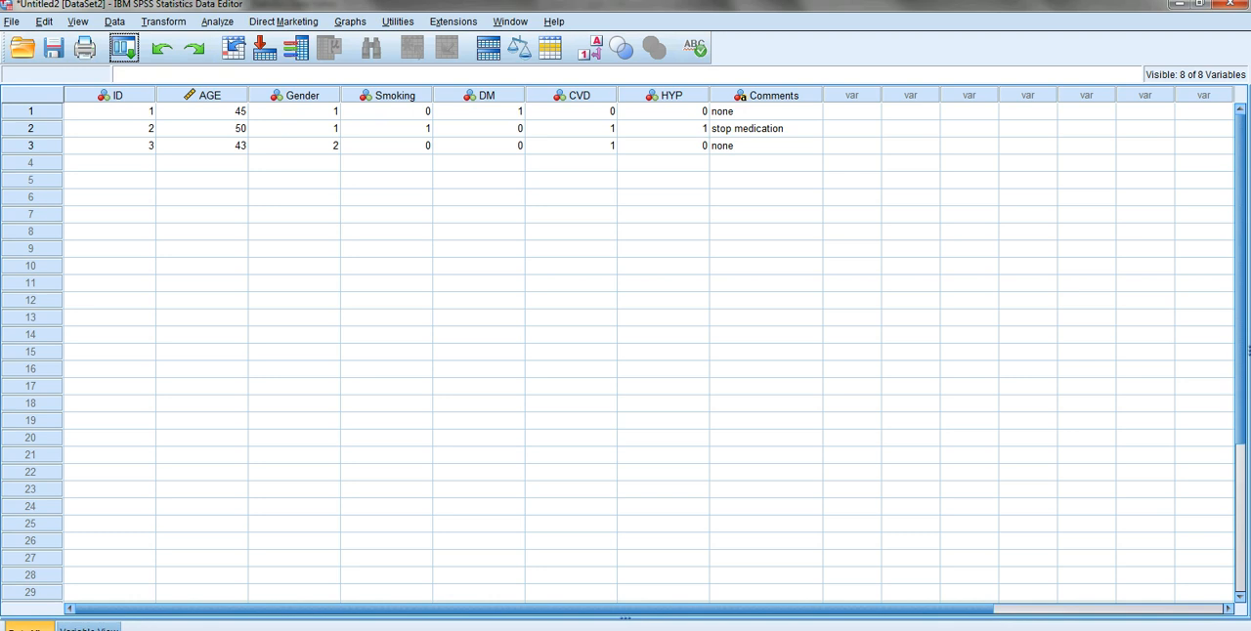
- Examine the imported variables' definitions, checking the string type of Comments, the numeric types of the others and all variable names
left_click(89, 628)
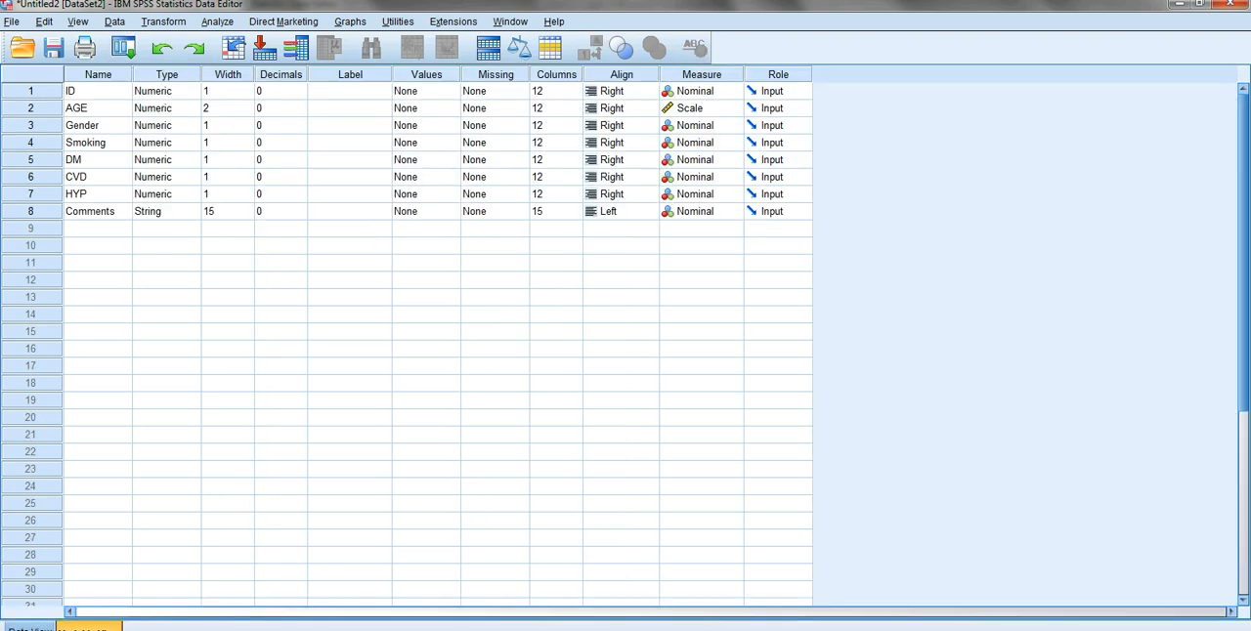
left_click_drag(202, 74, 246, 75)
left_click(97, 212)
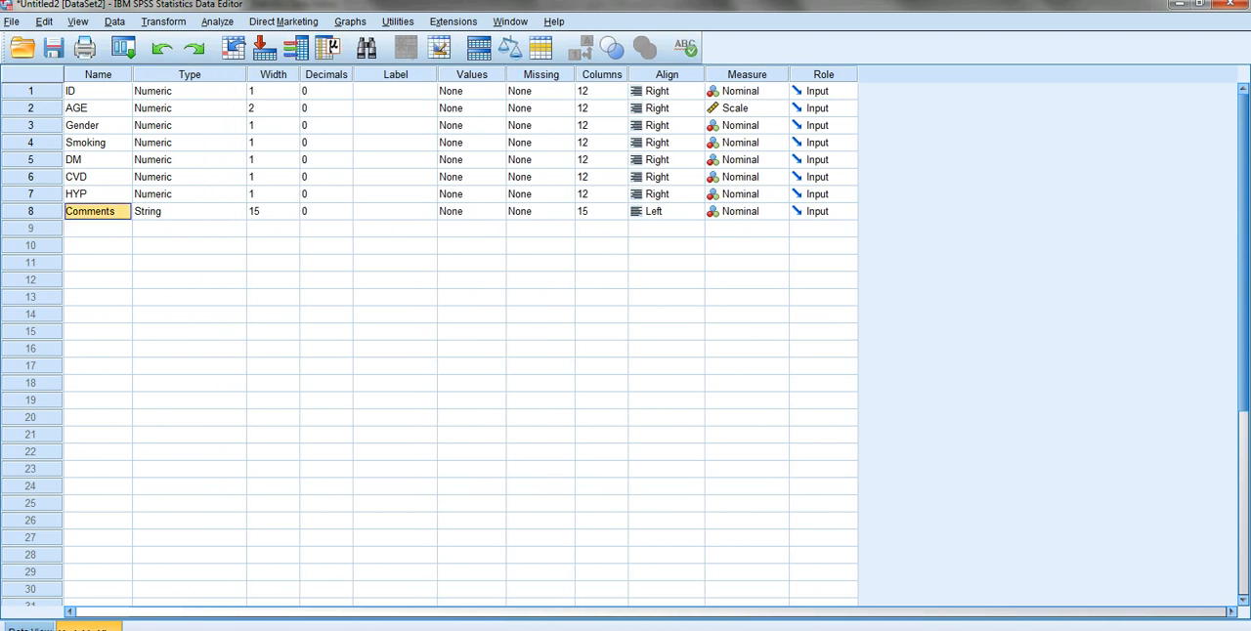
left_click(181, 211)
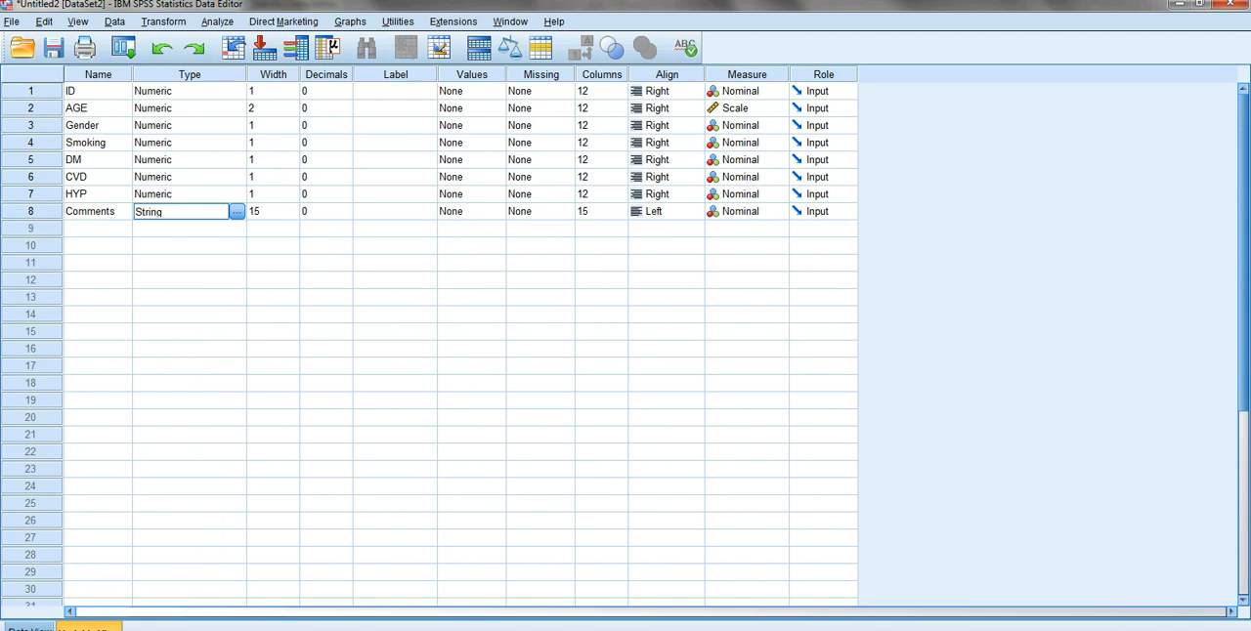
left_click(97, 211)
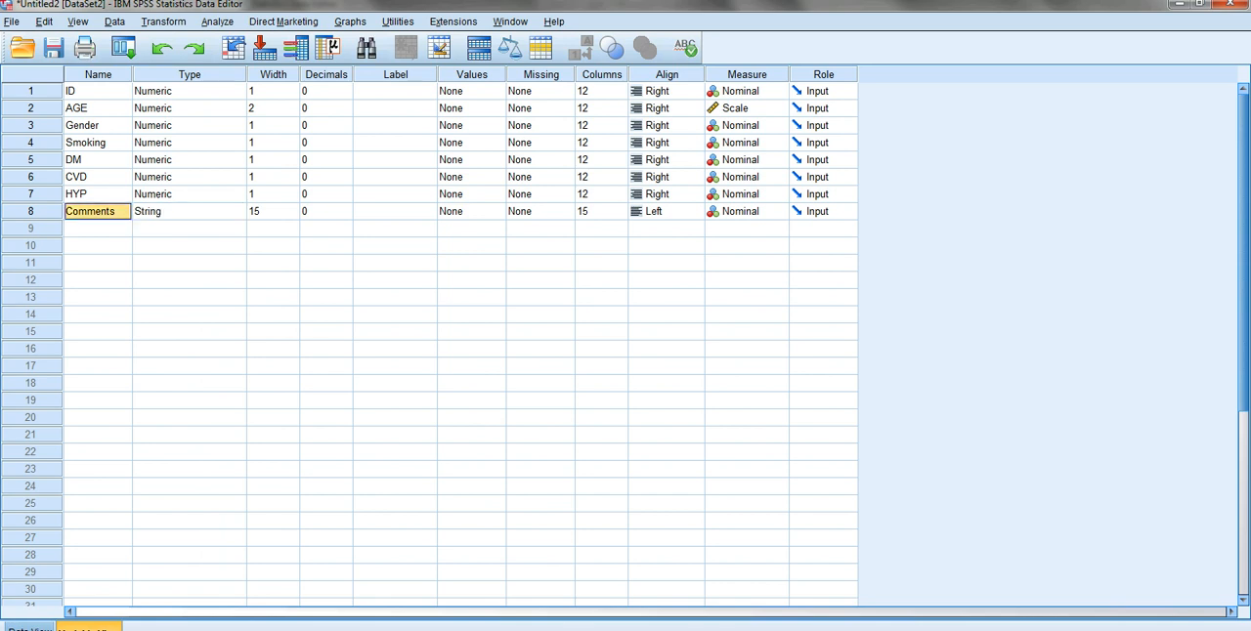
left_click(30, 211)
left_click_drag(189, 91, 190, 193)
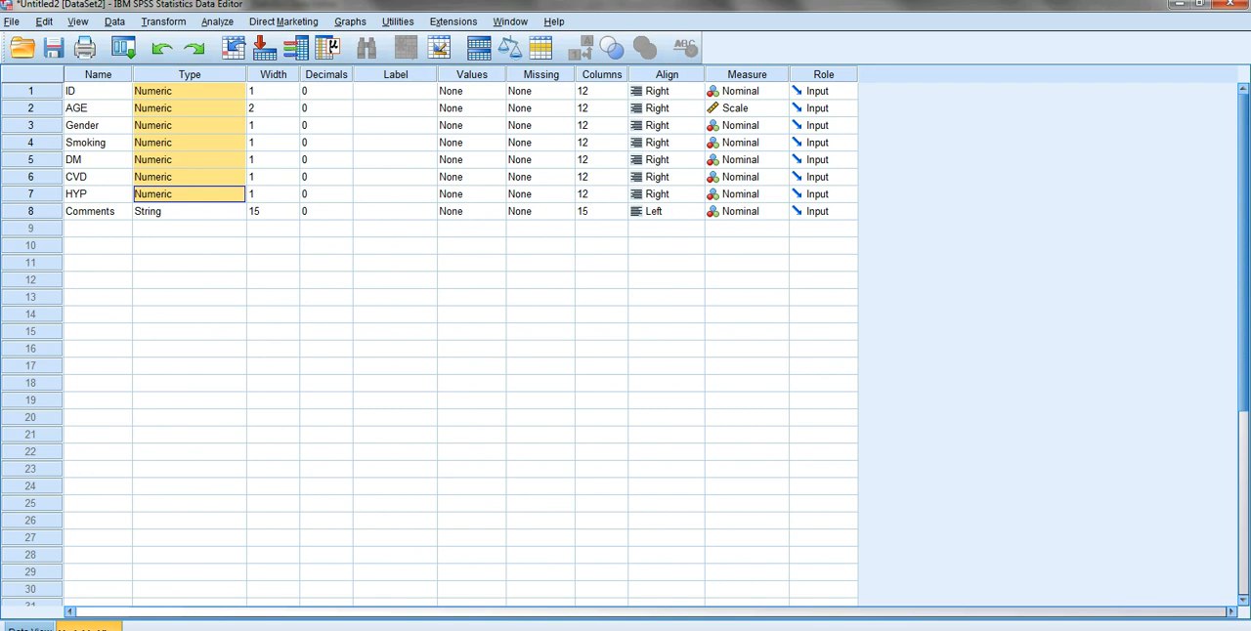
left_click_drag(98, 91, 98, 211)
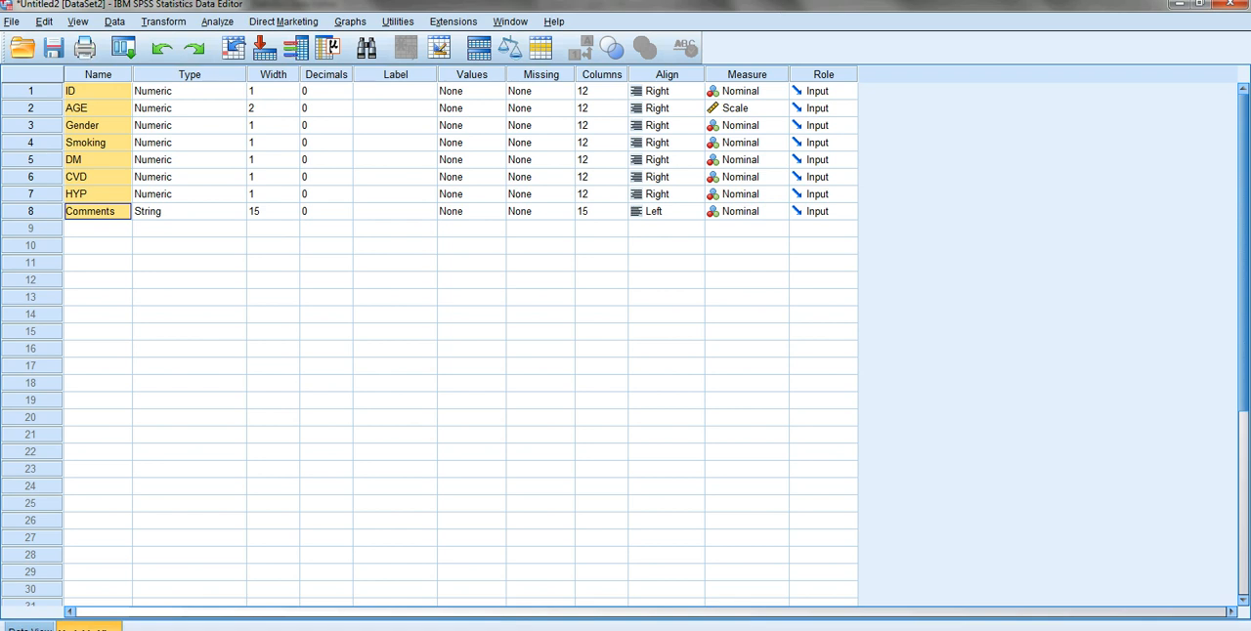
- Switch to the PowerPoint presentation and highlight the "Using the select cases in SPSS to" objective on the Learning objectives slide
left_click(409, 629)
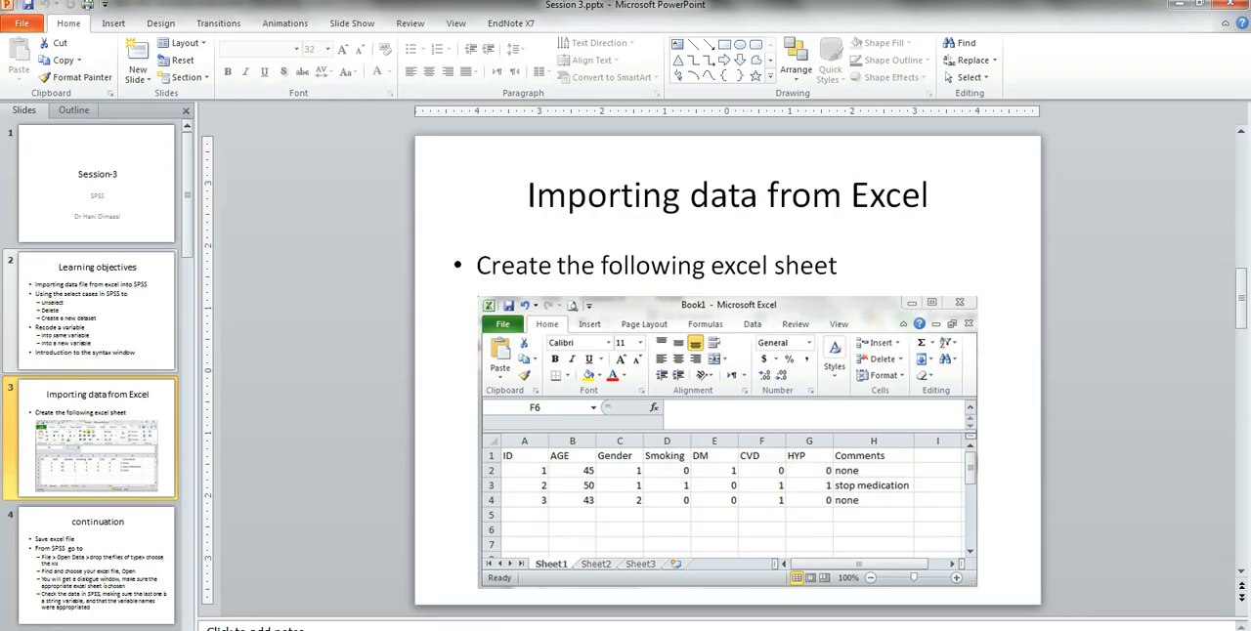
key("Up")
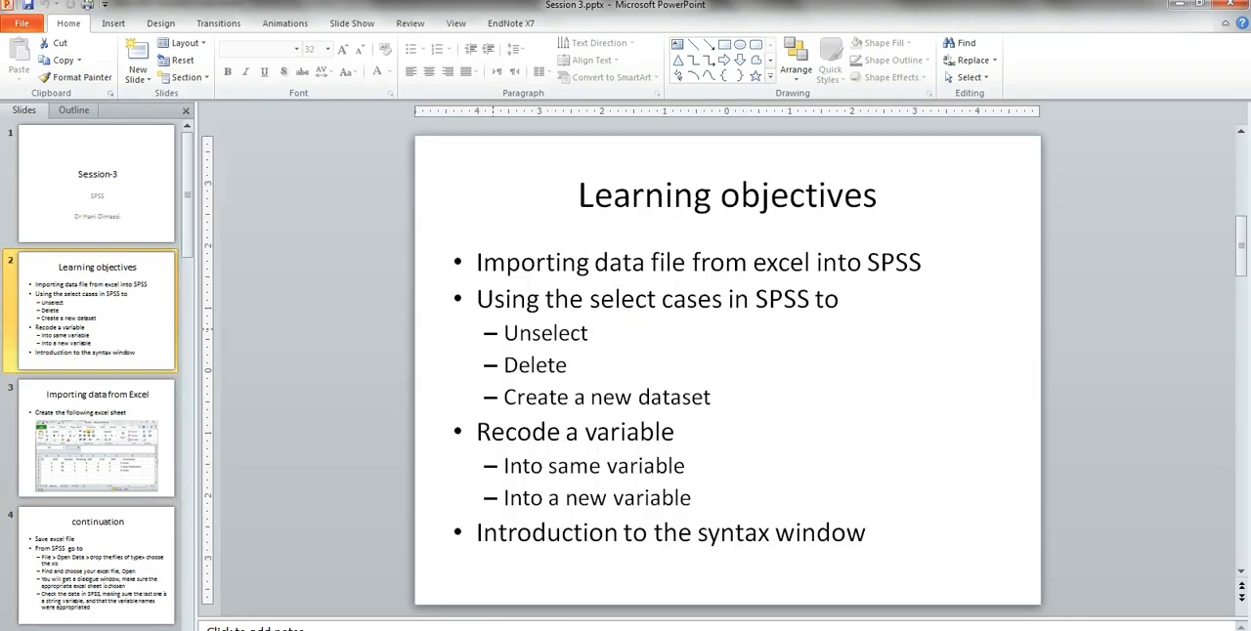
left_click_drag(476, 299, 843, 299)
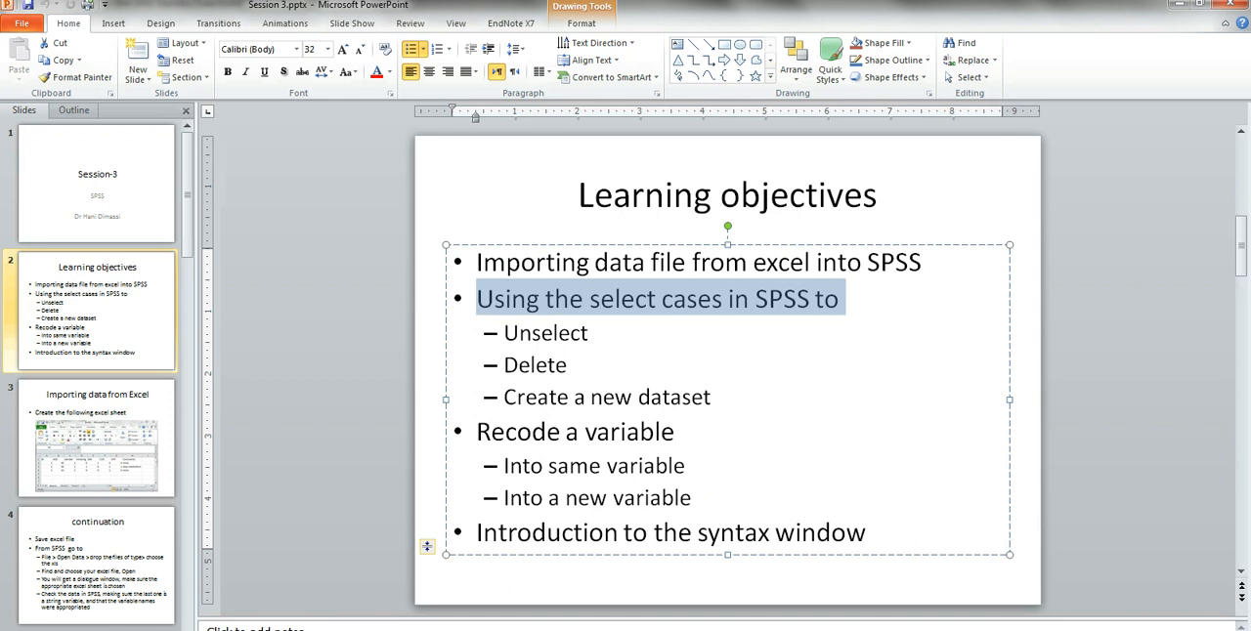
- Switch to the SPSS dataset "data Pharmacist for Lab fixed.sav" and start a Select Cases if-condition with the Degree variable
mouse_move(496, 626)
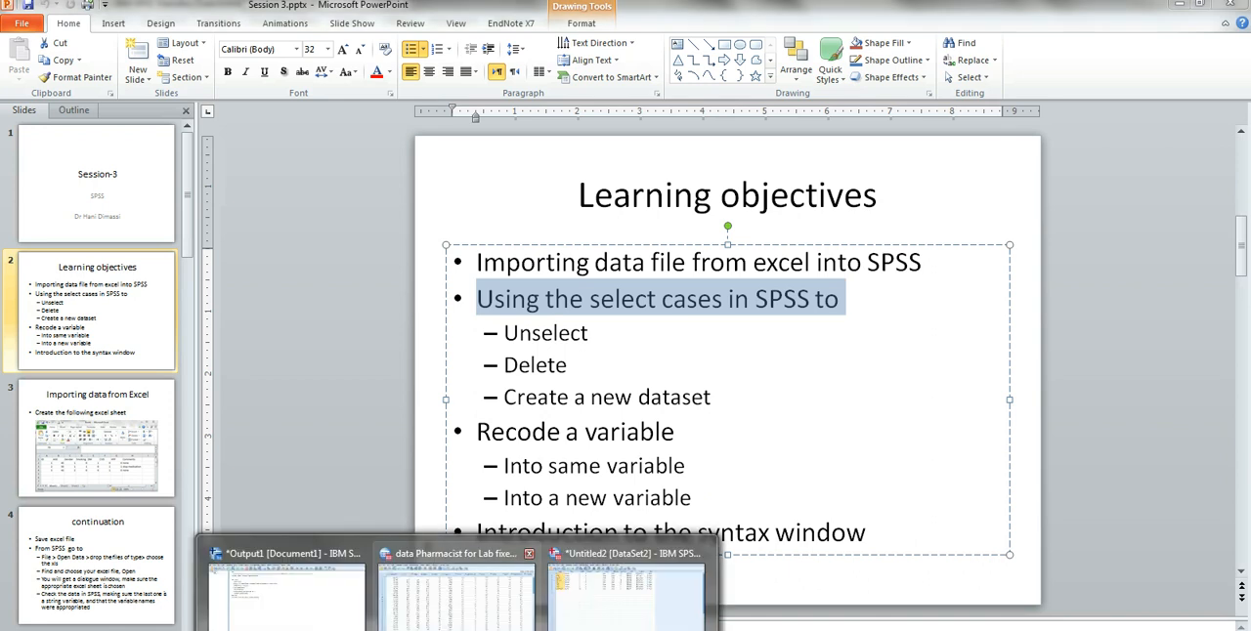
left_click(493, 576)
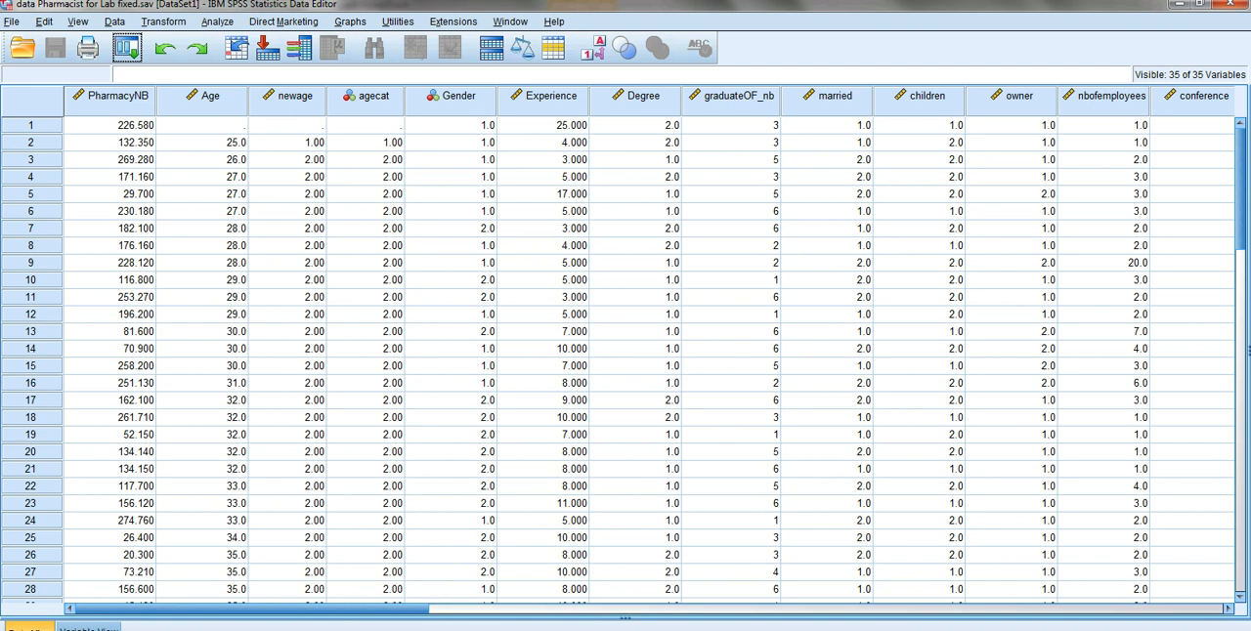
left_click(114, 21)
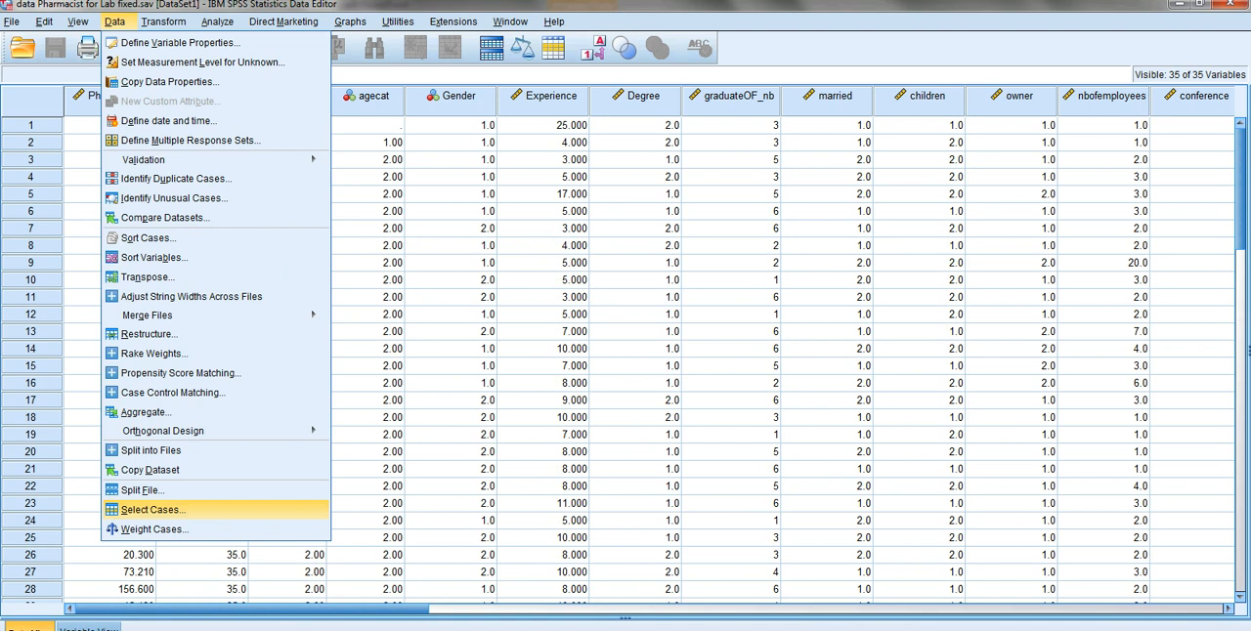
left_click(152, 509)
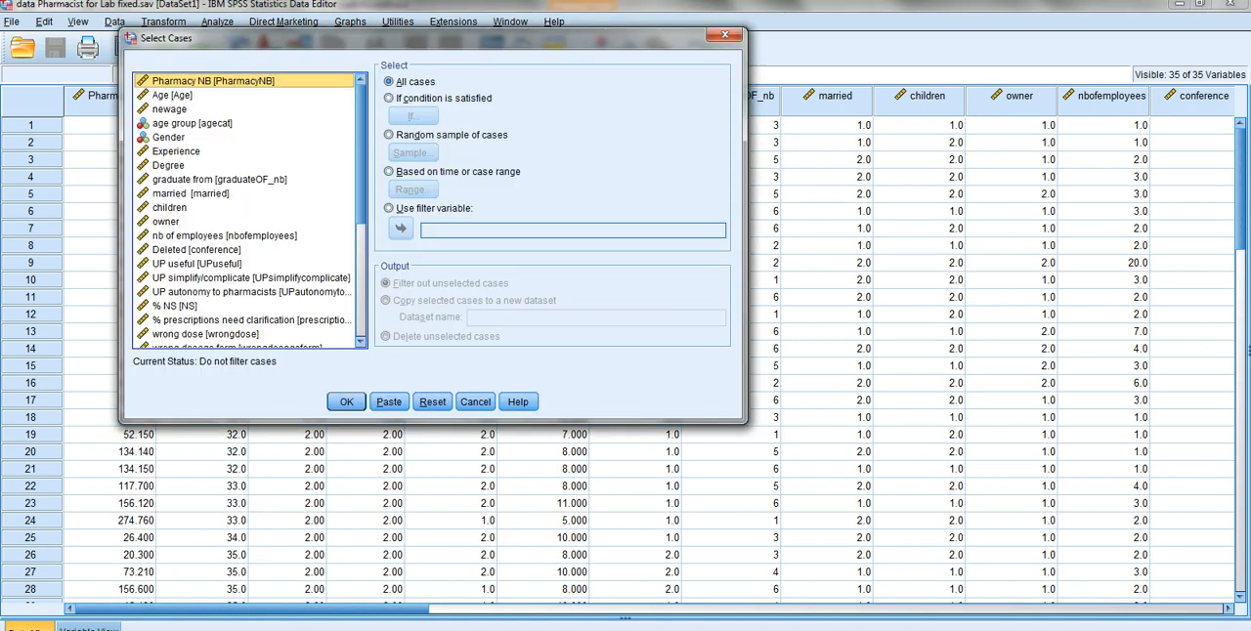
left_click(389, 98)
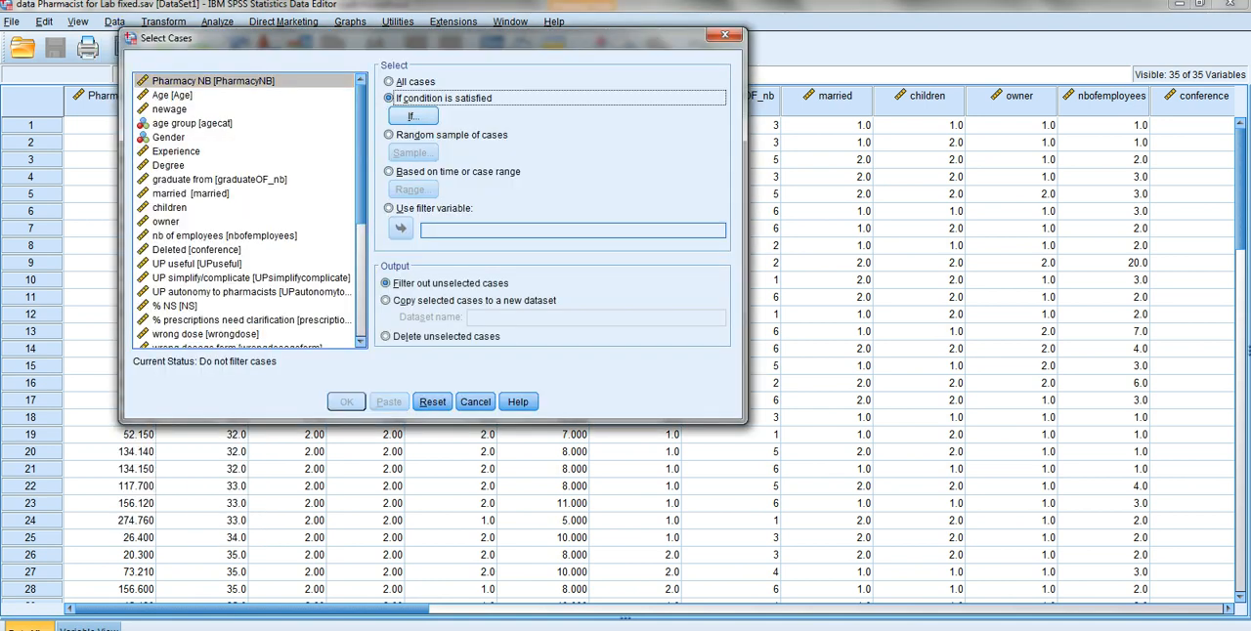
left_click(411, 116)
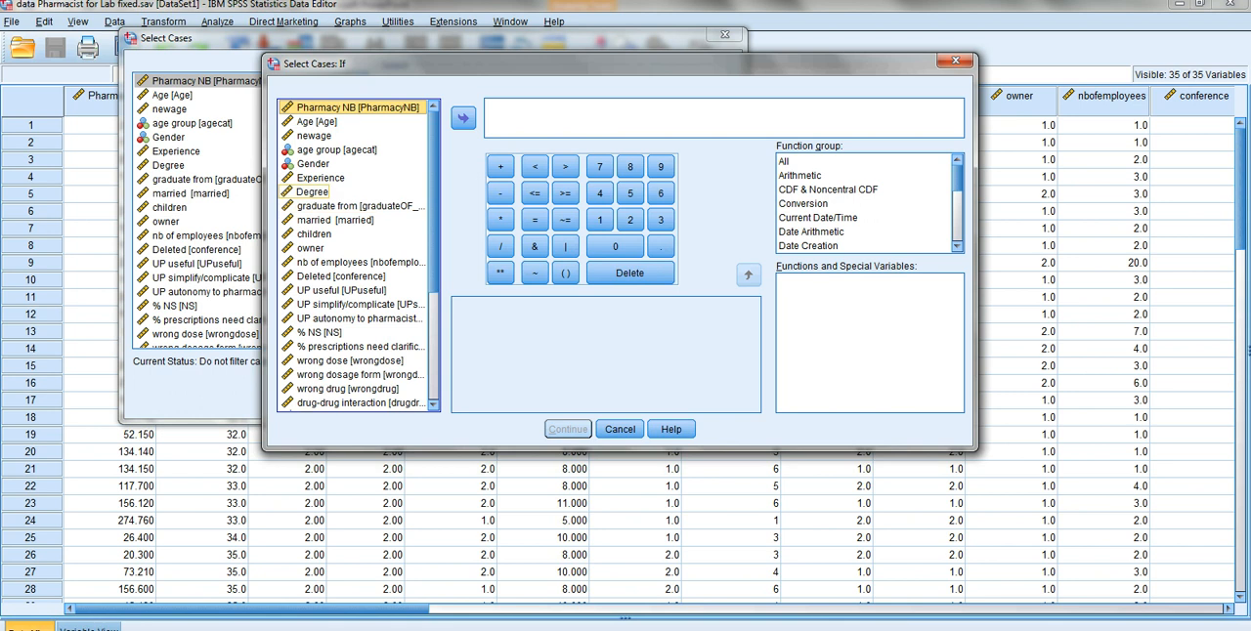
left_click(313, 193)
left_click(463, 119)
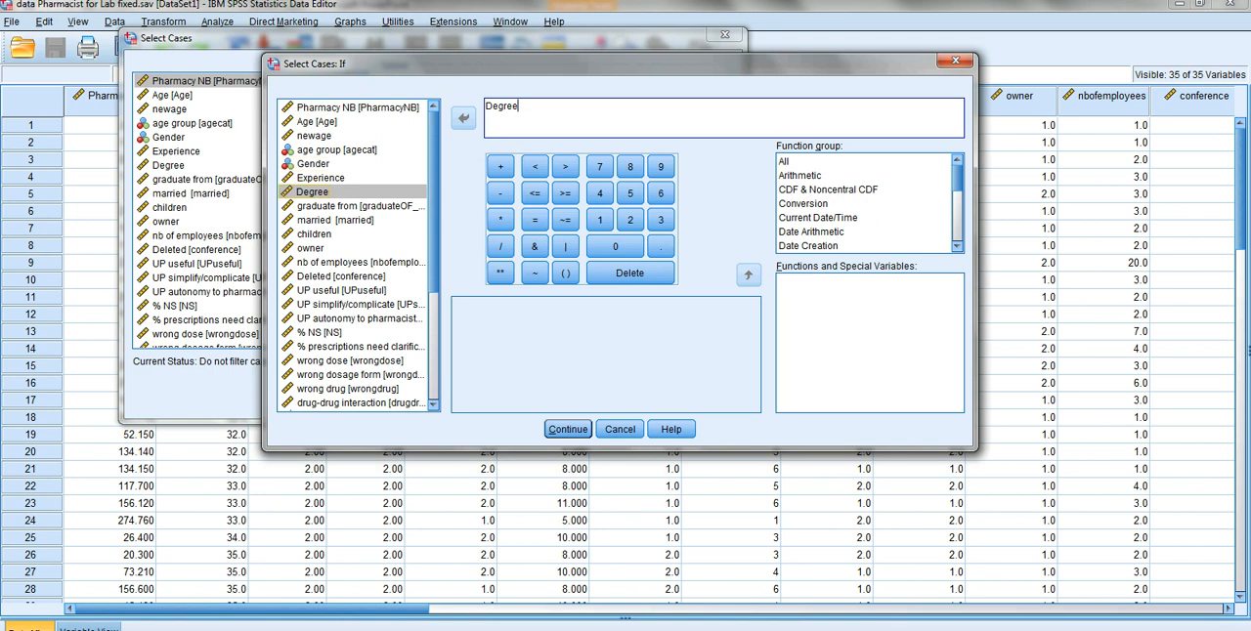
- Look up the value labels of the Degree variable in its variable information
right_click(295, 198)
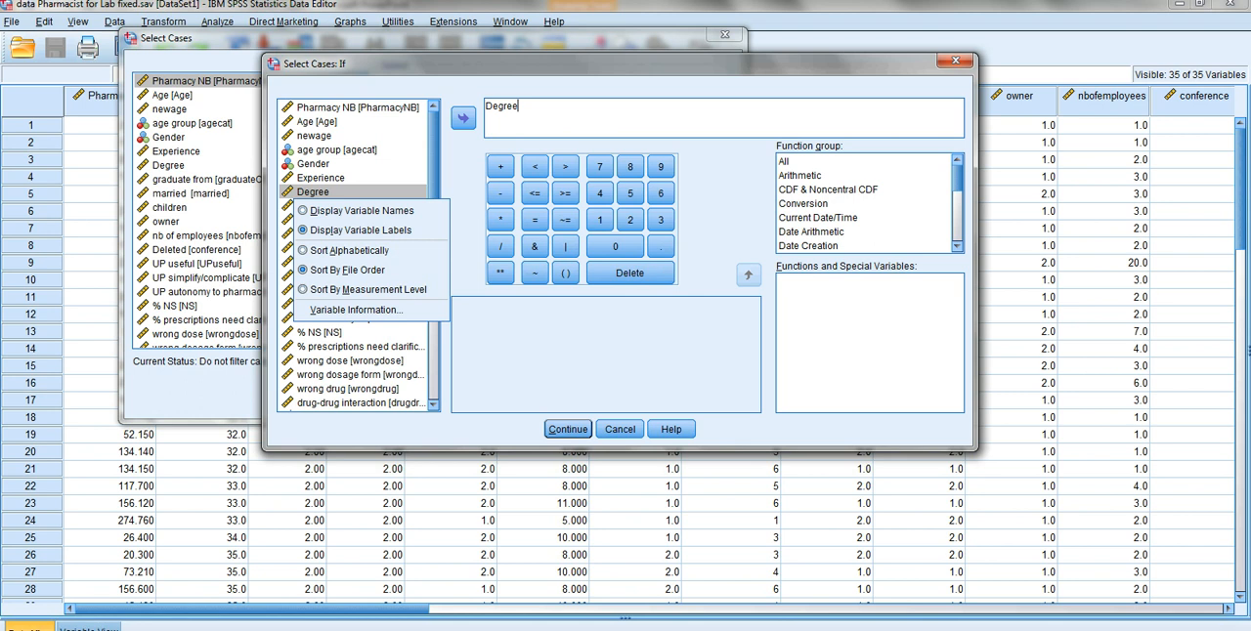
left_click(356, 310)
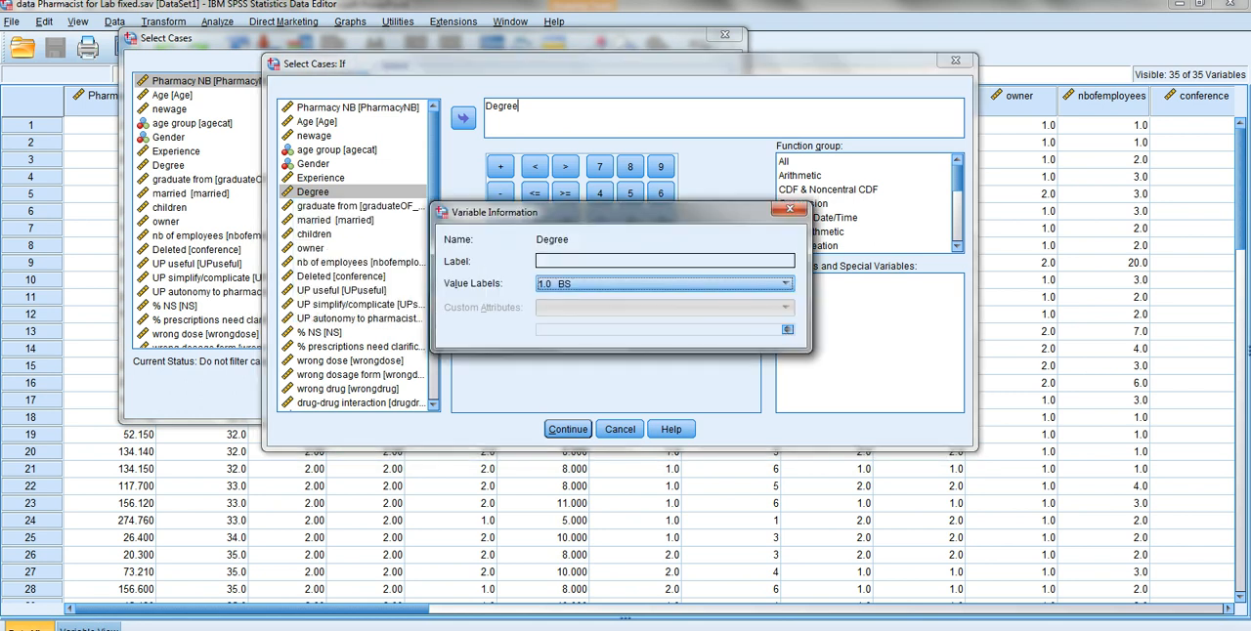
key("alt+Down")
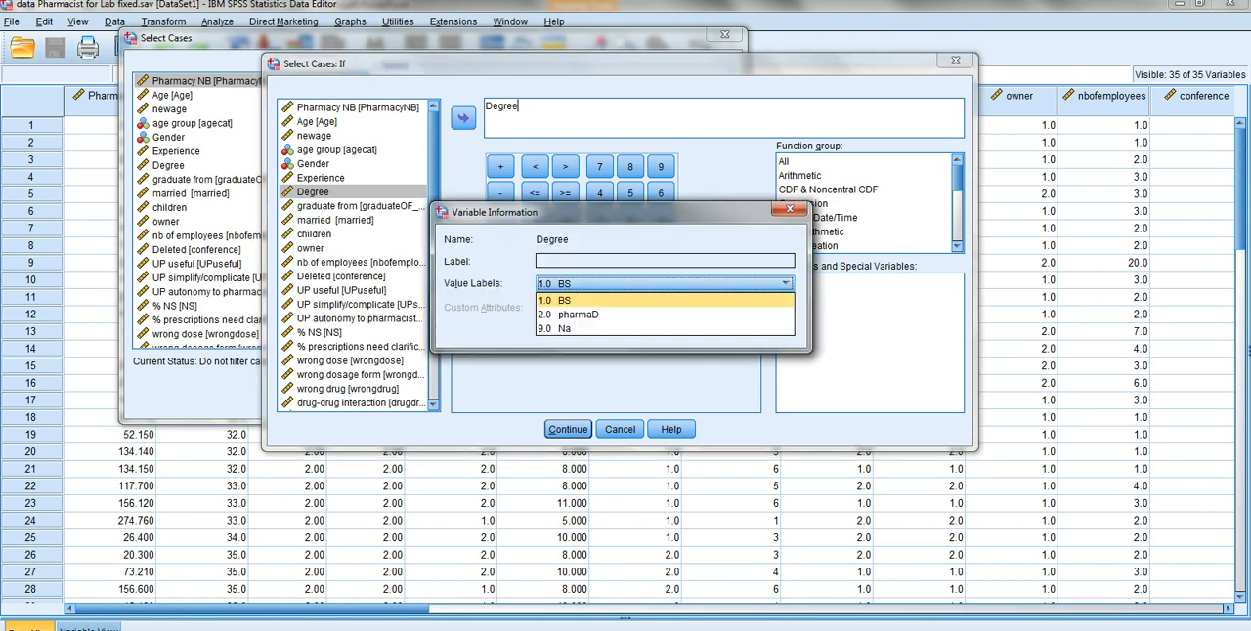
key("Down")
key("Down")
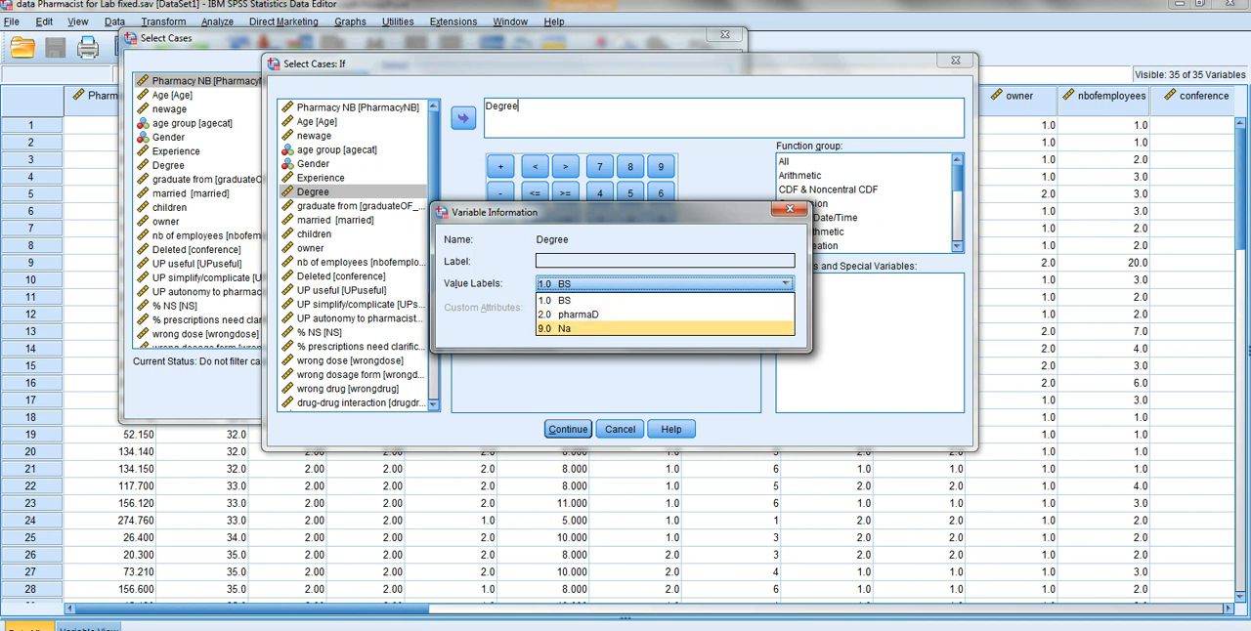
key("Up")
key("Up")
key("Down")
key("Down")
key("Up")
key("Escape")
key("Escape")
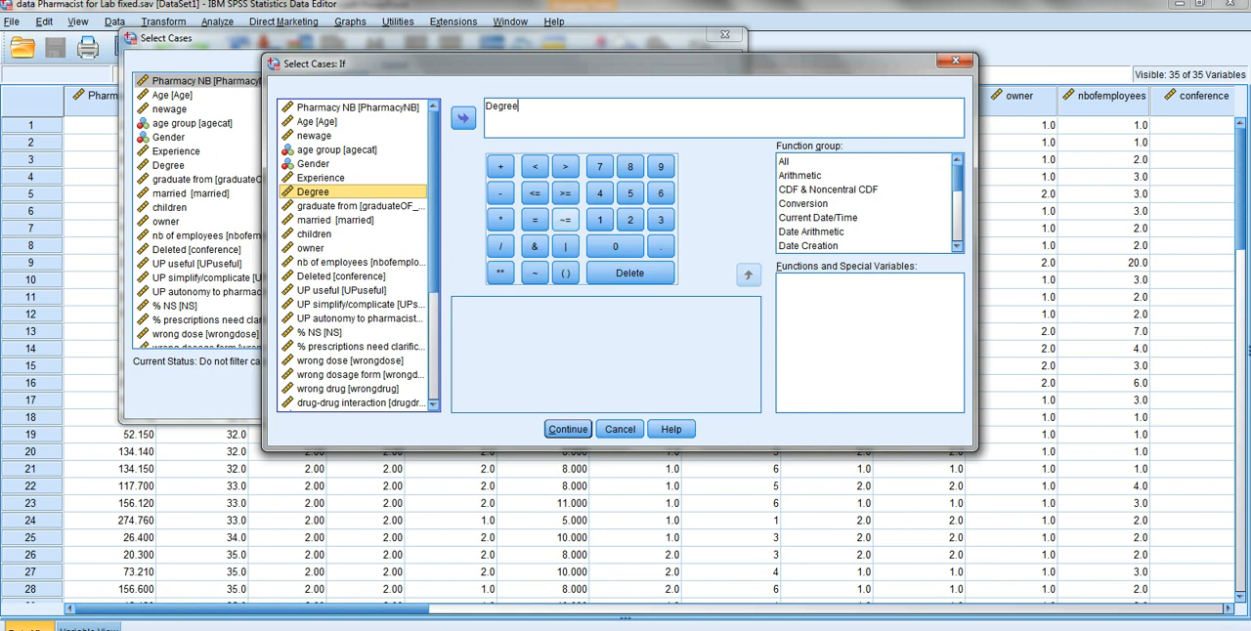
- Complete the selection condition as Degree ~= 9 and accept it
left_click(565, 220)
type("9")
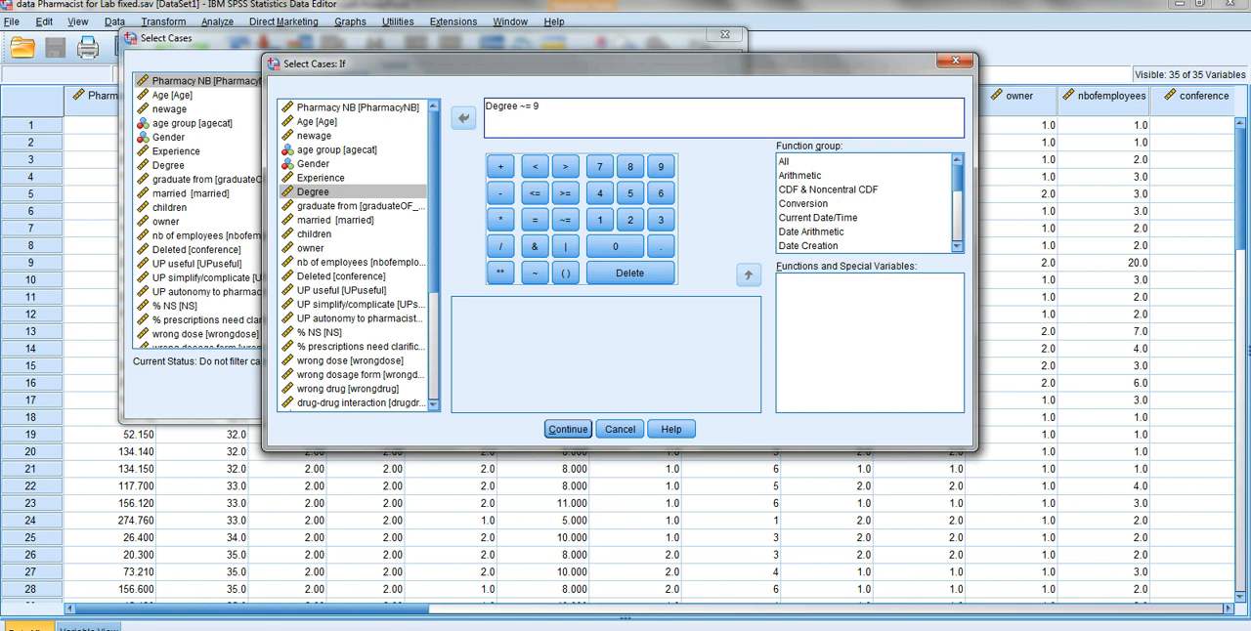
left_click(568, 429)
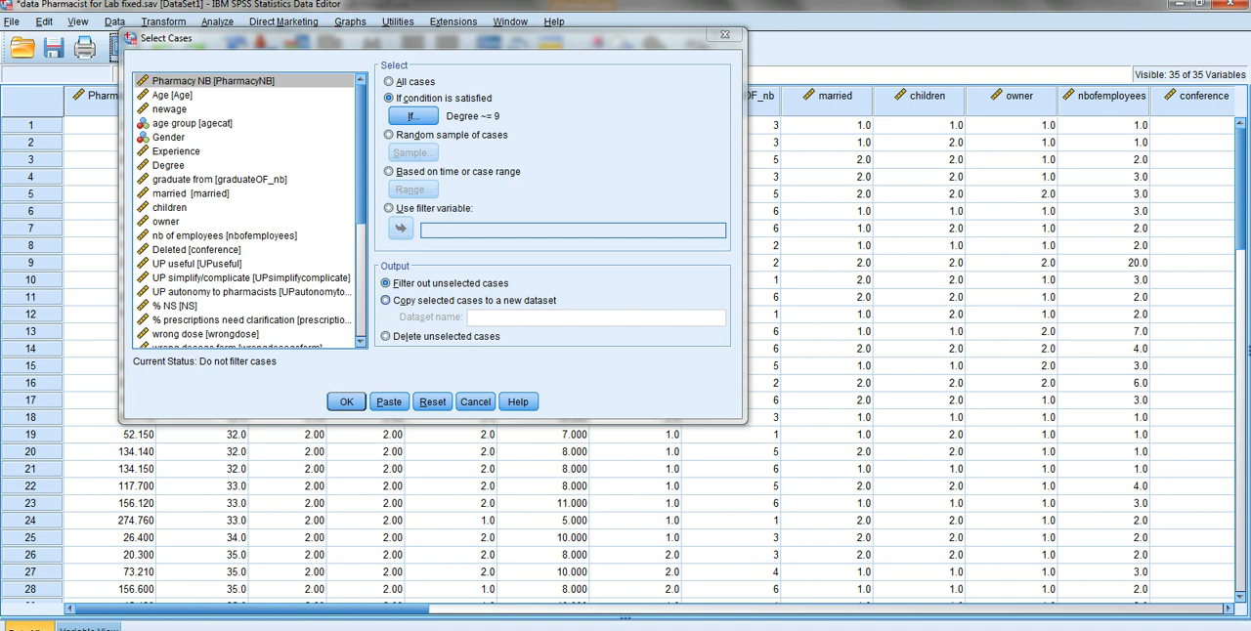
left_click(386, 300)
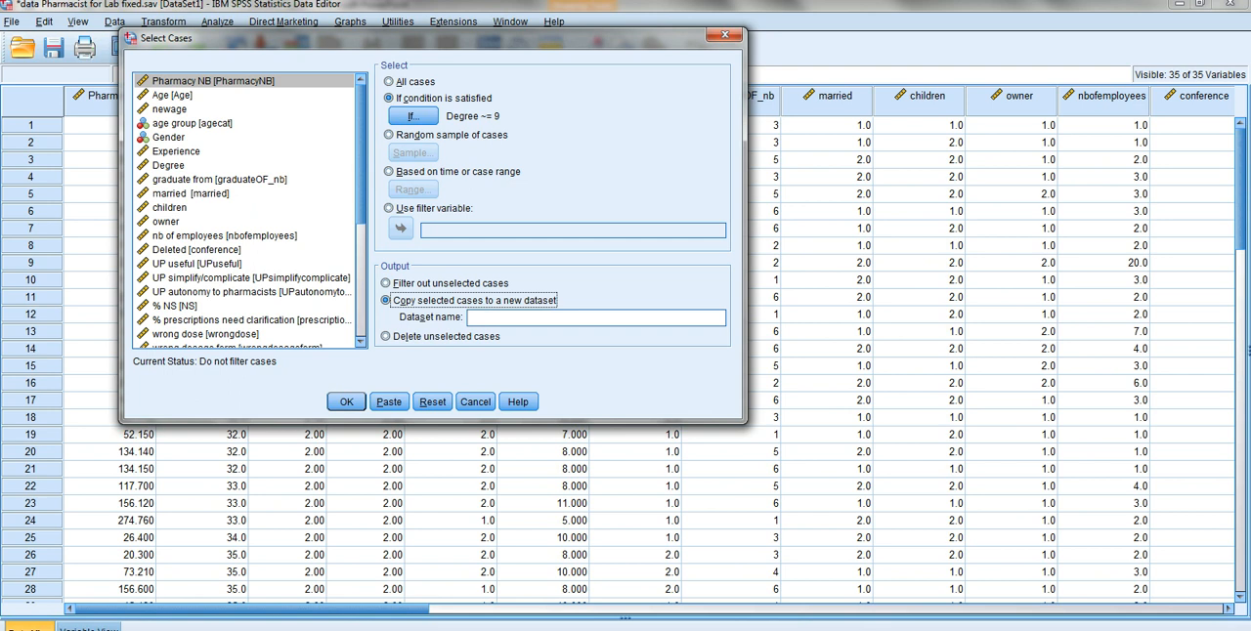
left_click(528, 317)
left_click(385, 336)
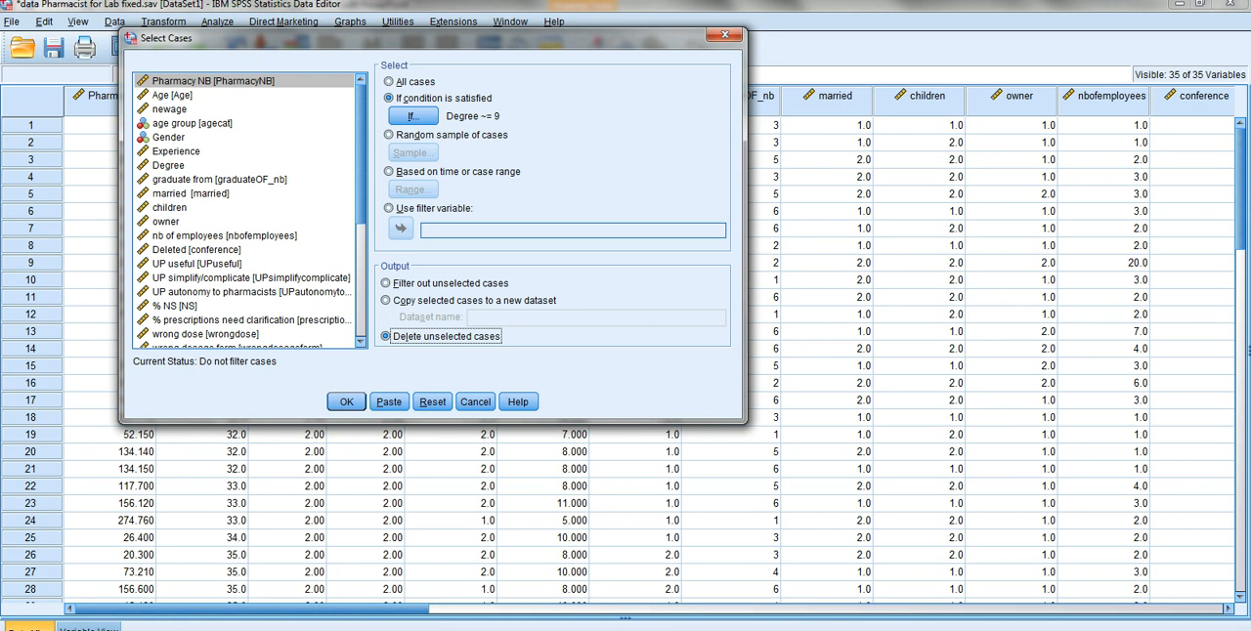
key("Up")
key("Up")
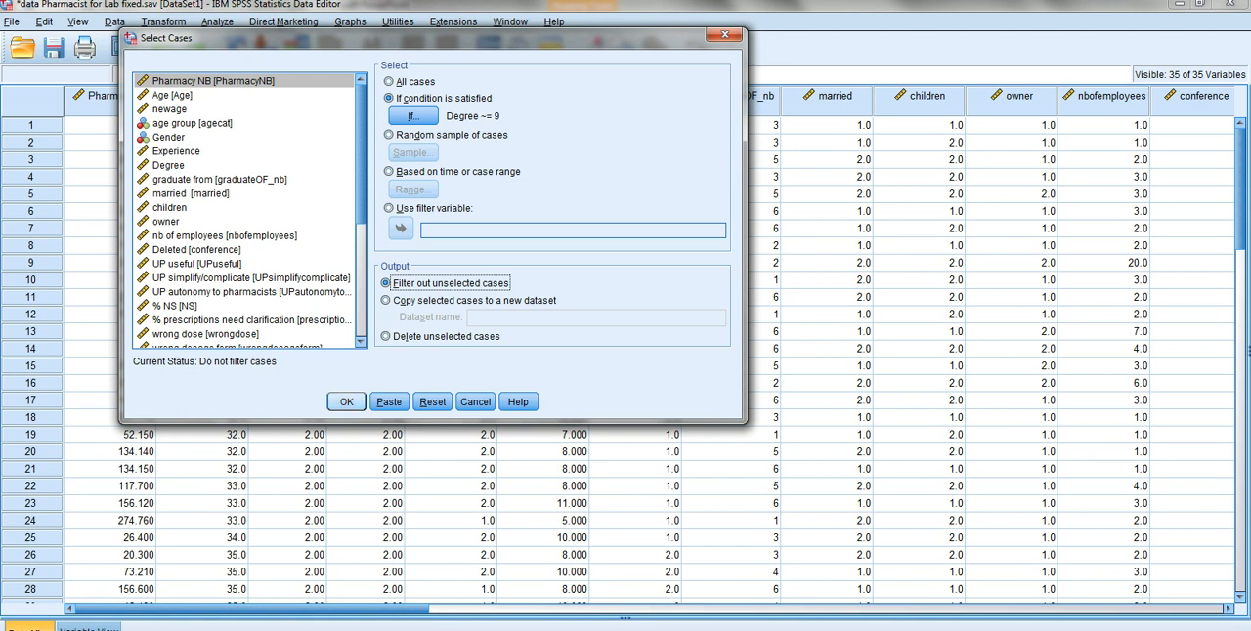
- Apply the case selection with unselected cases filtered out, and return to the pharmacist data window
left_click(346, 402)
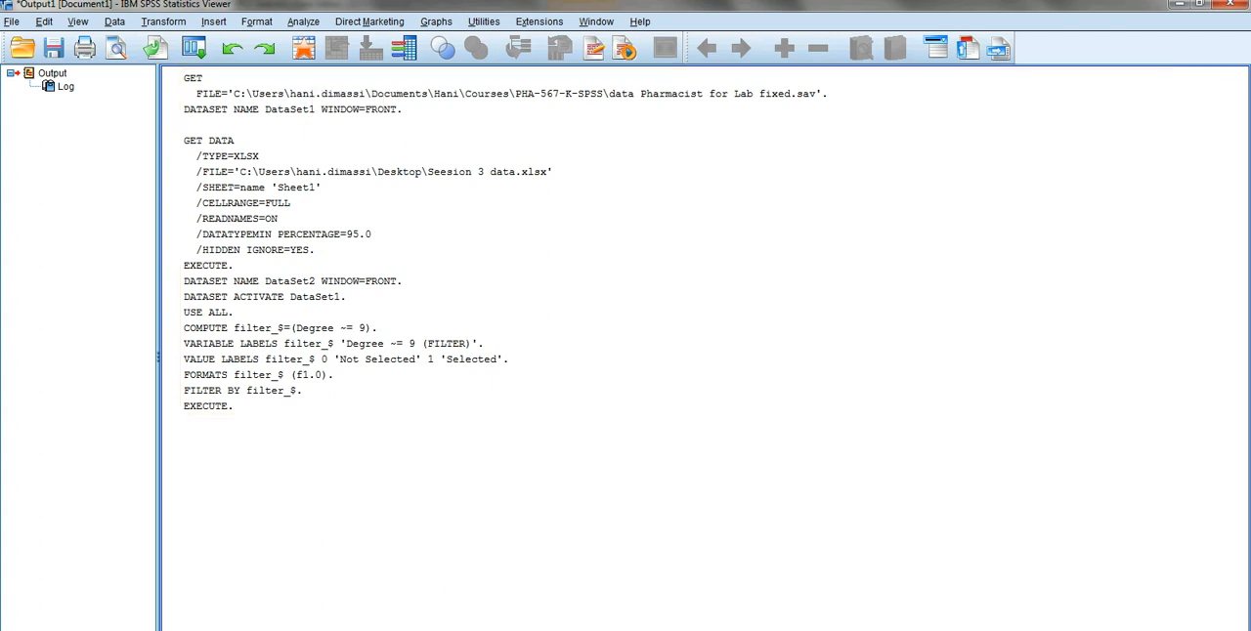
mouse_move(458, 630)
left_click(457, 598)
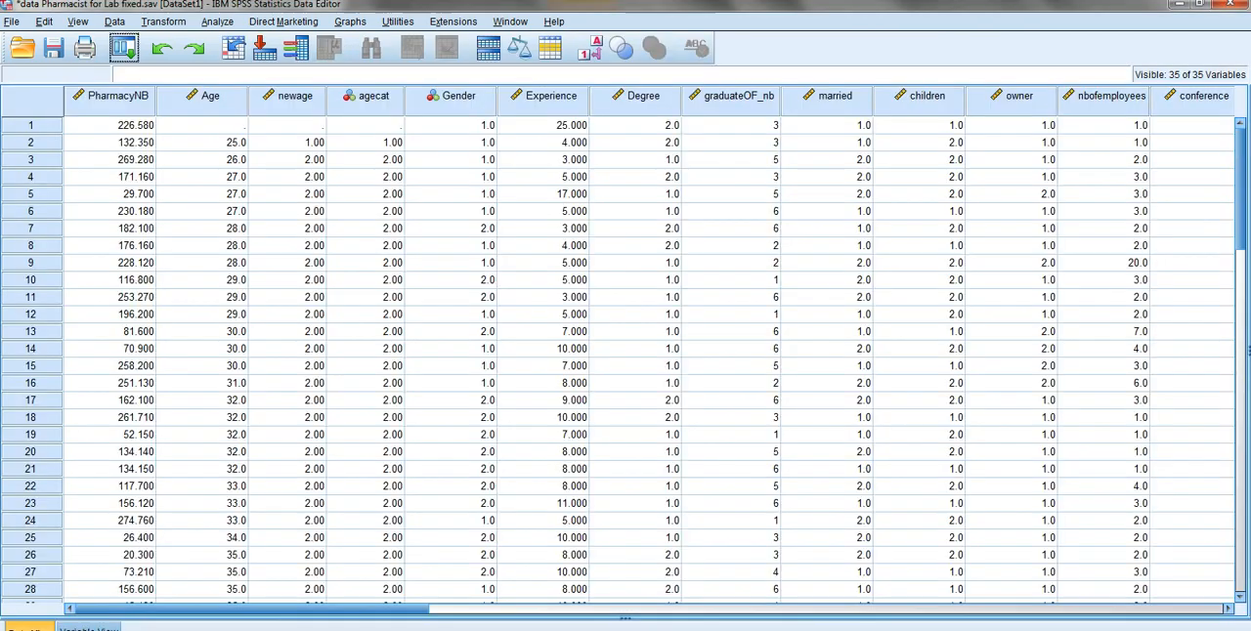
- Sort the pharmacist cases by Degree in ascending order
scroll(625, 352, "down", 17)
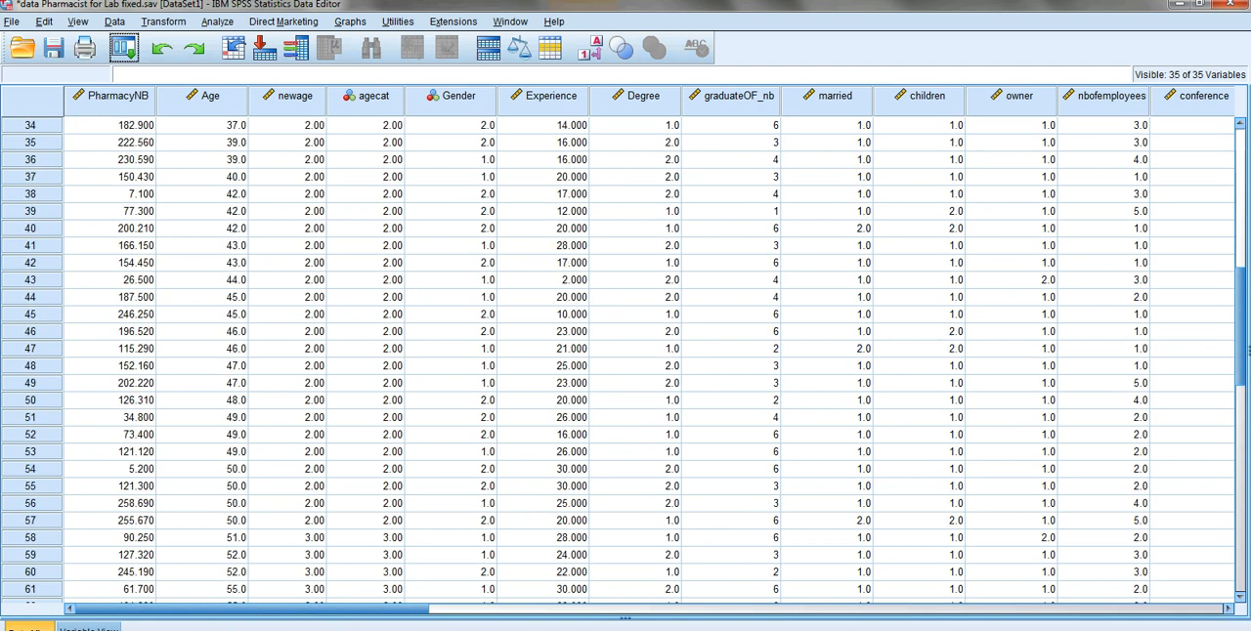
scroll(625, 352, "up", 17)
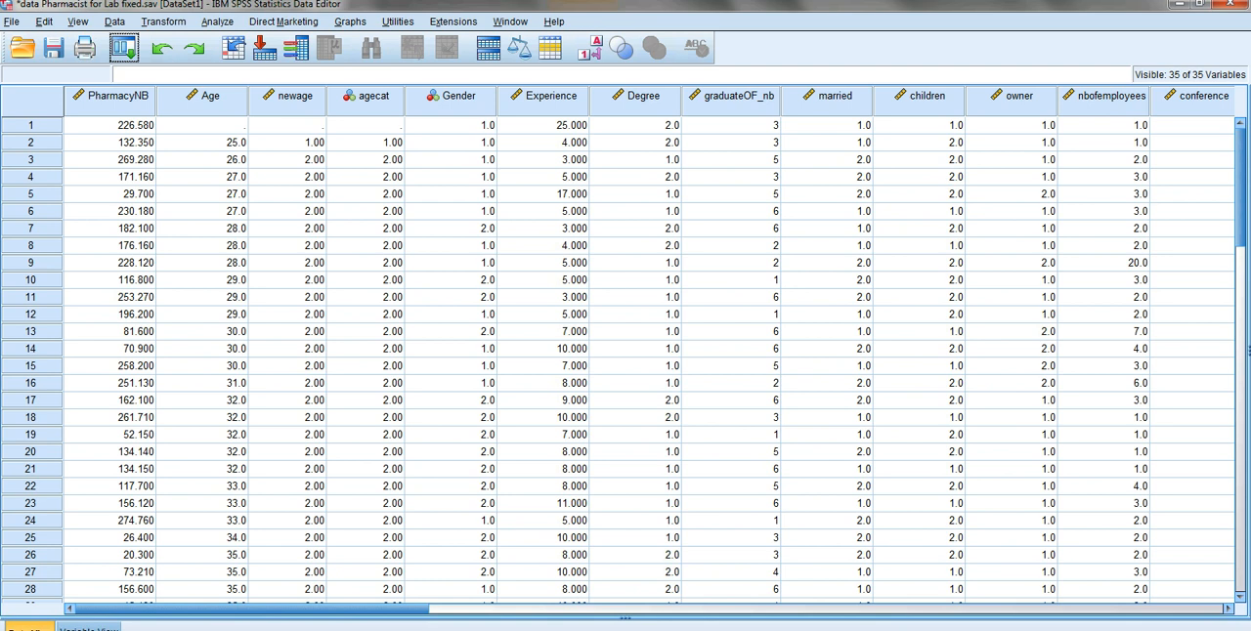
left_click(637, 96)
right_click(626, 96)
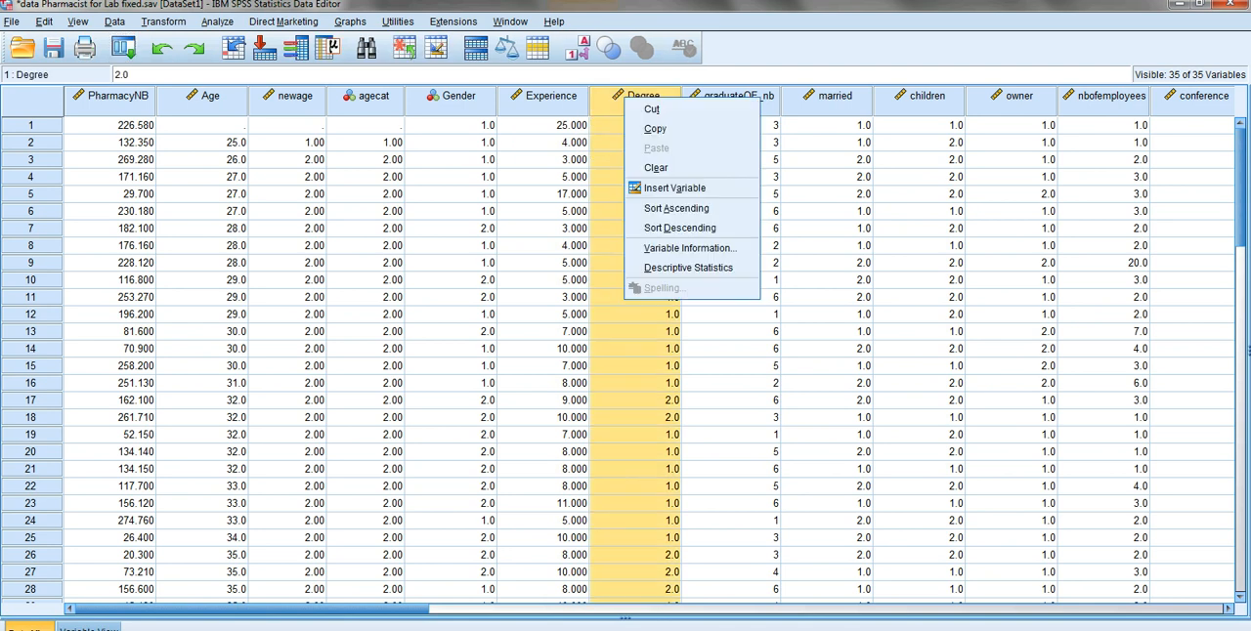
left_click(676, 209)
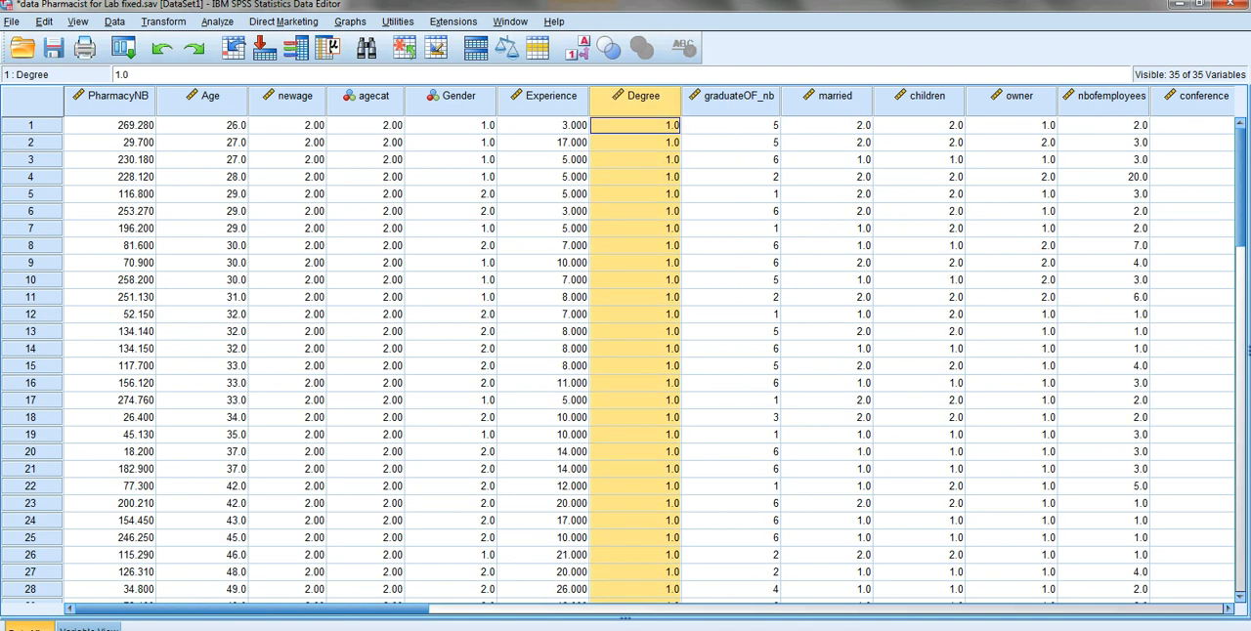
- Sort the cases by Degree in descending order and look through the sorted Degree values
right_click(641, 101)
left_click(684, 236)
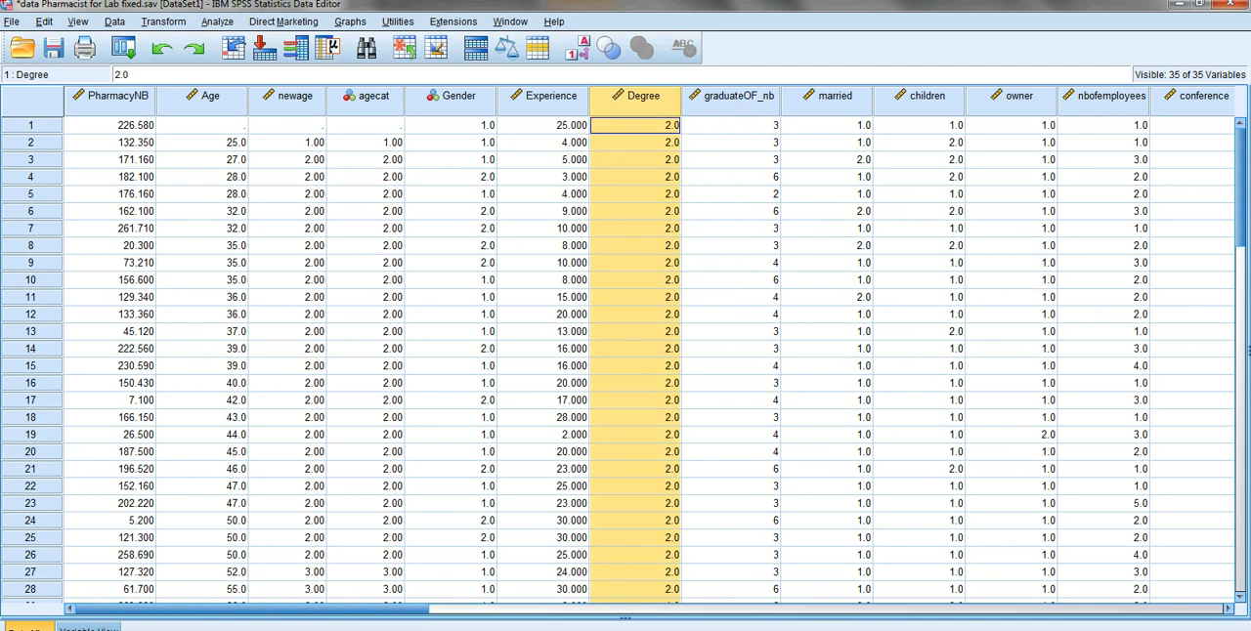
scroll(626, 352, "down", 9)
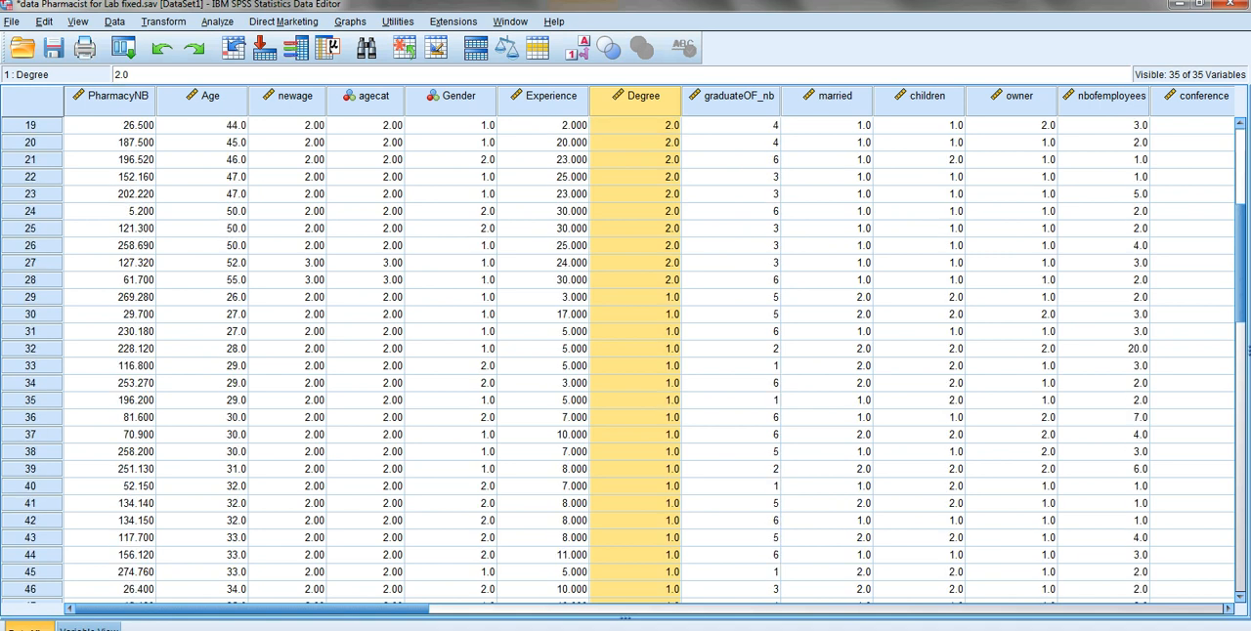
scroll(626, 352, "down", 9)
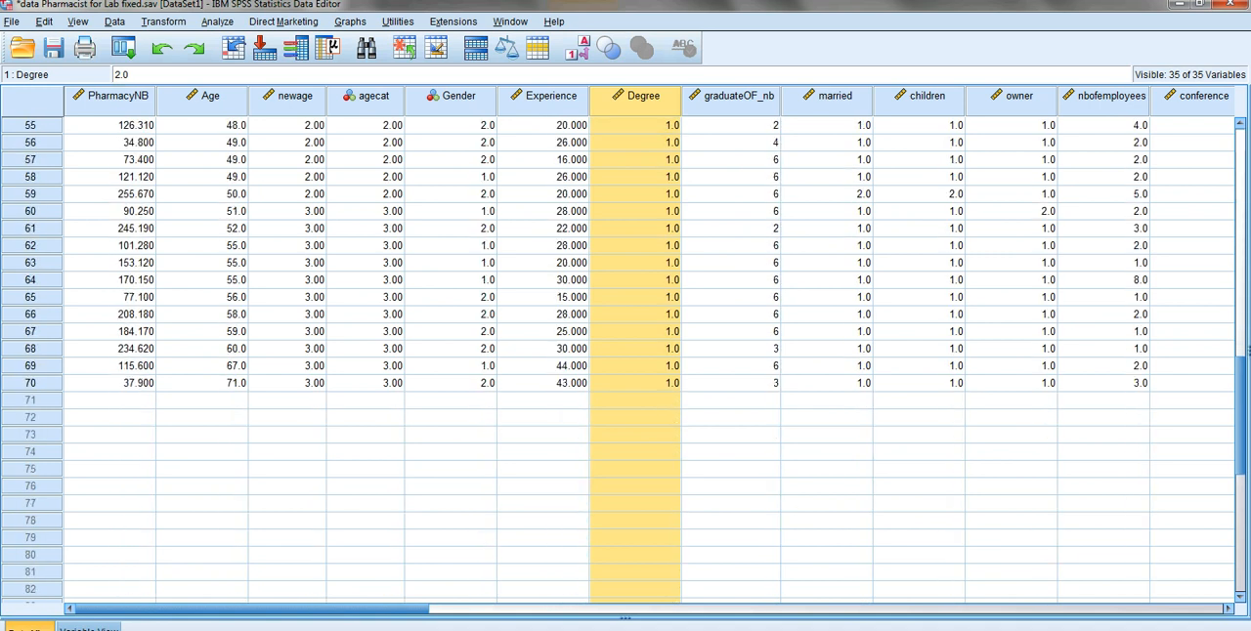
scroll(626, 352, "up", 18)
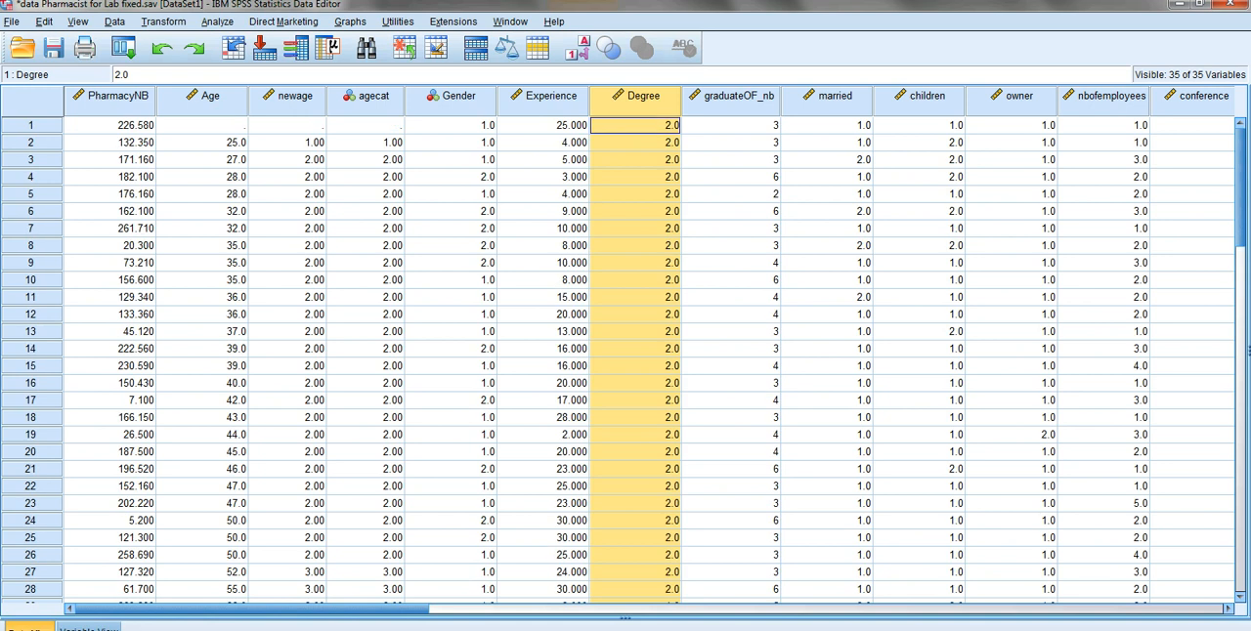
- Change the Select Cases if-condition to Degree =1 and accept it
left_click(115, 21)
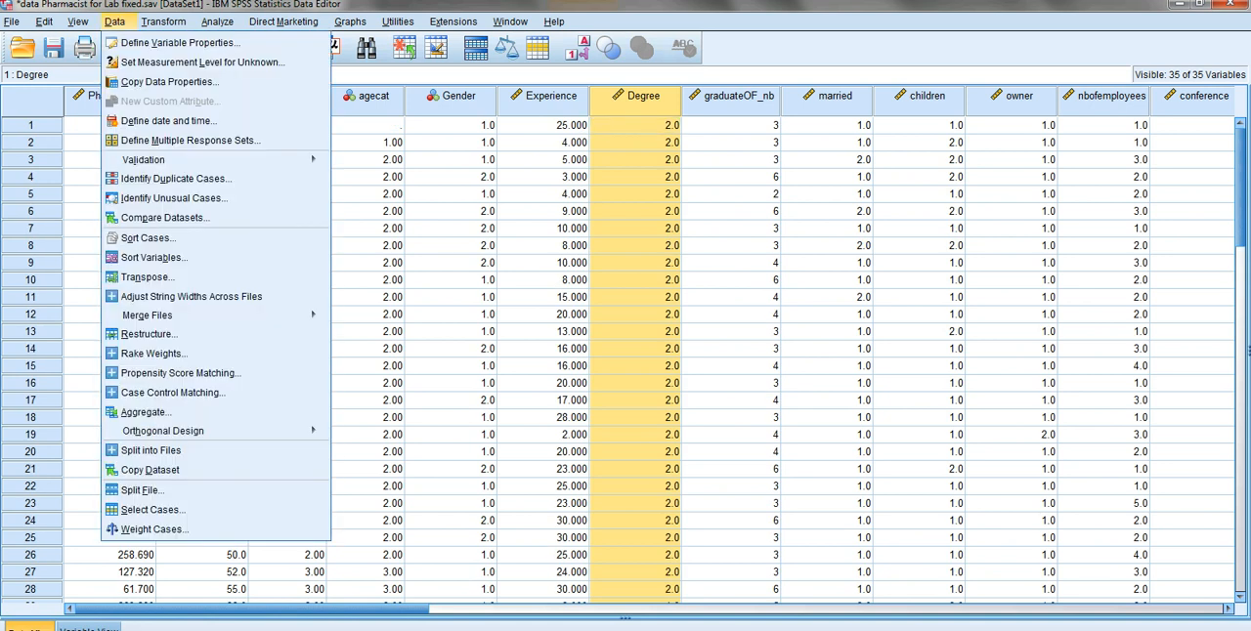
left_click(152, 509)
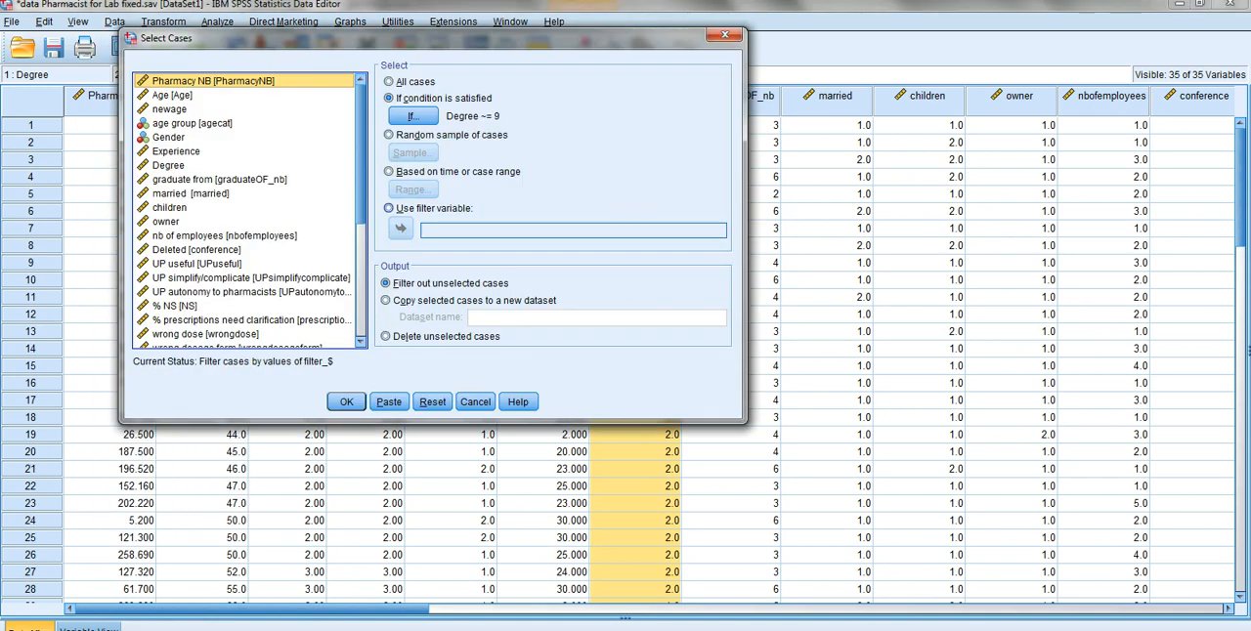
left_click(410, 116)
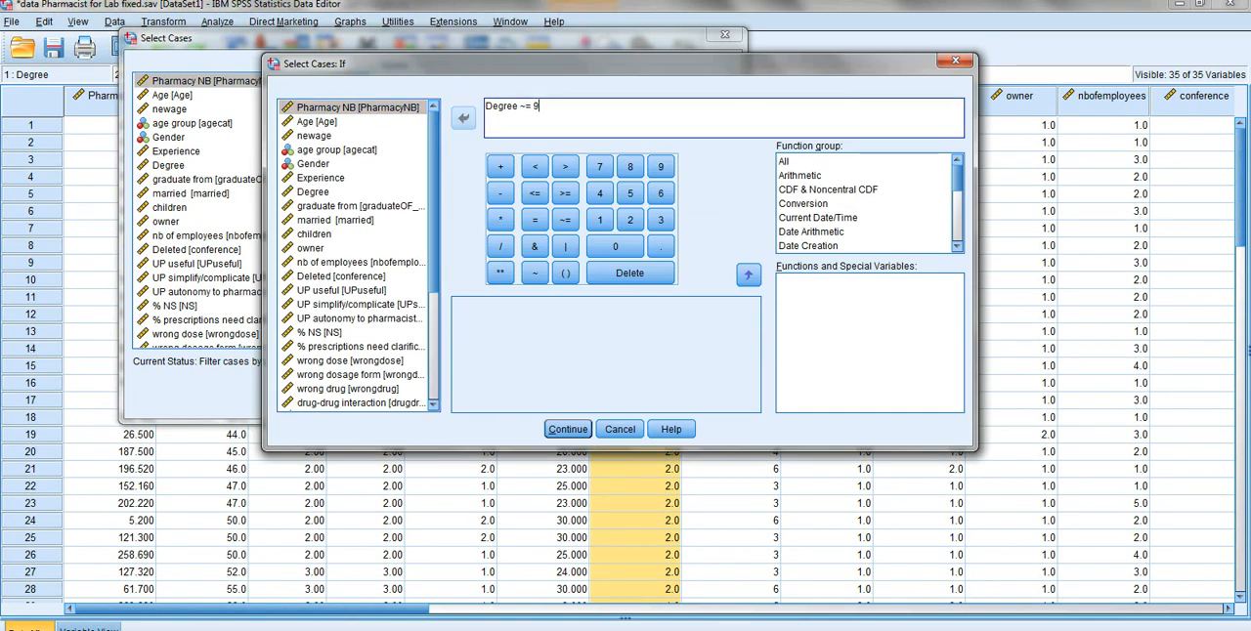
key("BackSpace")
key("BackSpace")
key("BackSpace")
key("BackSpace")
type("=1")
left_click(568, 429)
- Apply the case selection with unselected cases filtered out, and check the case marks in the pharmacist data window
left_click(346, 401)
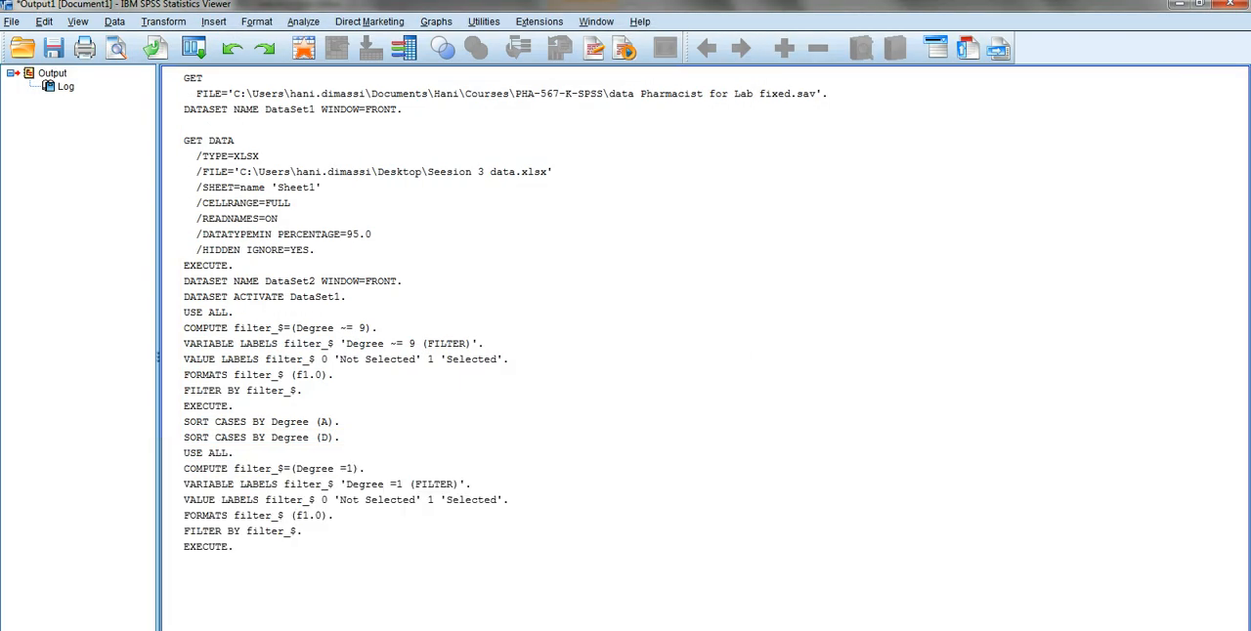
left_click(456, 591)
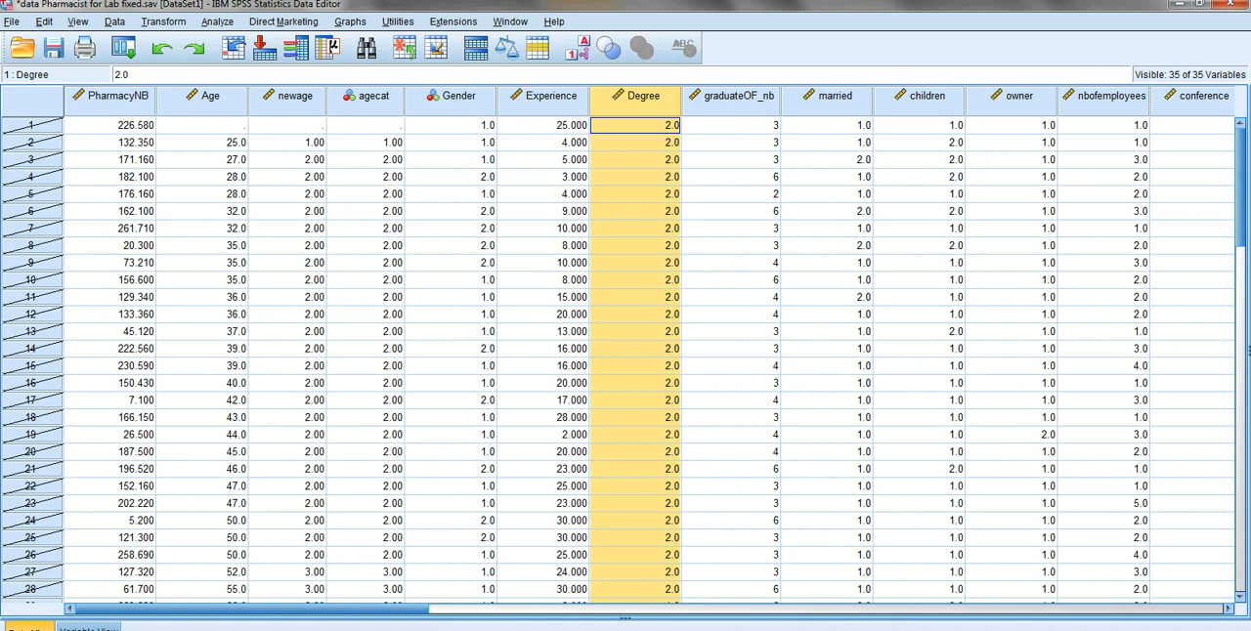
scroll(626, 352, "down", 9)
scroll(626, 352, "up", 8)
scroll(626, 352, "up", 1)
- Turn off the filter by selecting all cases, and return to the pharmacist data window
left_click(114, 21)
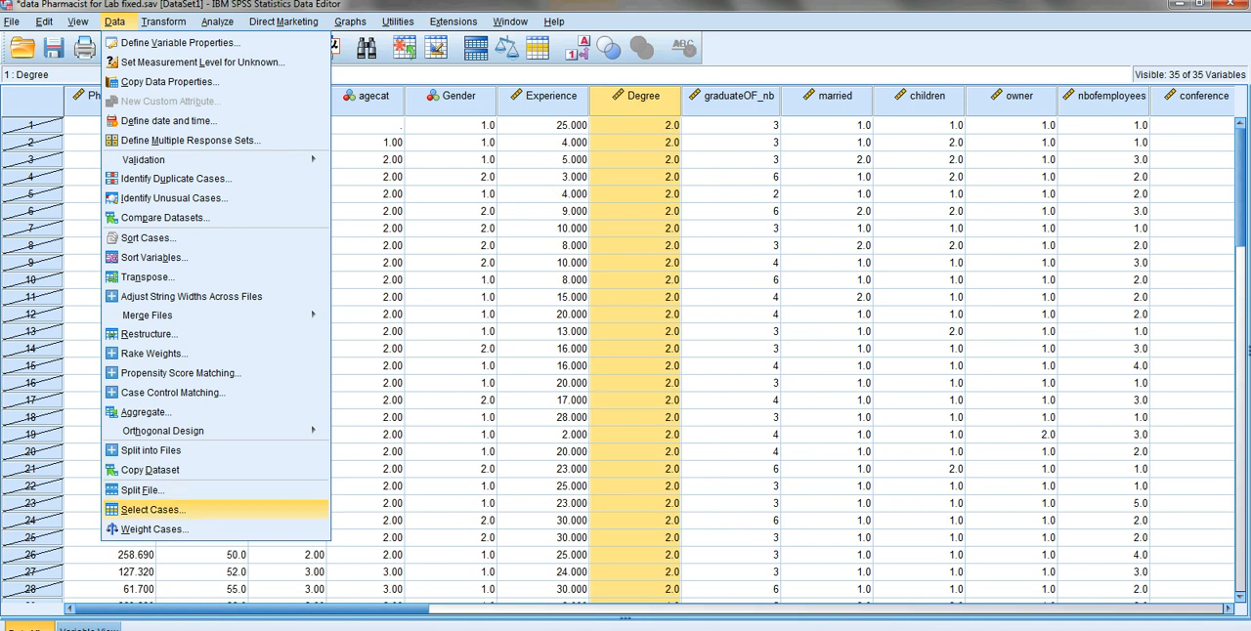
left_click(153, 509)
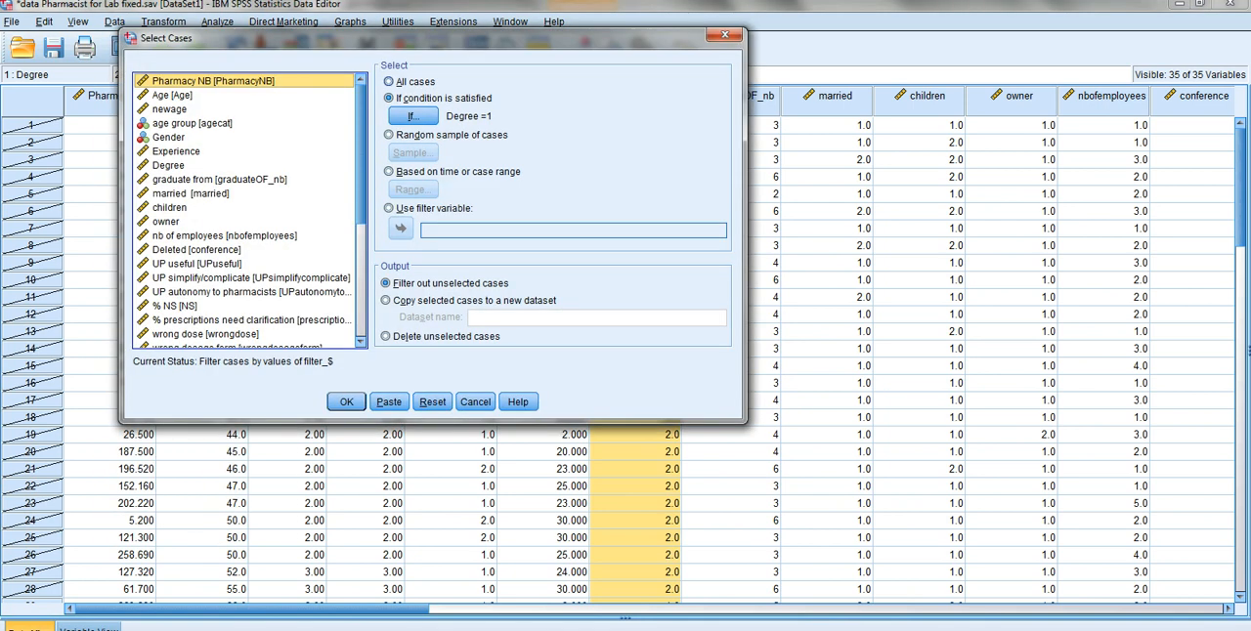
left_click(346, 402)
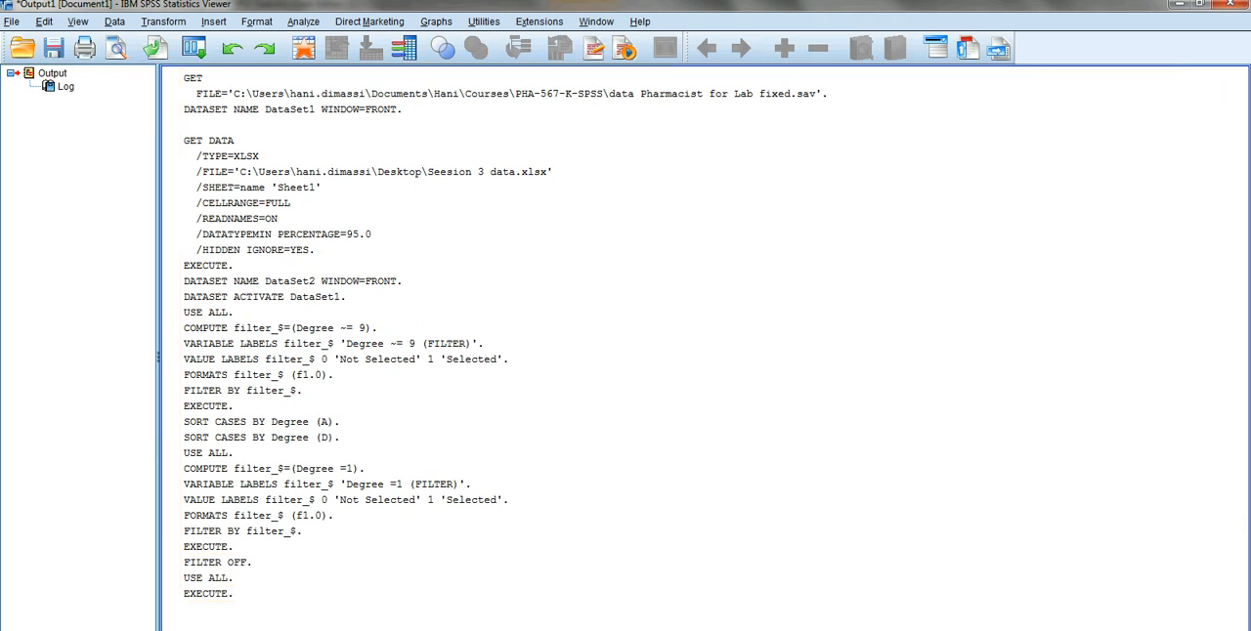
mouse_move(457, 630)
left_click(455, 586)
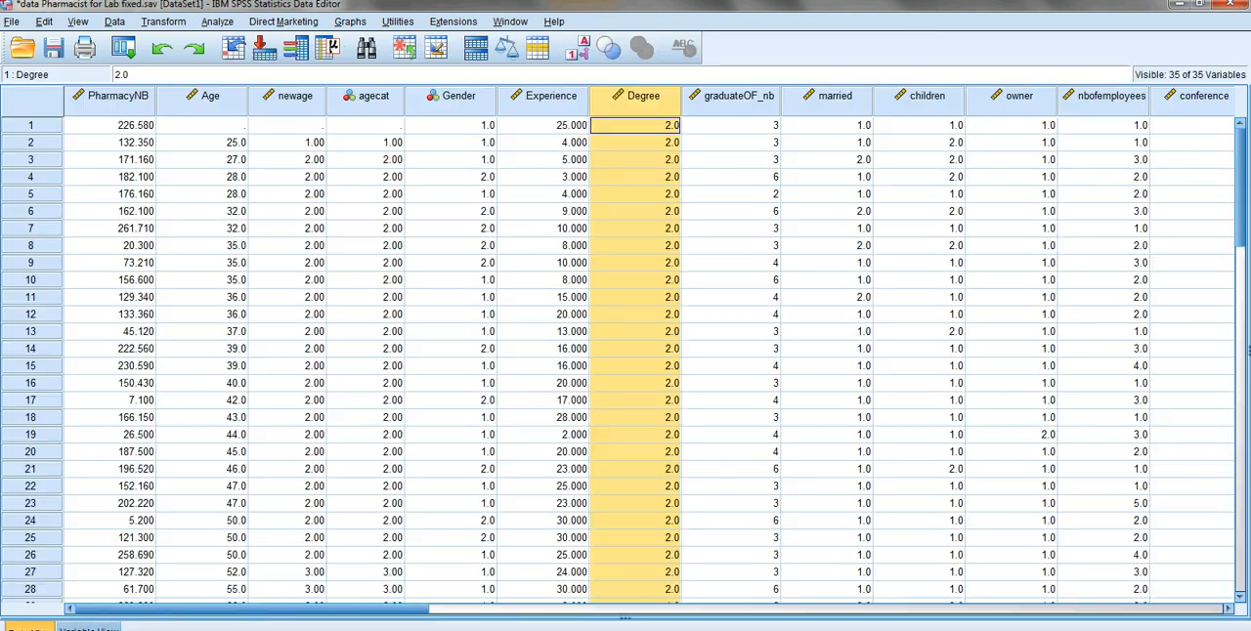
- Switch to the PowerPoint presentation and review the learning objectives on selecting cases and recoding a variable
left_click(499, 630)
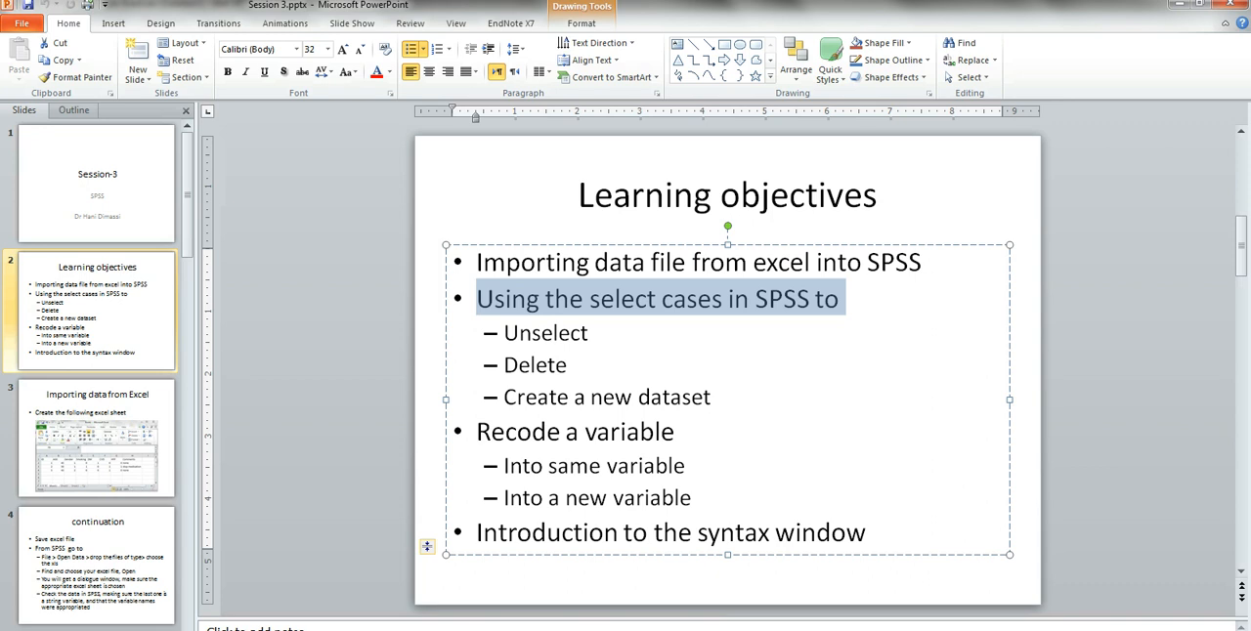
left_click(584, 398)
left_click_drag(478, 299, 715, 399)
left_click_drag(477, 431, 694, 498)
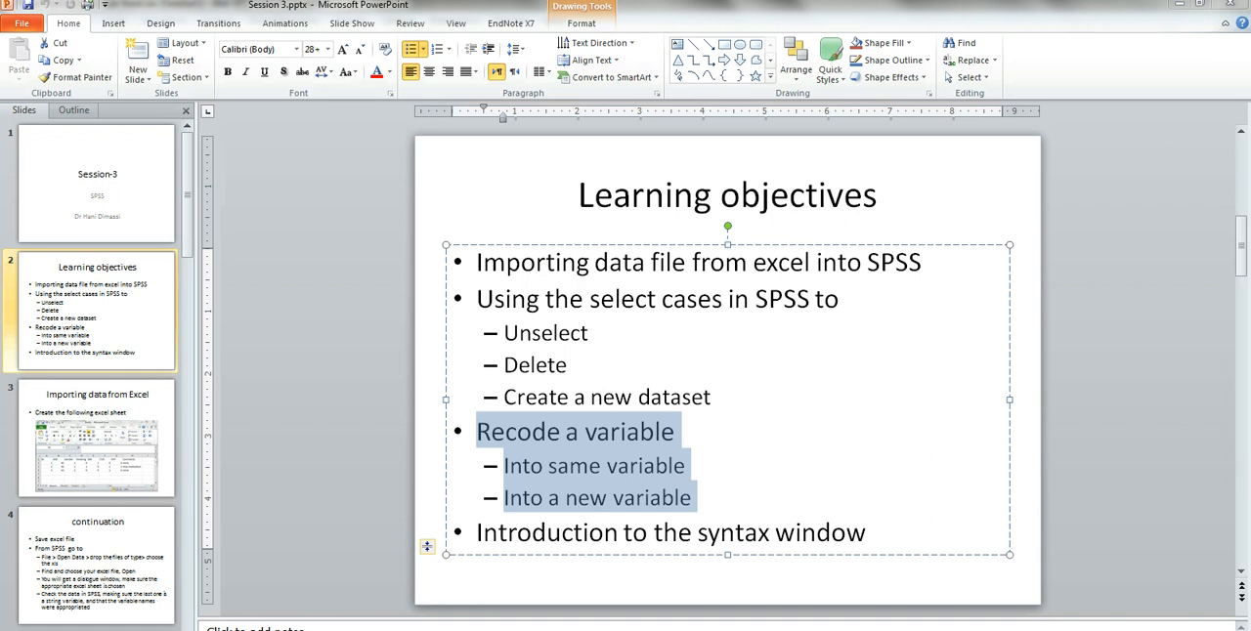
- Switch back to the SPSS pharmacist data and delete the newage and agecat variables
left_click(457, 586)
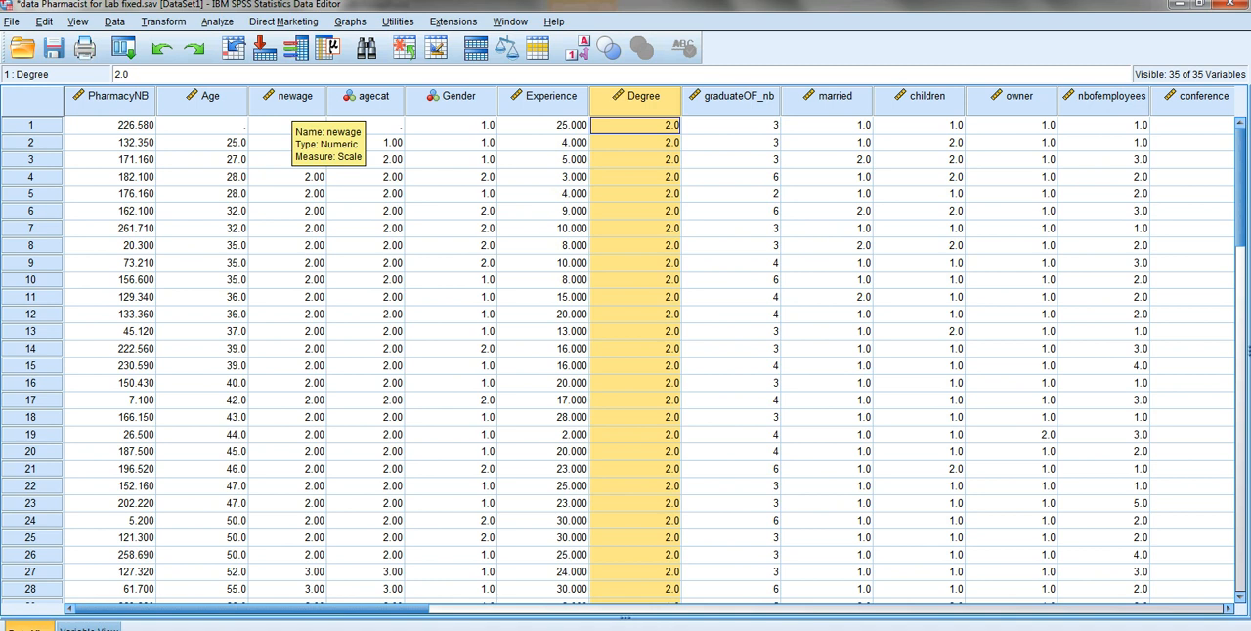
left_click(289, 96)
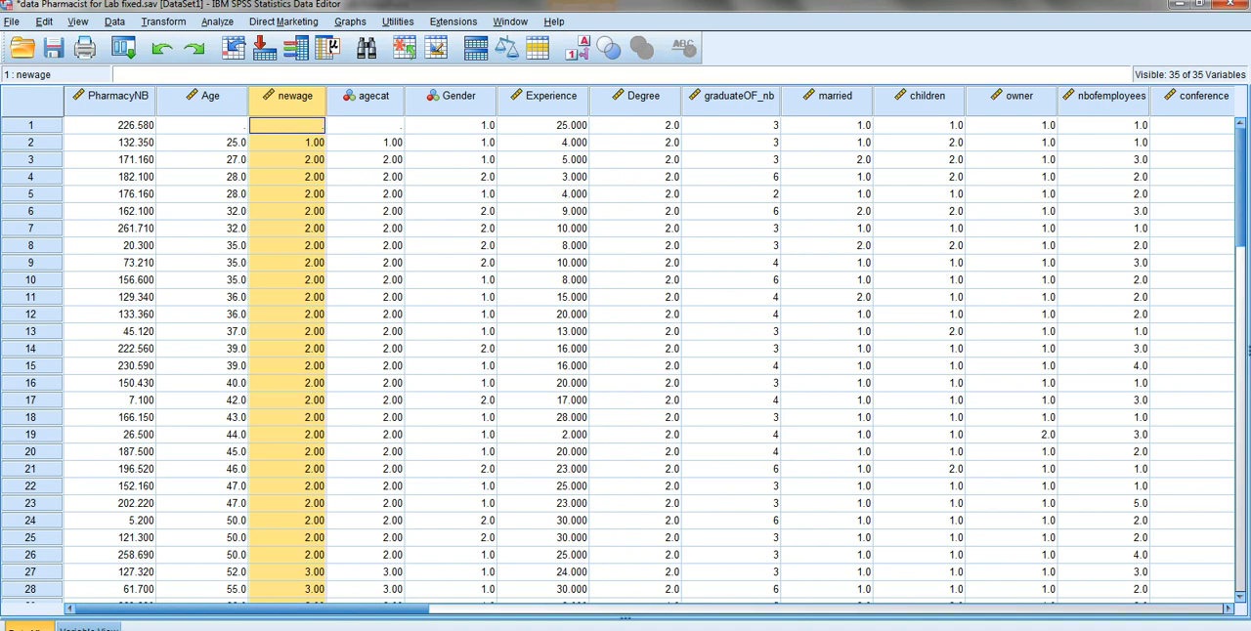
key("shift+Right")
key("Delete")
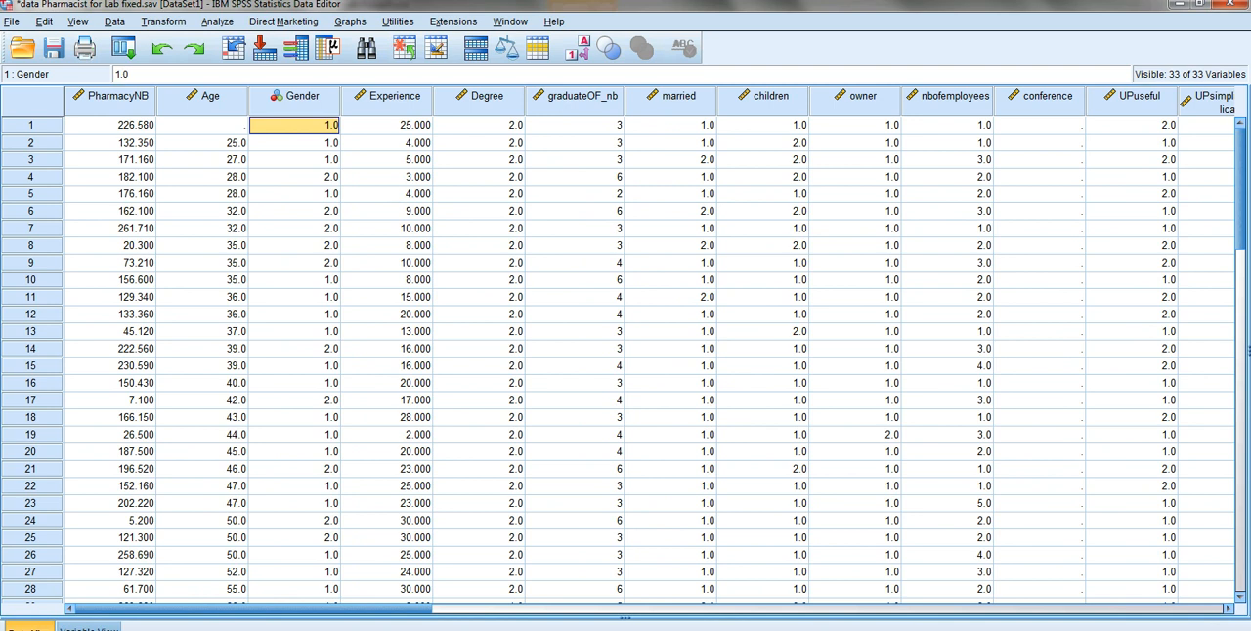
- Create a new SPSS syntax file
key("alt+f")
mouse_move(33, 42)
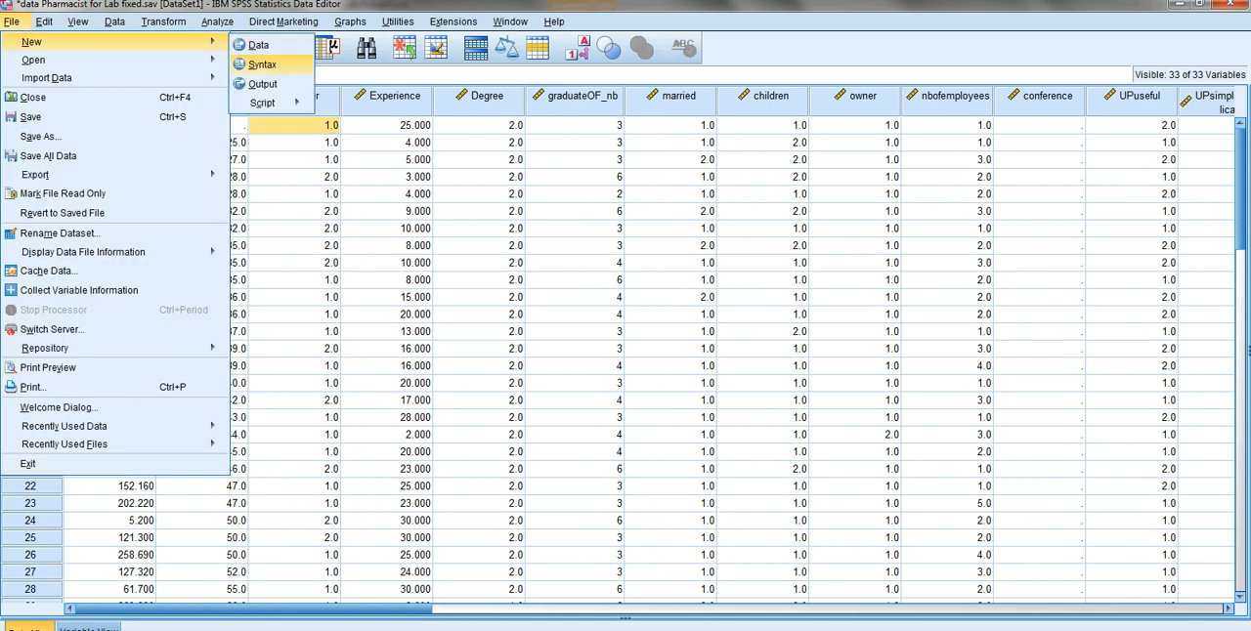
key("Return")
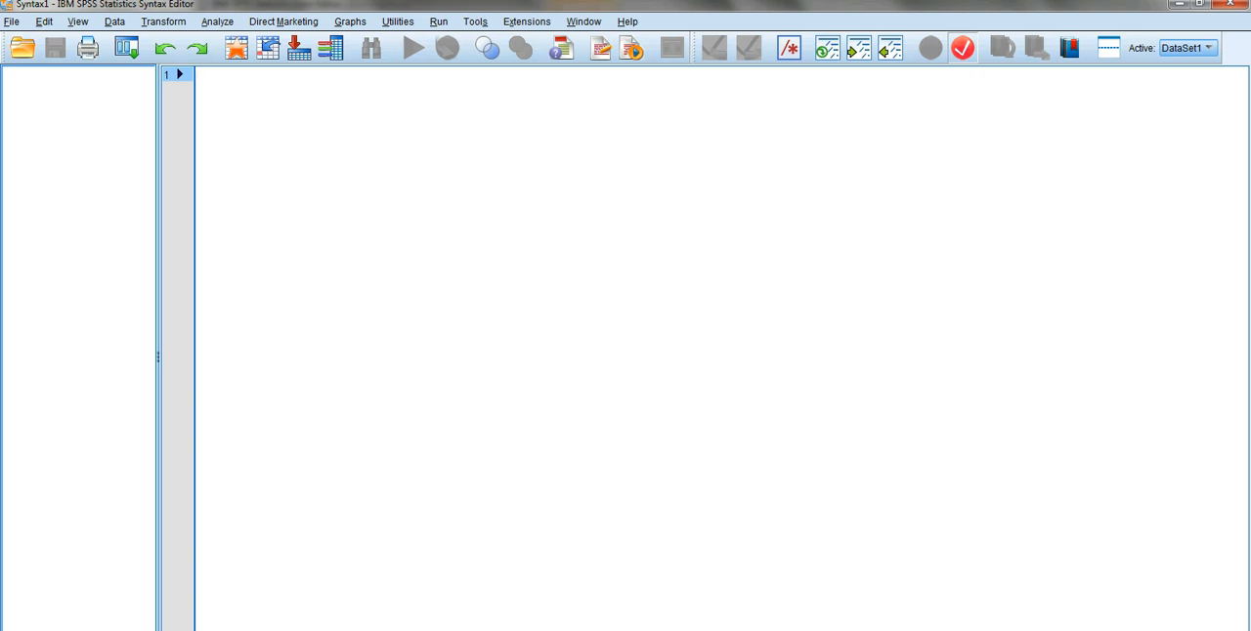
- Write the command "compute new_age = age ." on the first line of the syntax
type("comput")
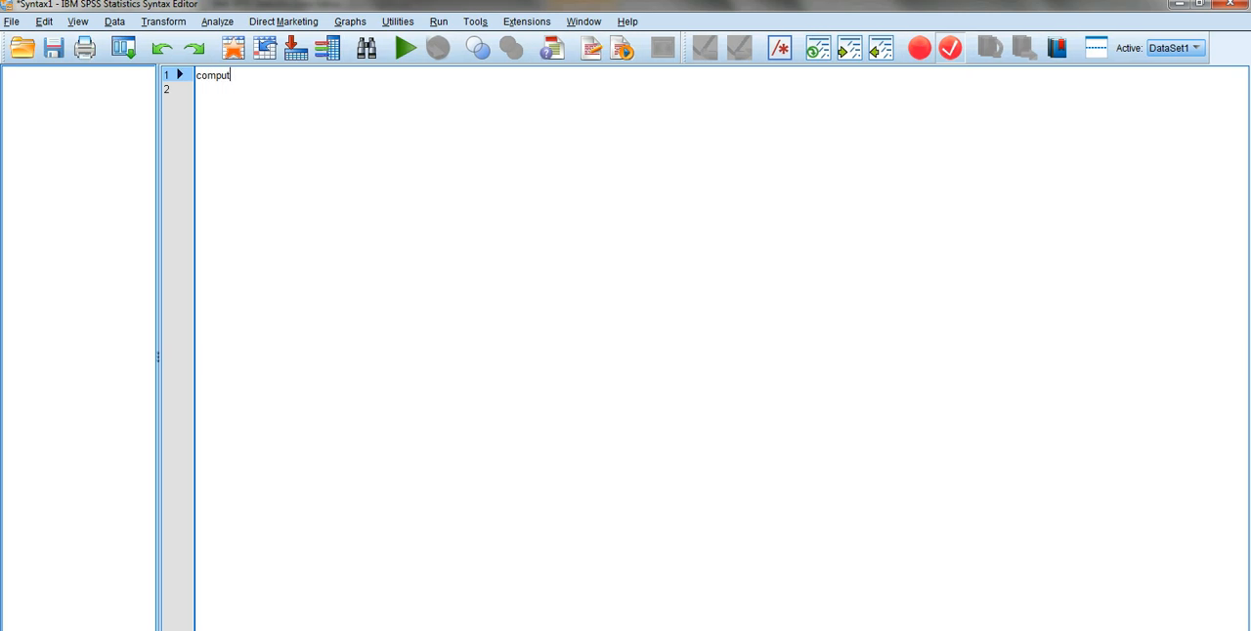
type("e e")
key("BackSpace")
type("new")
type("_gae")
key("BackSpace")
key("BackSpace")
key("BackSpace")
type("age = age ")
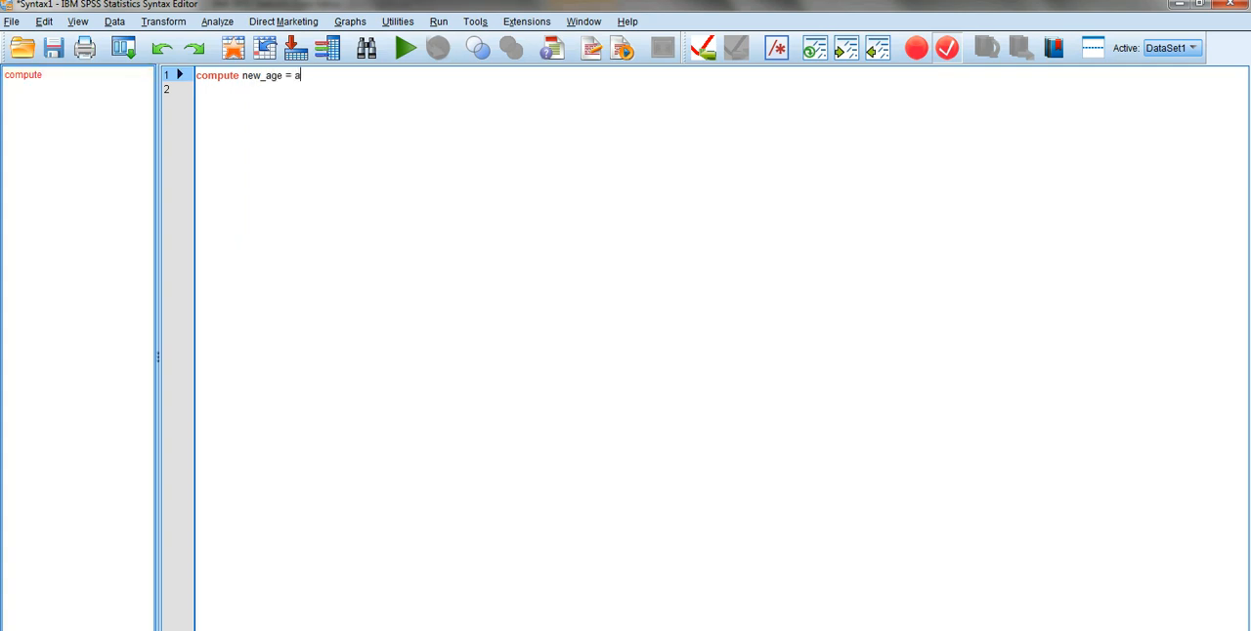
type(".")
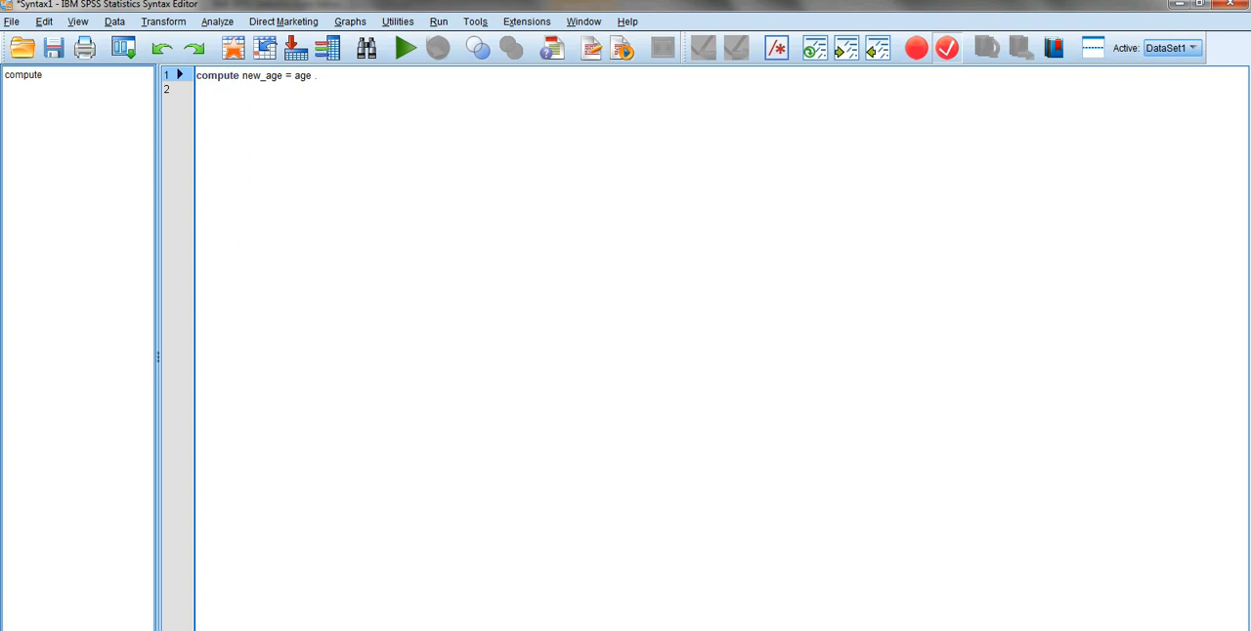
- Add the command "EXECUTE ." on the second line of the syntax, followed by a new line
key("Return")
type("exec")
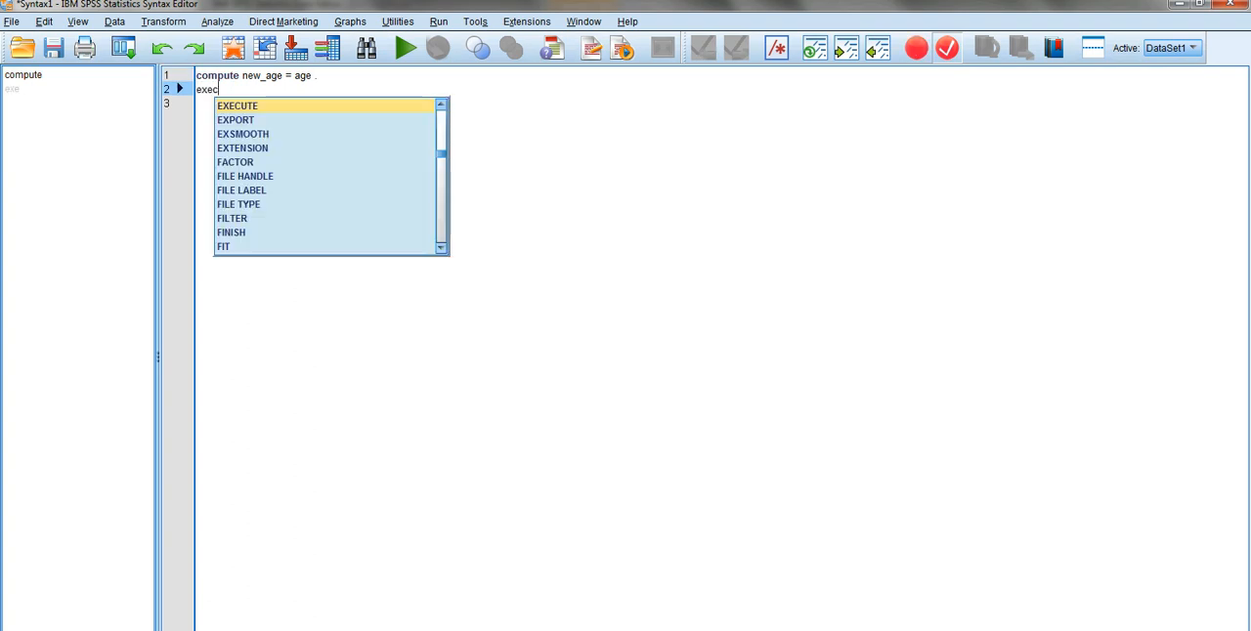
key("Return")
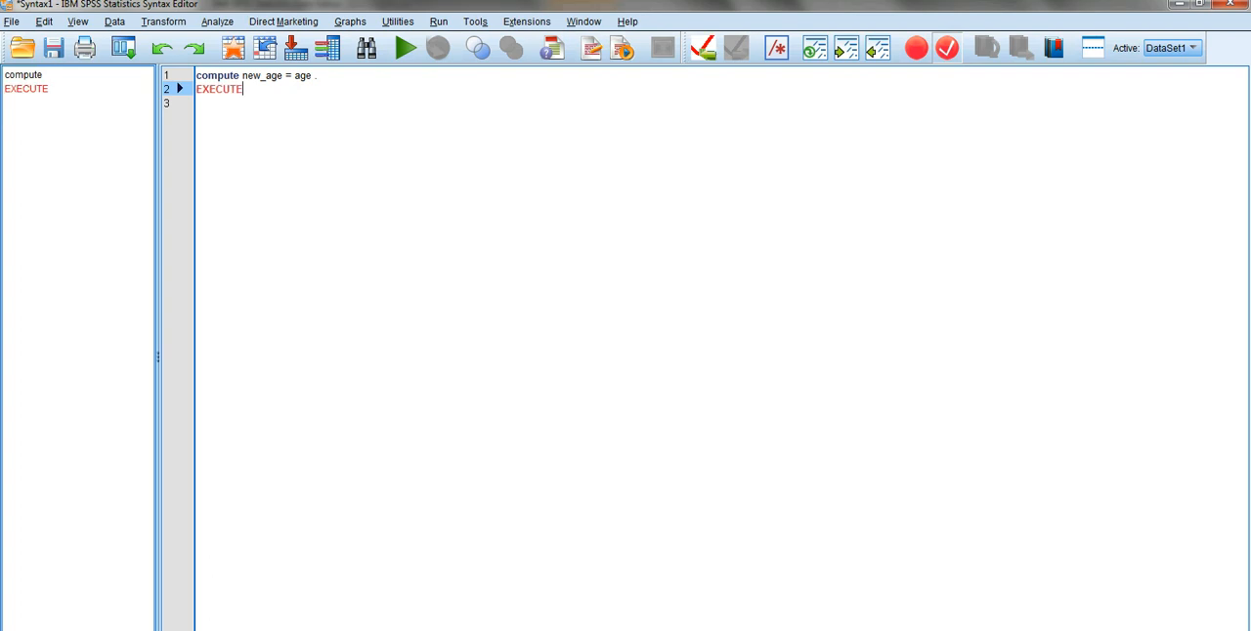
type(".")
key("Return")
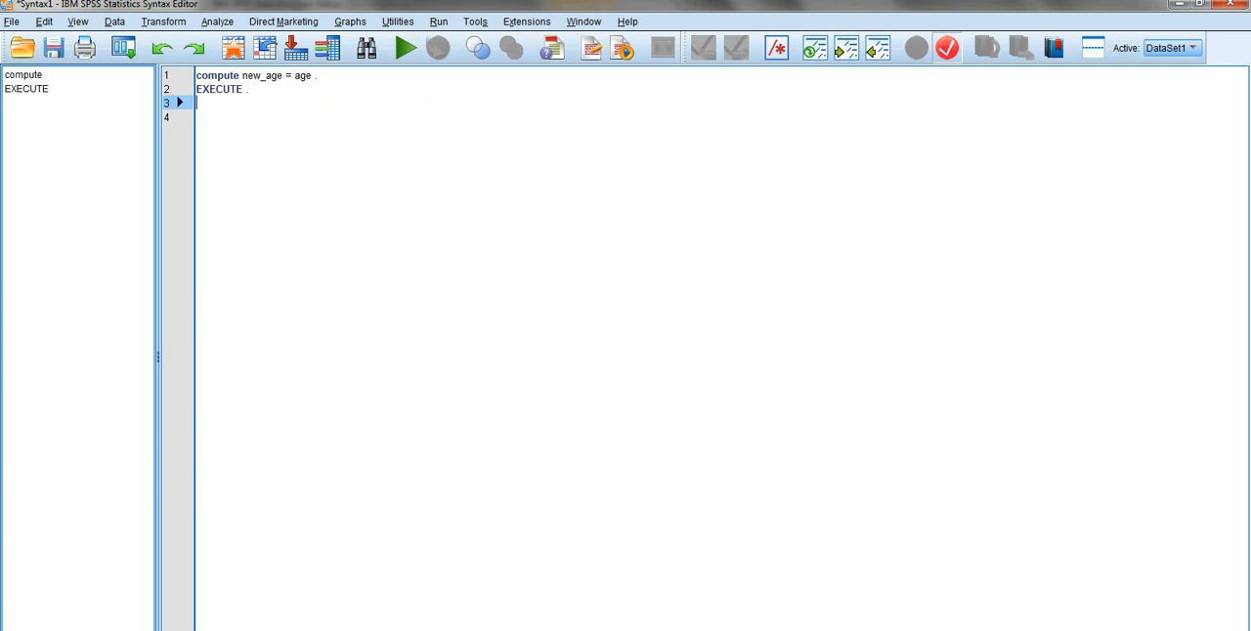
- Run the compute and EXECUTE commands from the syntax and check them in the output log
left_click_drag(243, 76, 284, 76)
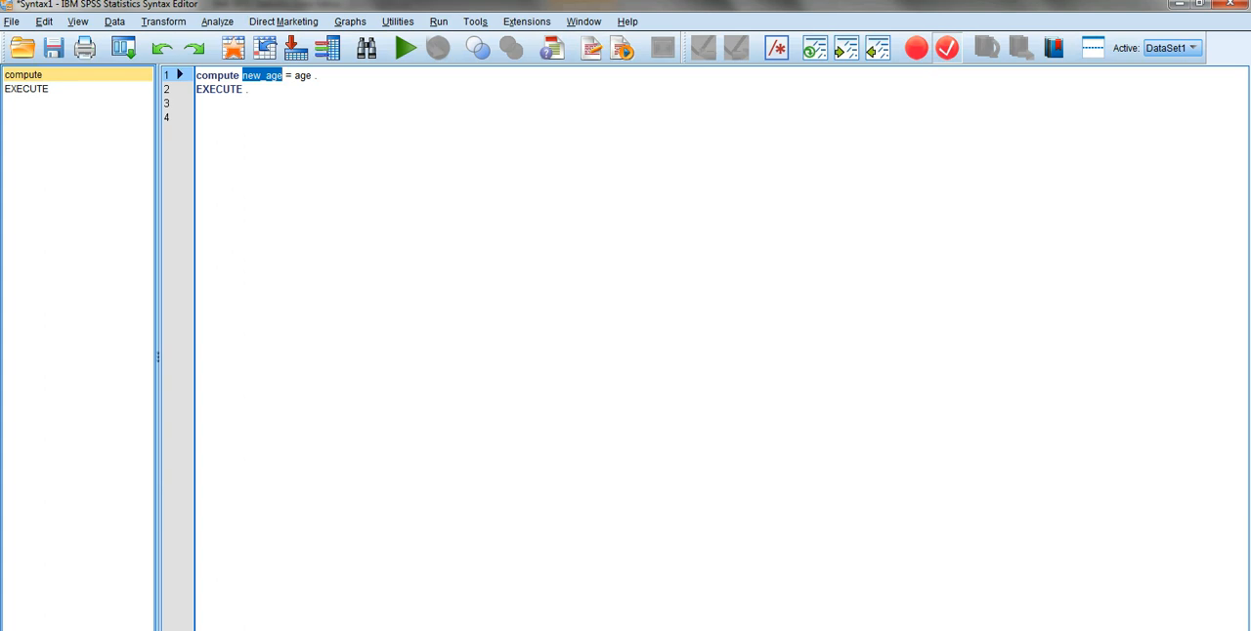
left_click_drag(294, 75, 312, 75)
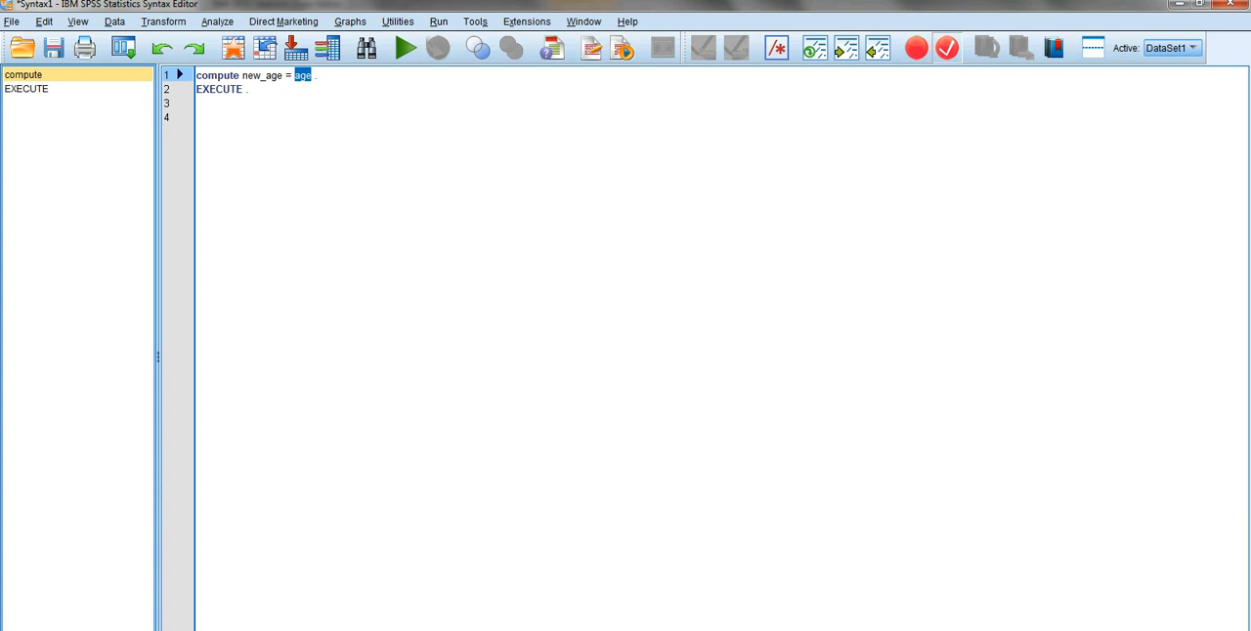
key("ctrl+a")
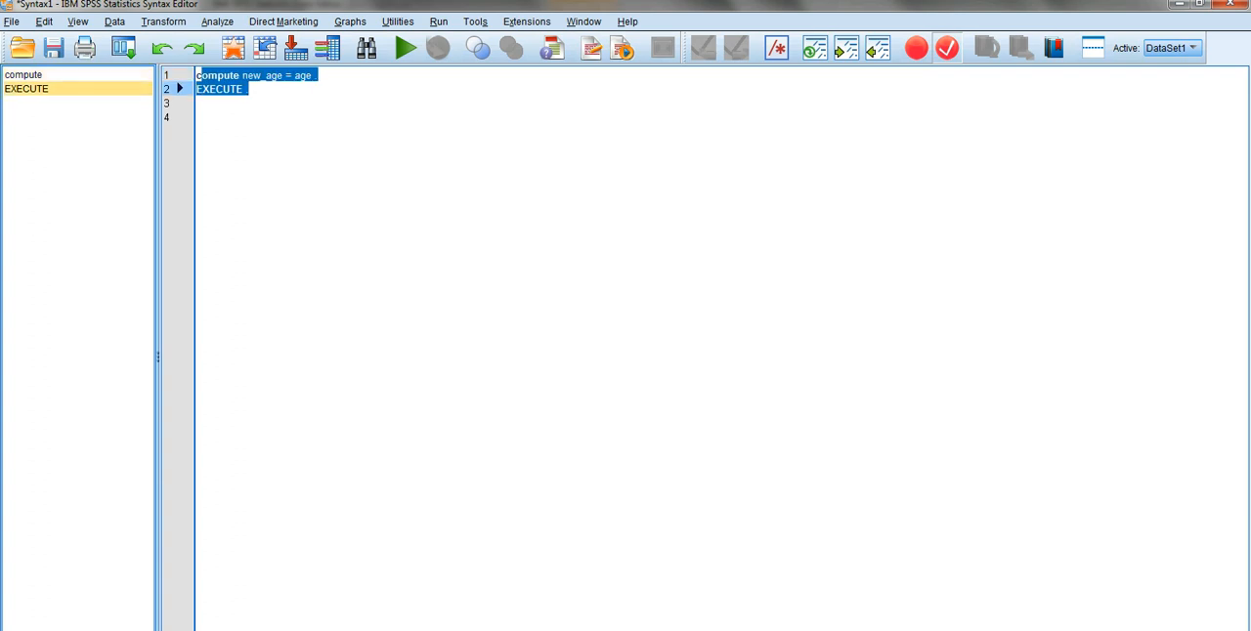
left_click(198, 117)
mouse_move(196, 75)
left_mouse_down()
mouse_move(198, 116)
mouse_move(198, 104)
left_mouse_up()
left_click(208, 75)
left_click(405, 48)
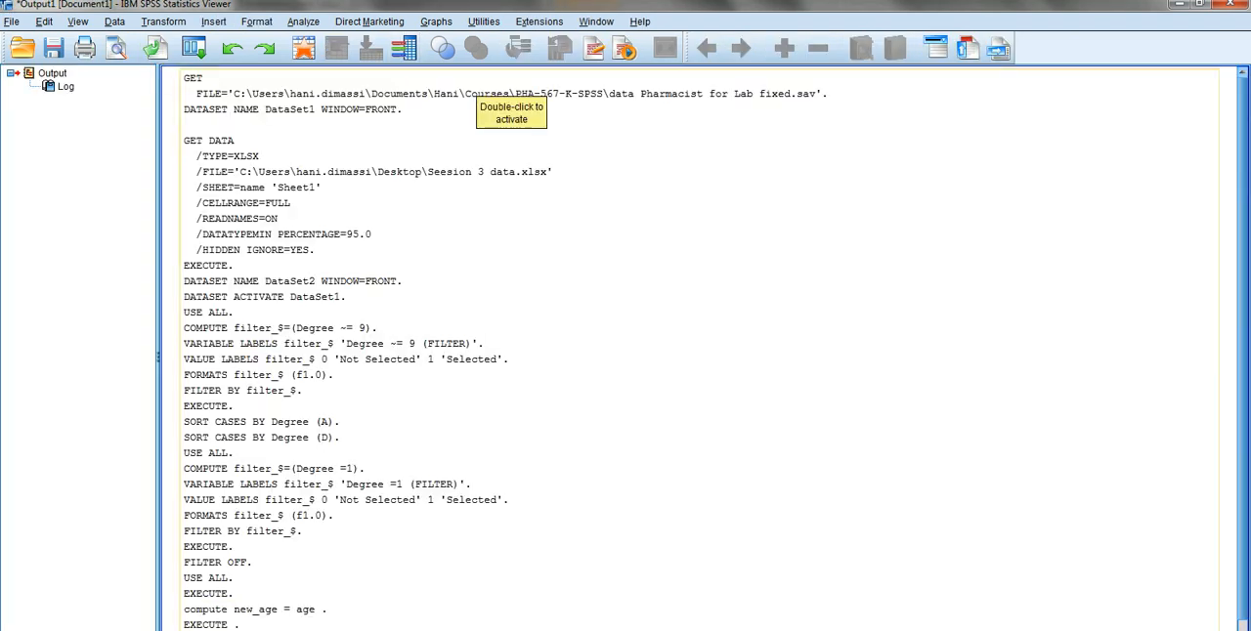
scroll(520, 525, "down", 1)
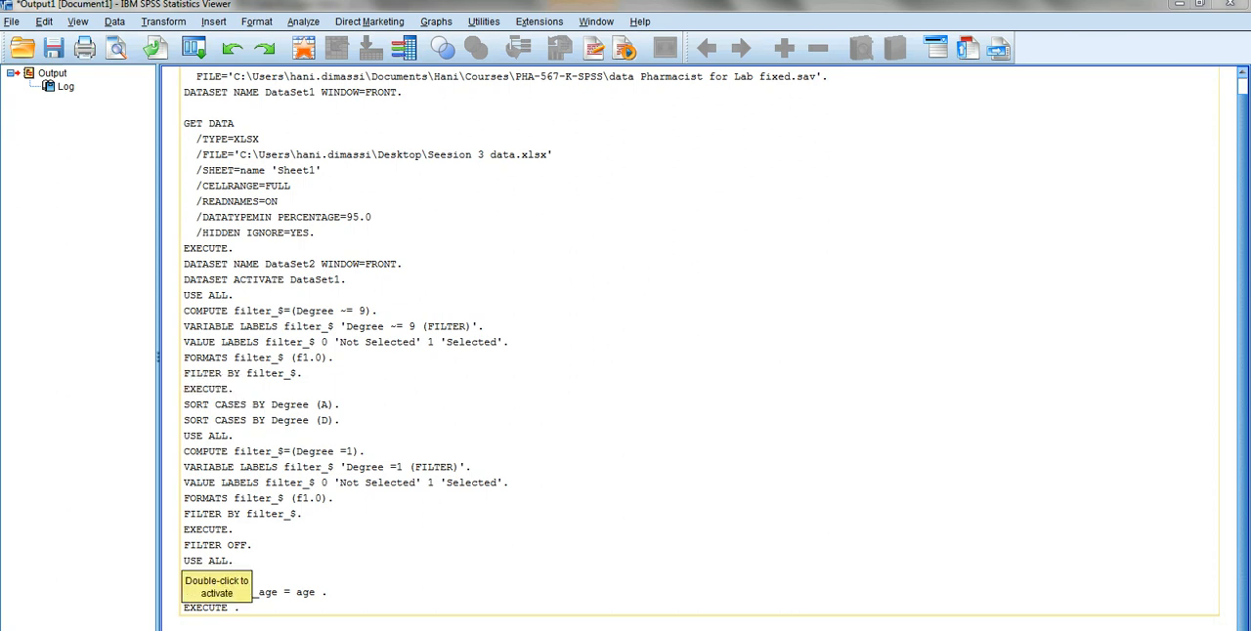
- In the pharmacist dataset's variable list, move the new_age variable to directly below Age
left_click(182, 554)
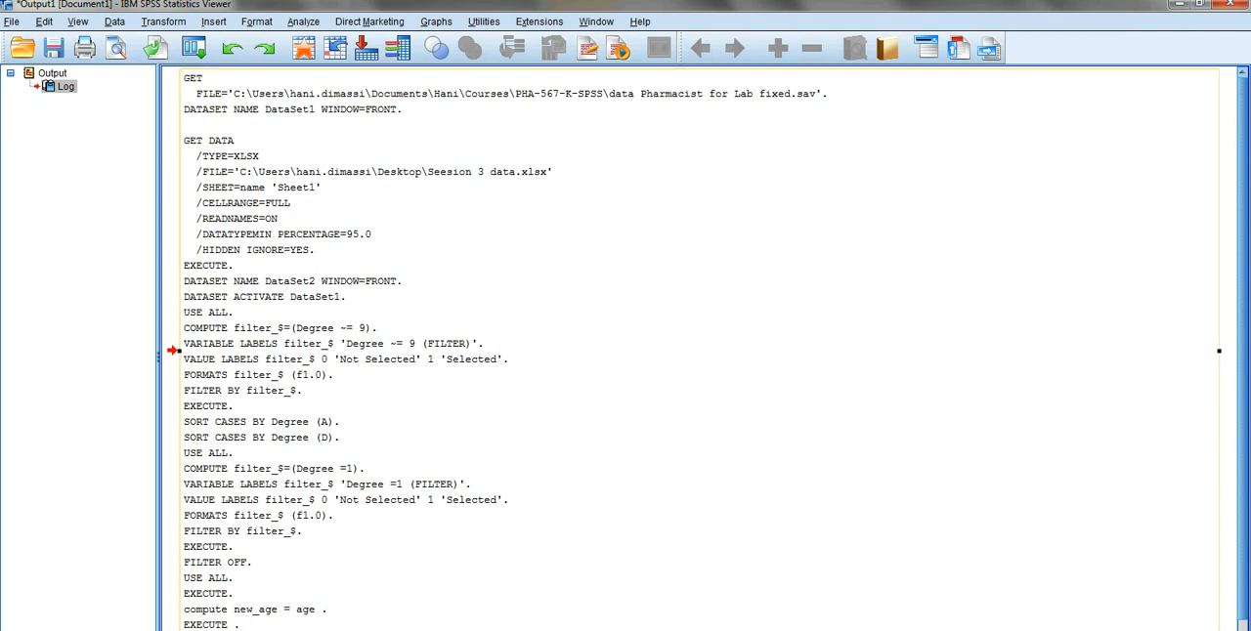
left_click(458, 630)
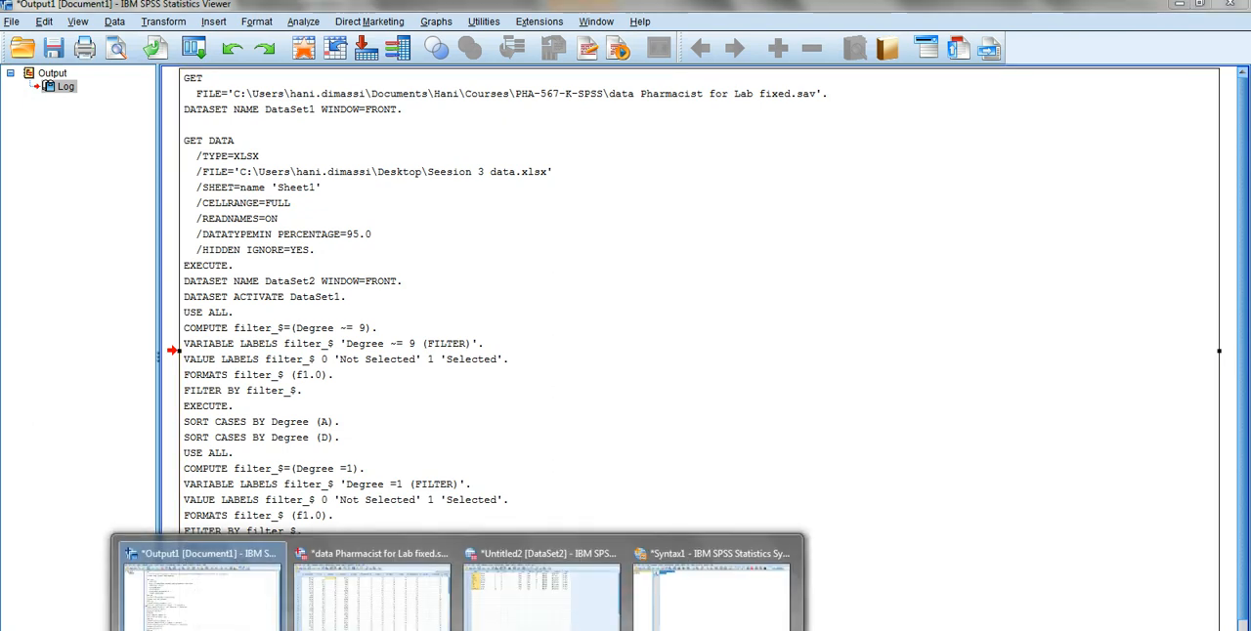
left_click(371, 586)
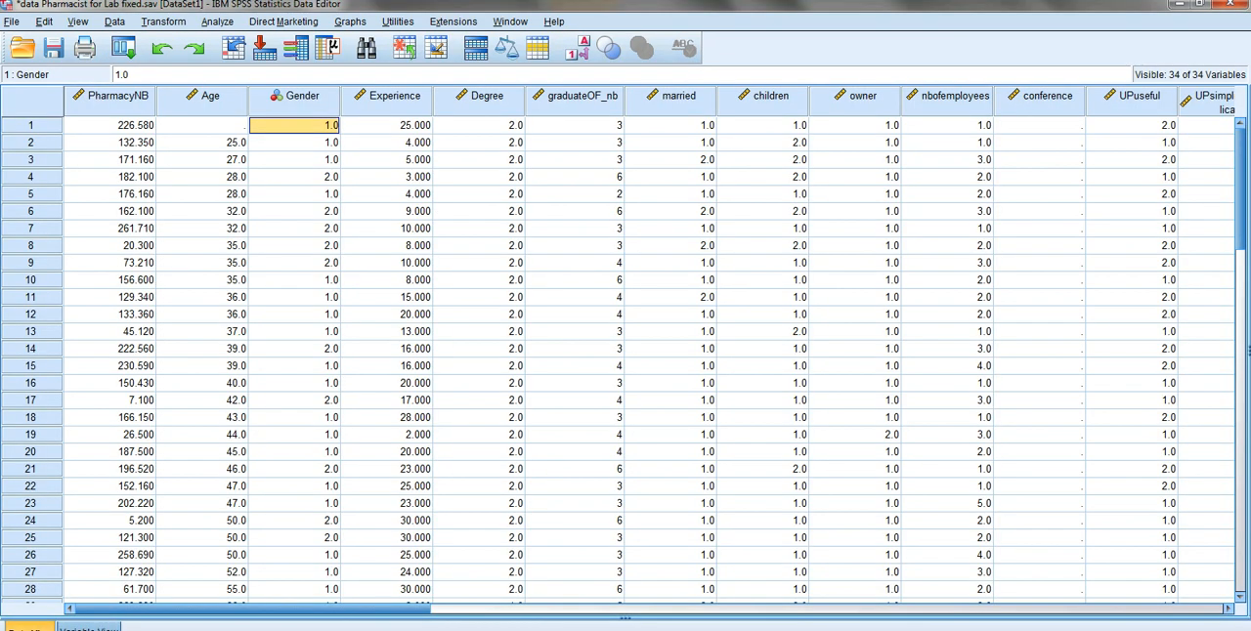
left_click(89, 629)
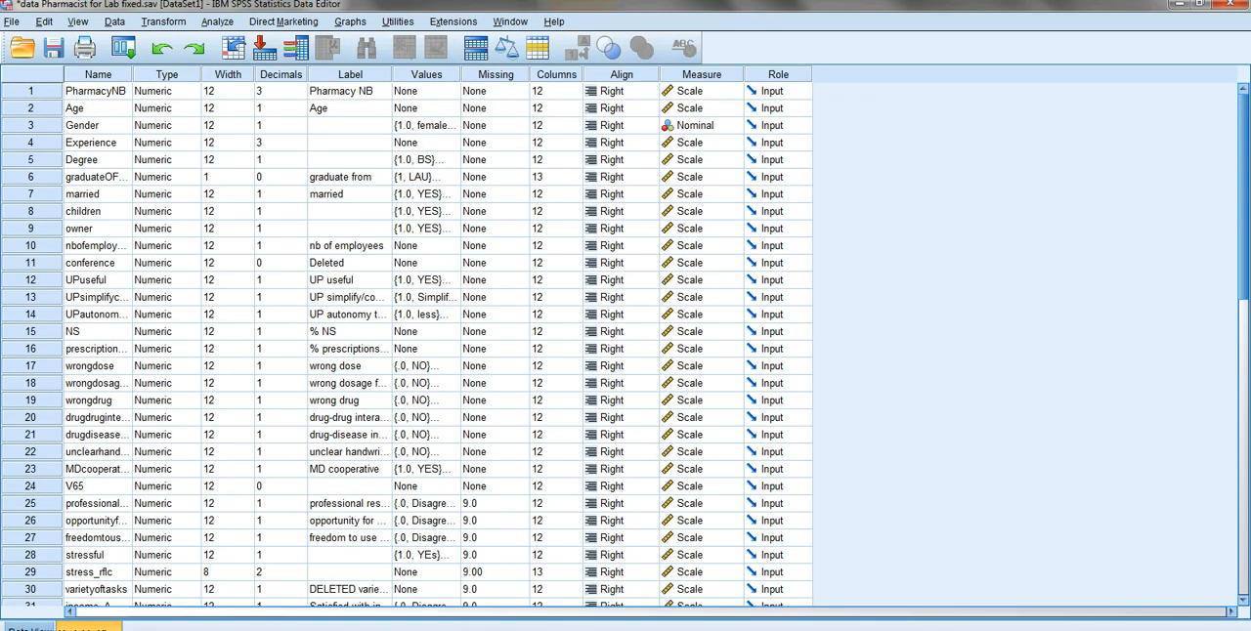
scroll(406, 342, "down", 3)
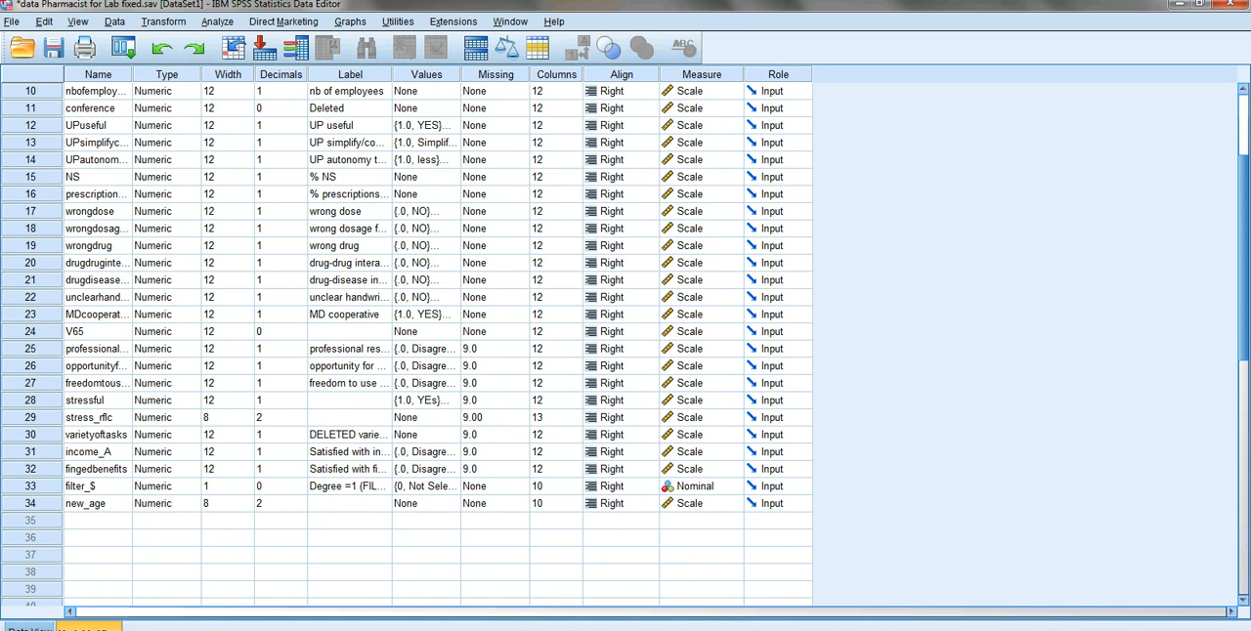
left_click(30, 504)
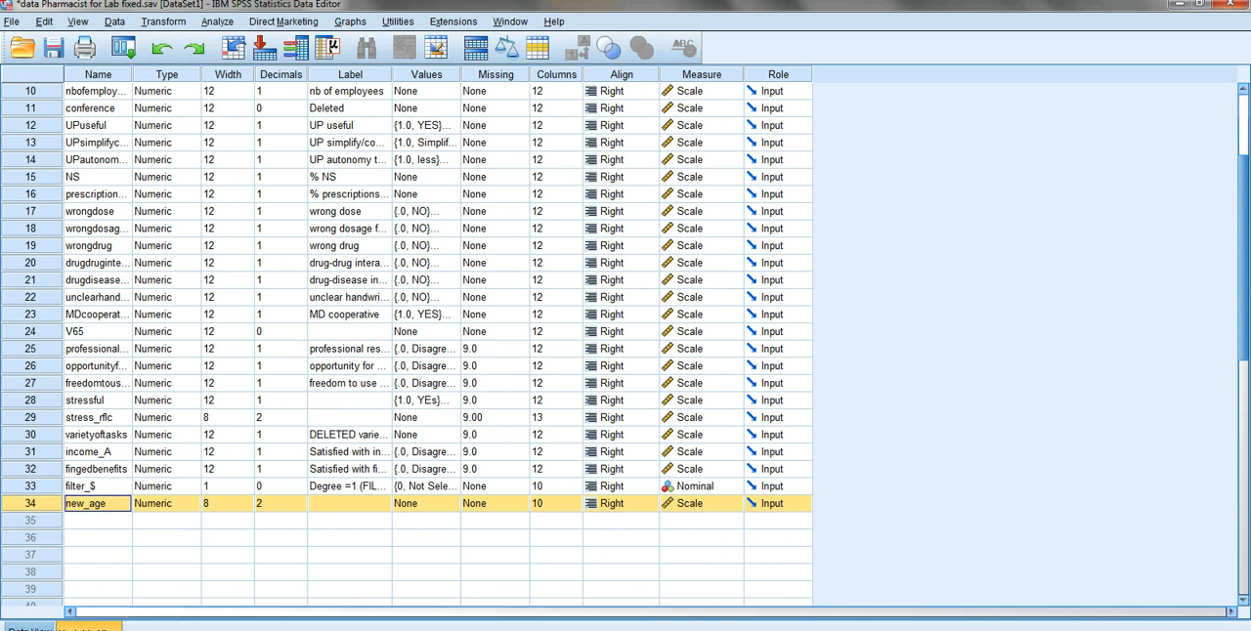
scroll(407, 342, "up", 3)
left_click_drag(31, 84, 32, 123)
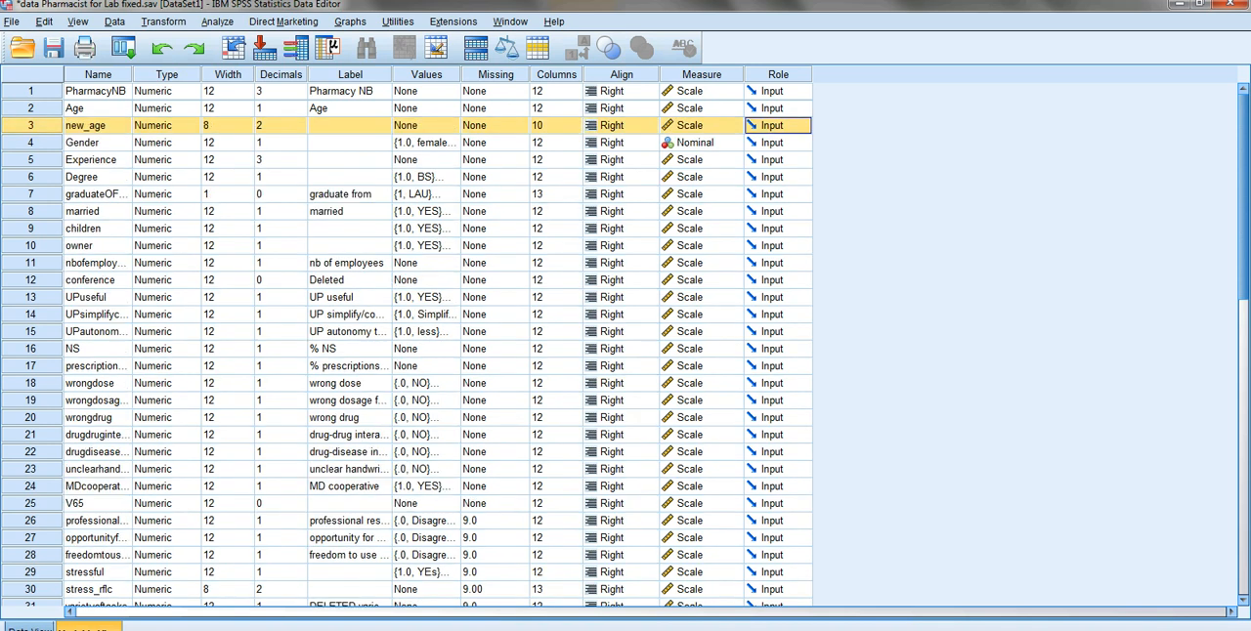
- Compare the Age and new_age columns in the data, and sort the cases by Age in ascending order
left_click(29, 628)
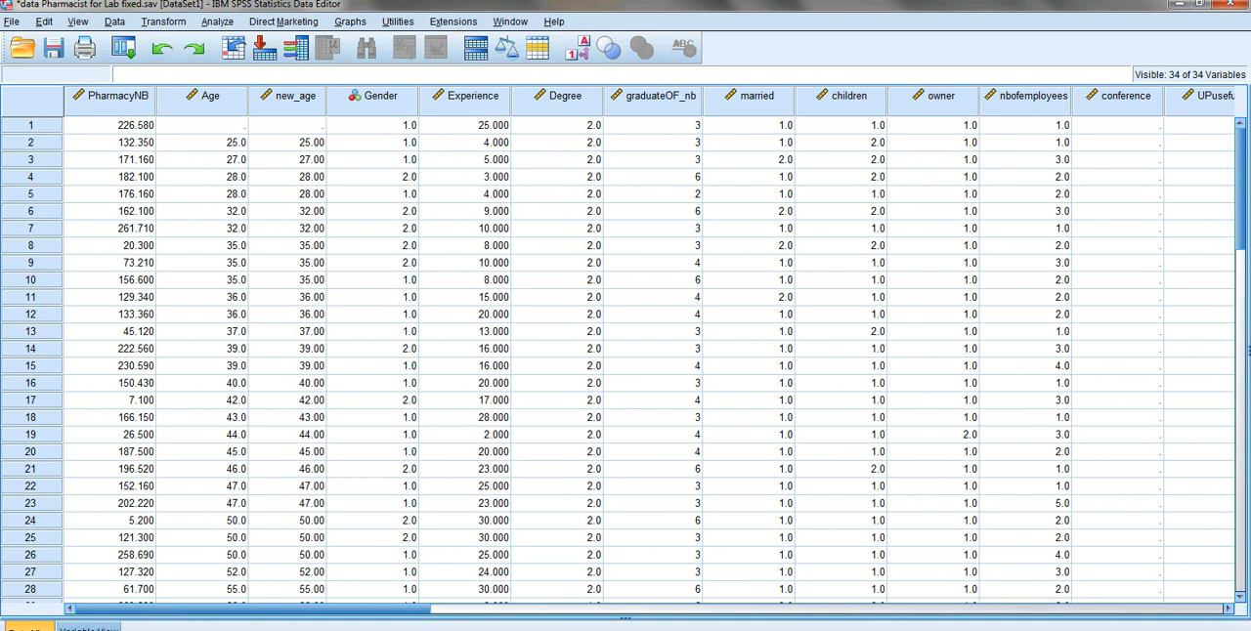
left_click(210, 95)
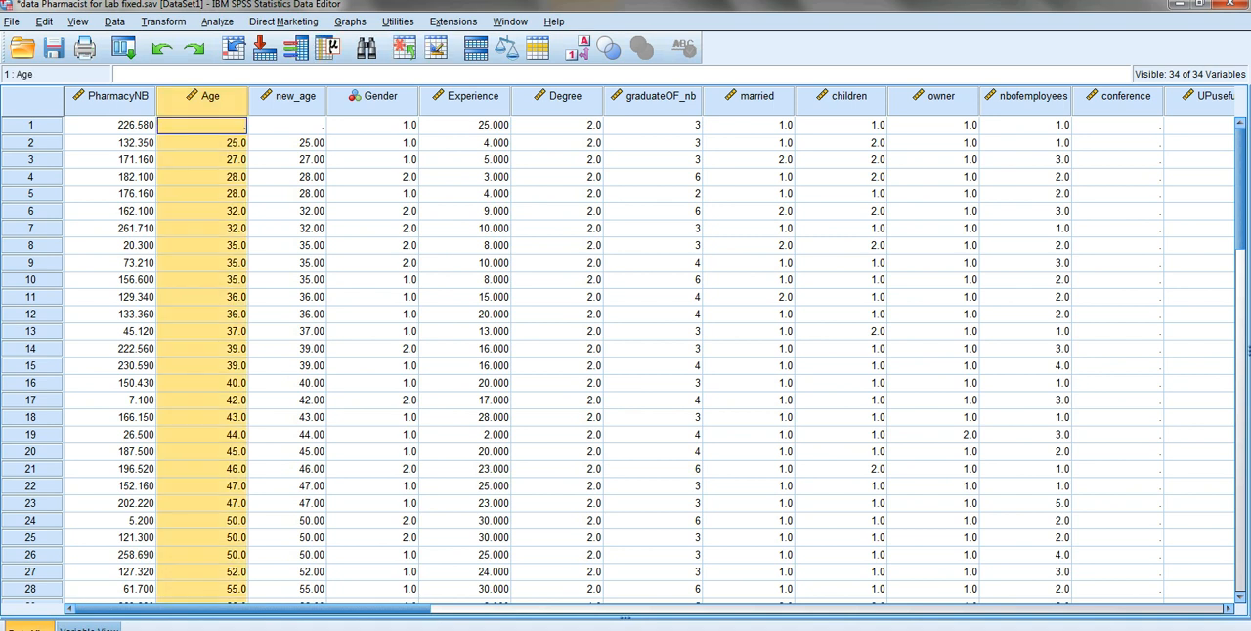
left_click(295, 96)
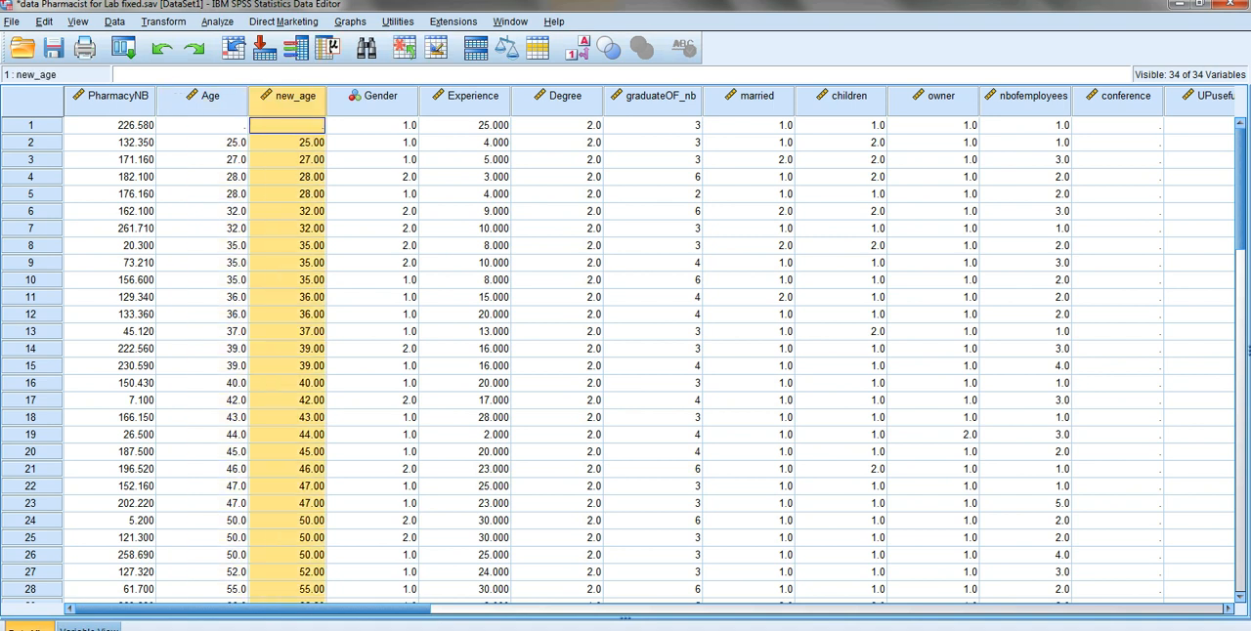
left_click(212, 102)
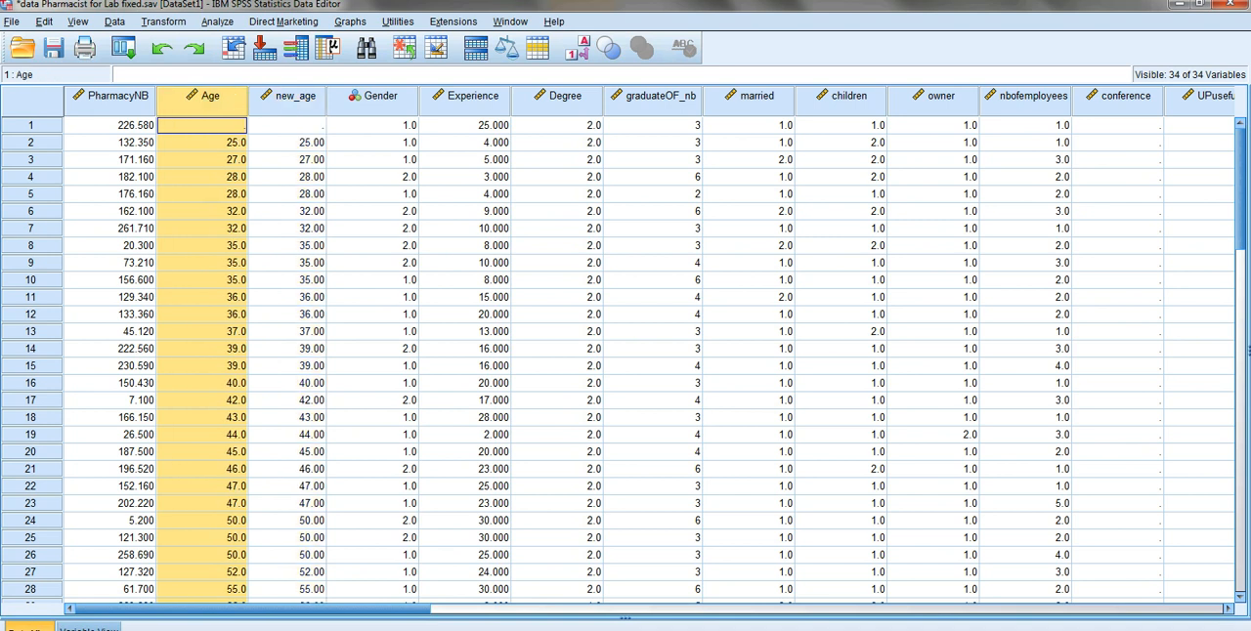
right_click(214, 104)
left_click(266, 214)
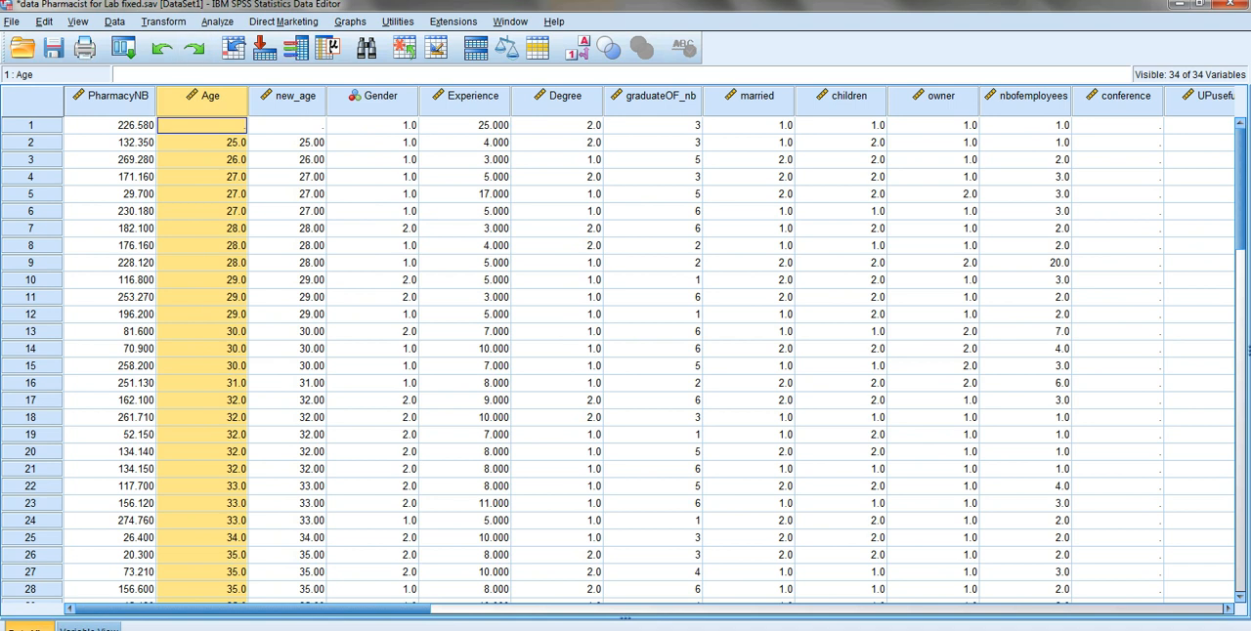
- Start a Recode into Same Variables with new_age as the variable to recode
left_click(163, 21)
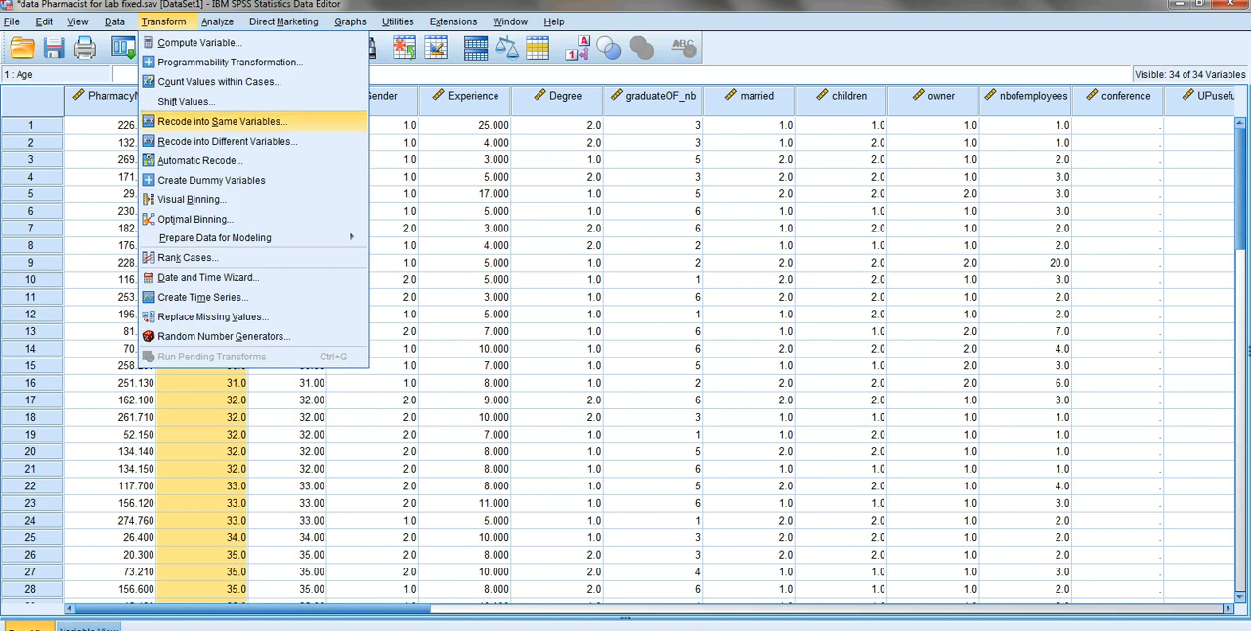
left_click(223, 121)
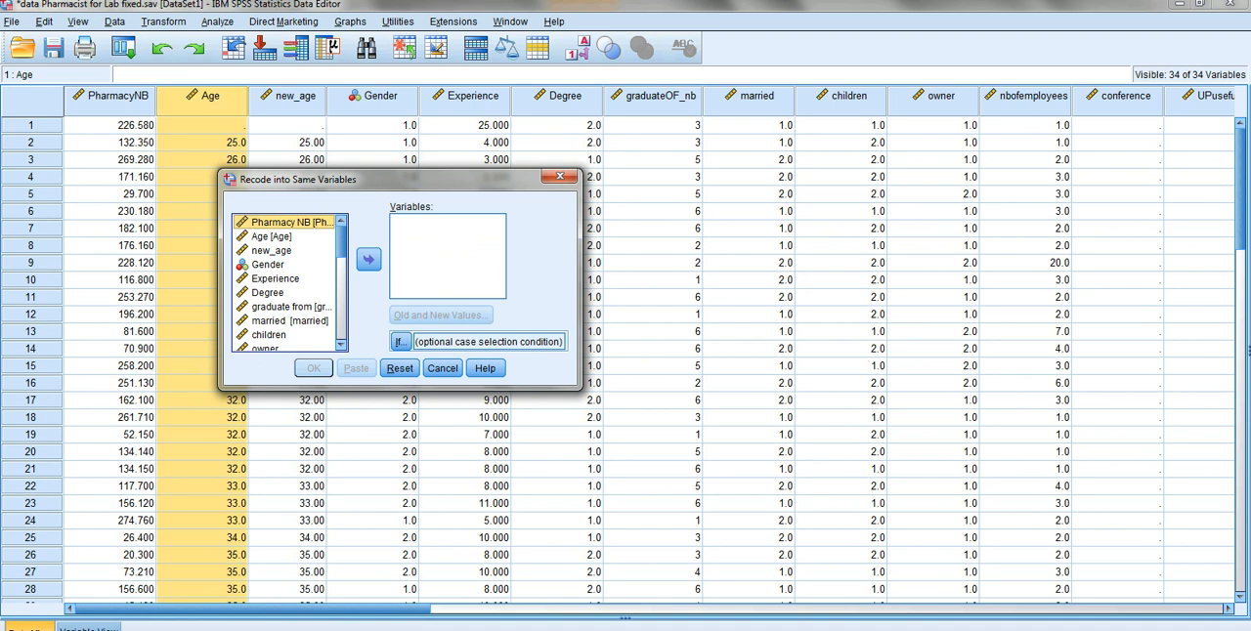
left_click(272, 237)
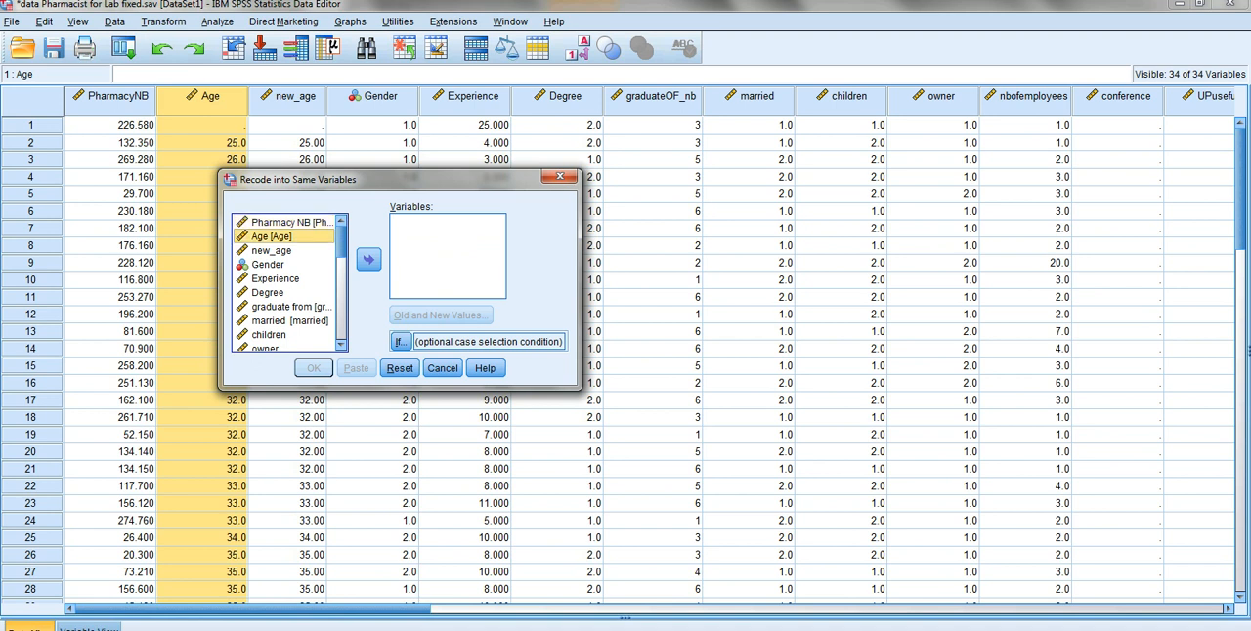
left_click(272, 251)
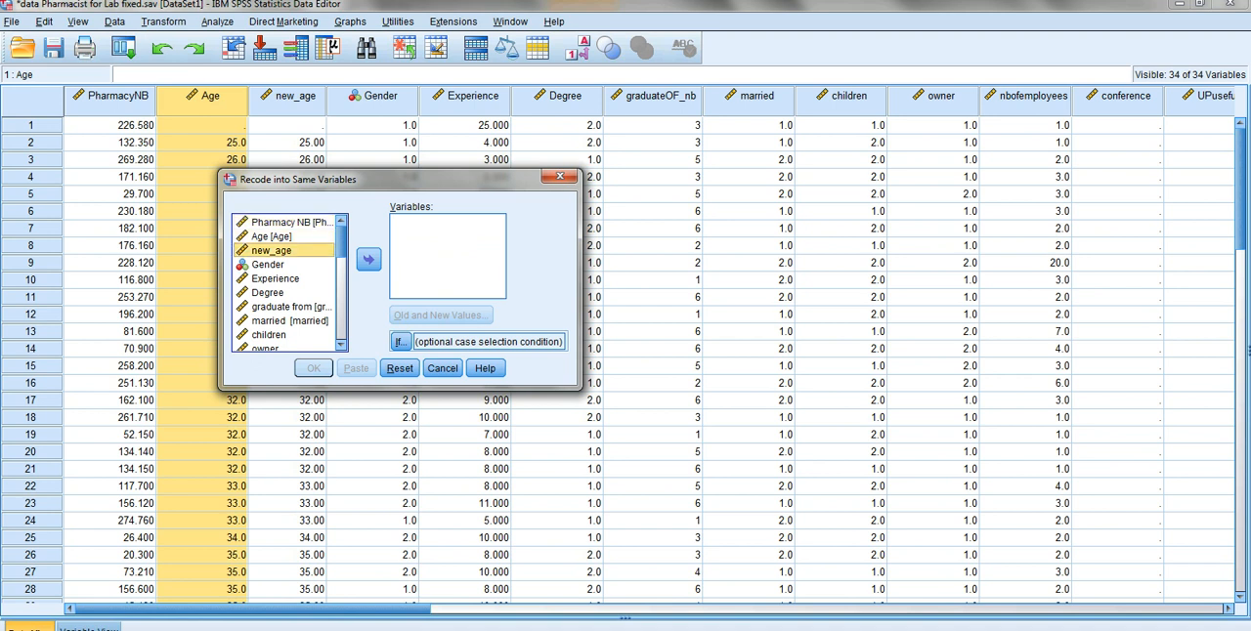
left_click(368, 259)
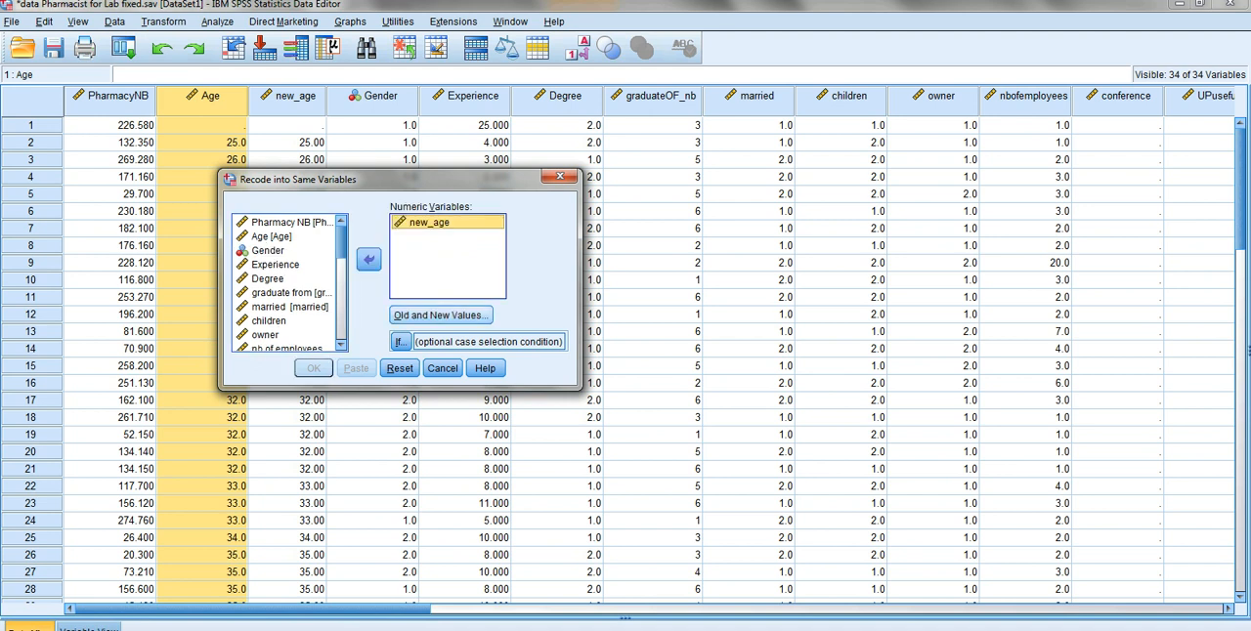
- Add a recode rule for new_age that turns the lowest value through 30 into 1
left_click(440, 315)
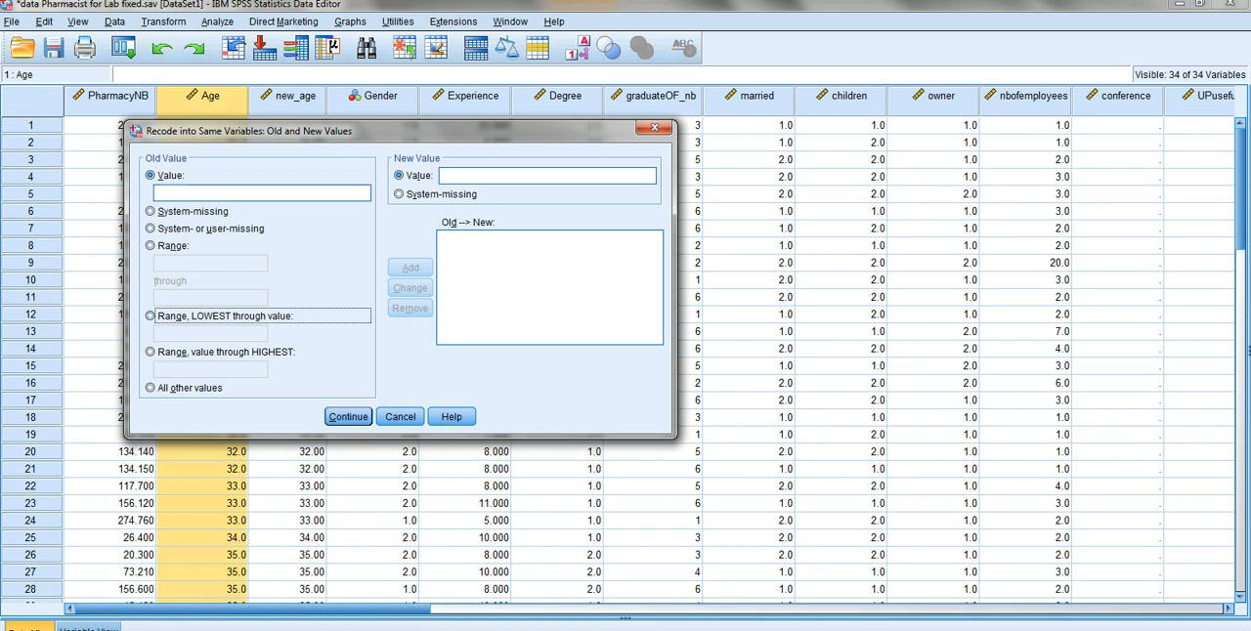
left_click(150, 316)
left_click(210, 334)
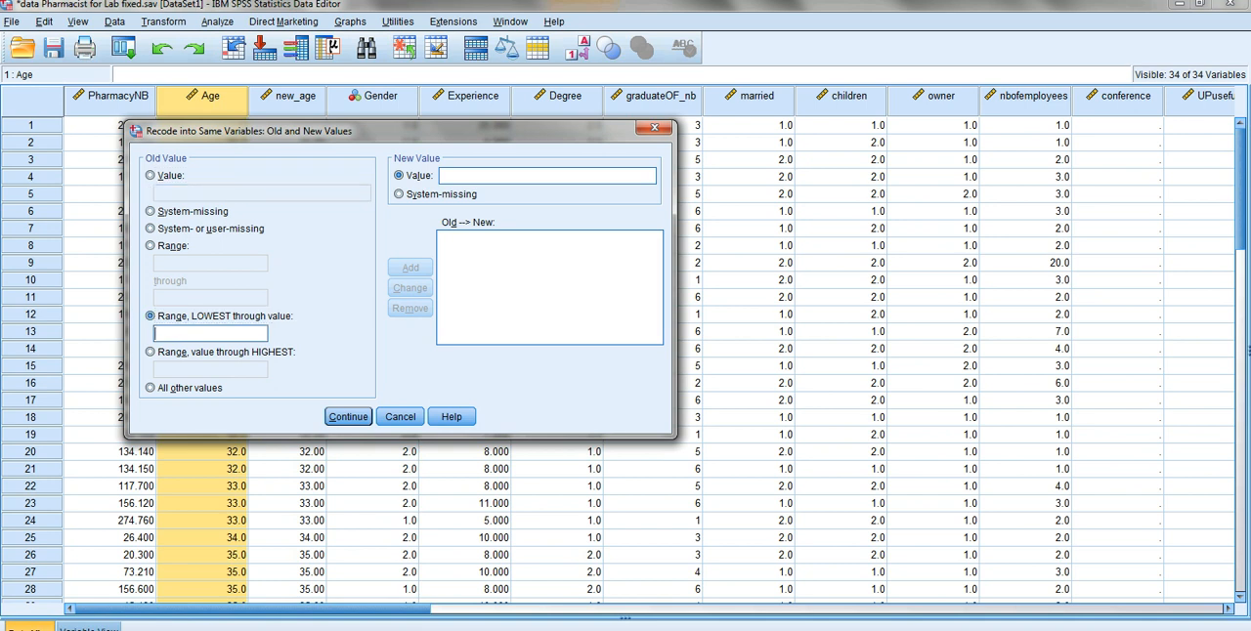
type("301")
left_click(410, 268)
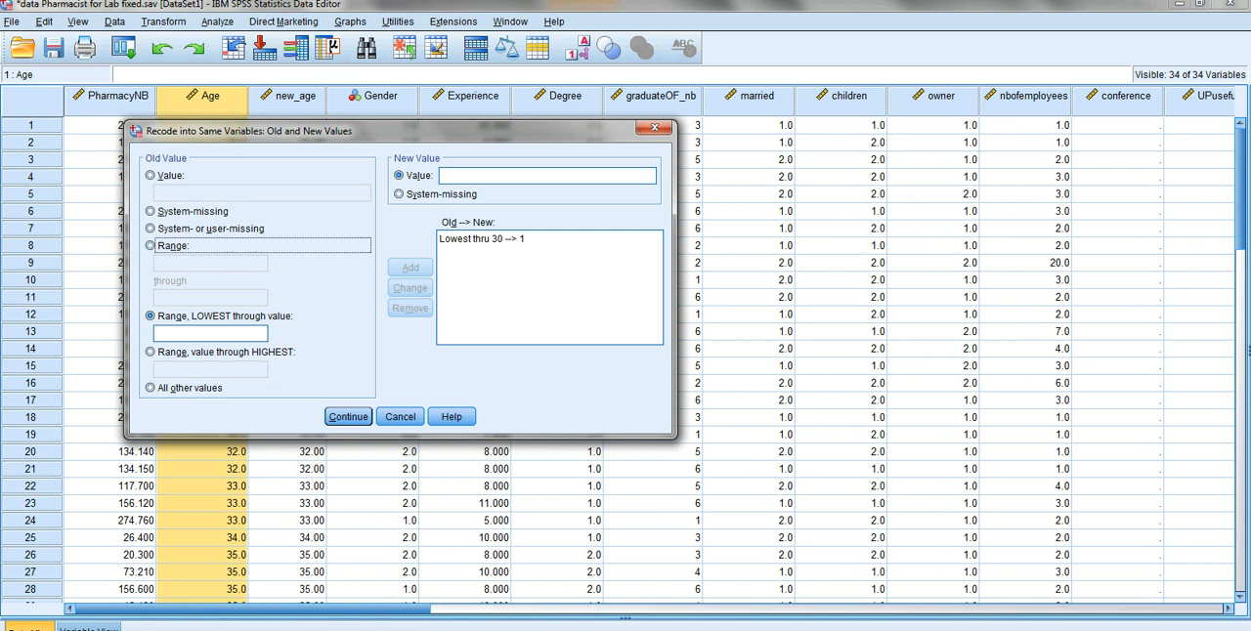
- Add a recode rule that turns the range 31 through 45 into 2
left_click(150, 245)
type("31")
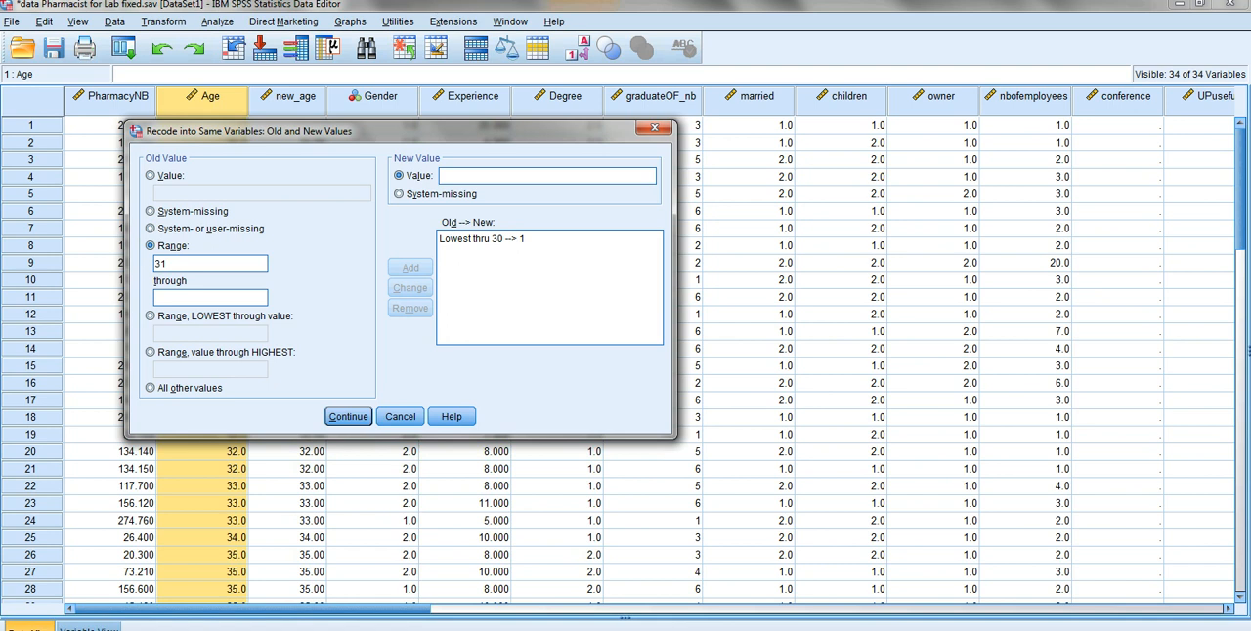
type("45")
type("2")
key("alt+a")
- Add a recode rule that turns 46 through the highest value into 3, and run the recode
key("alt+e")
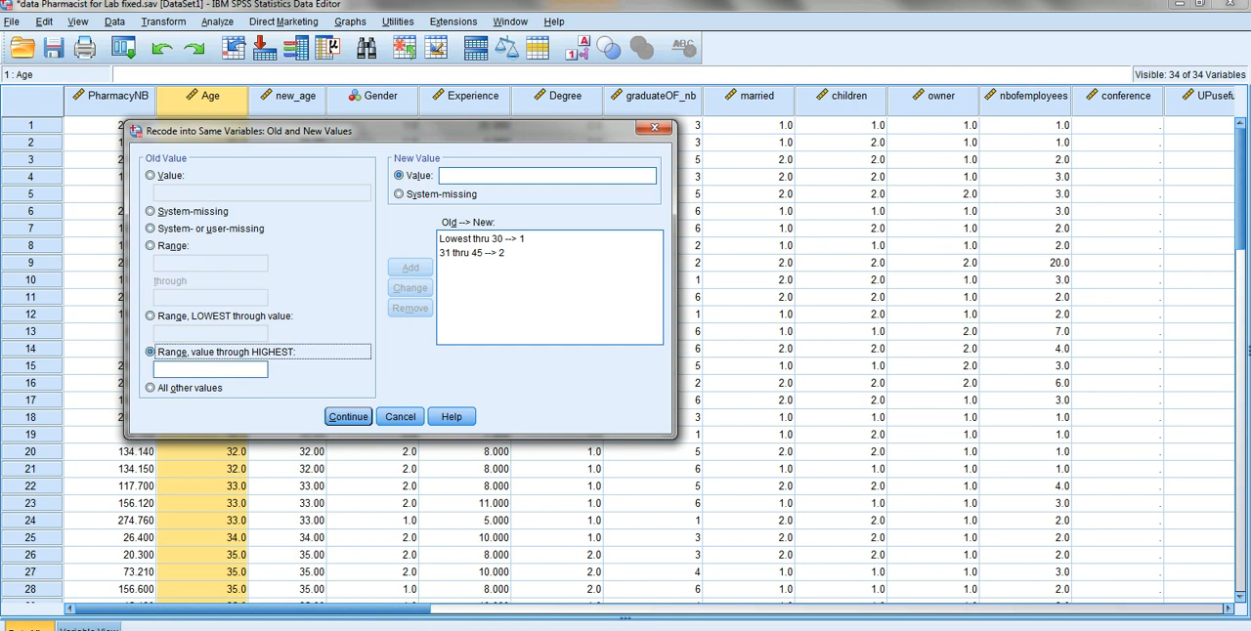
key("Tab")
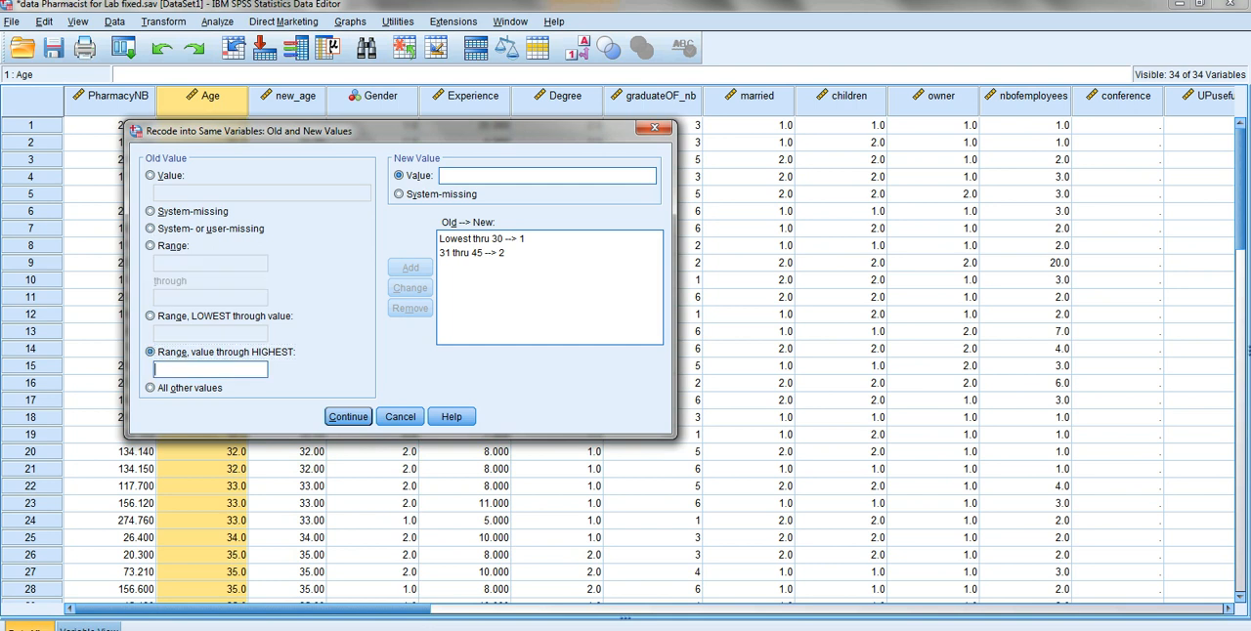
type("46")
type("3")
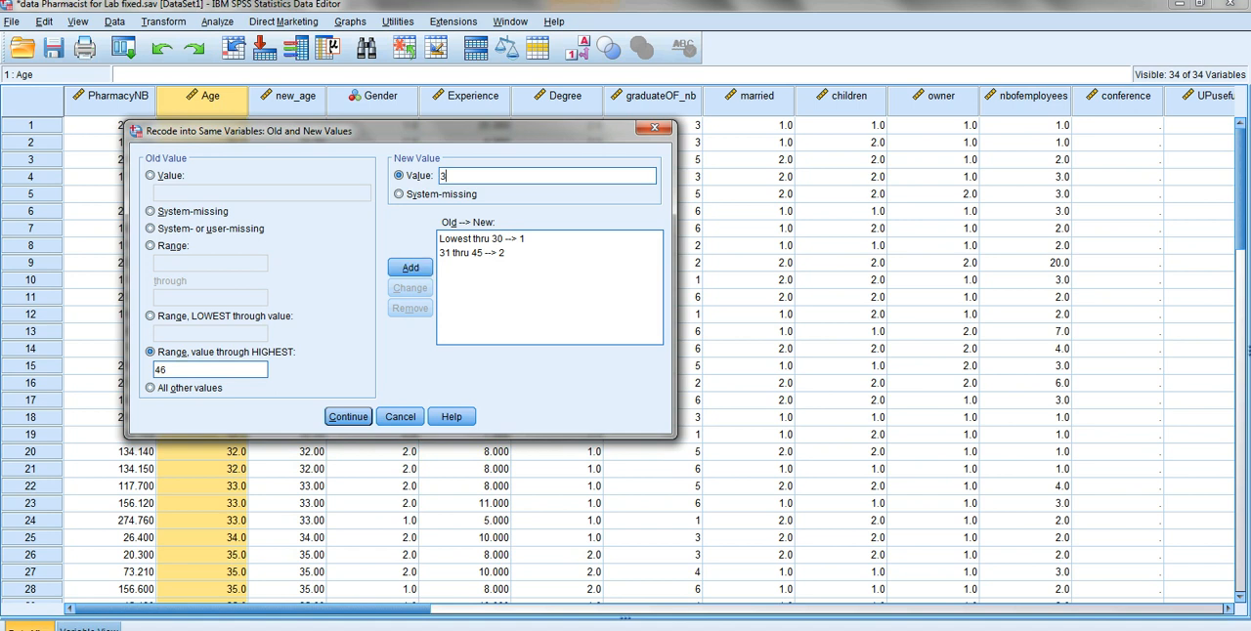
left_click(411, 268)
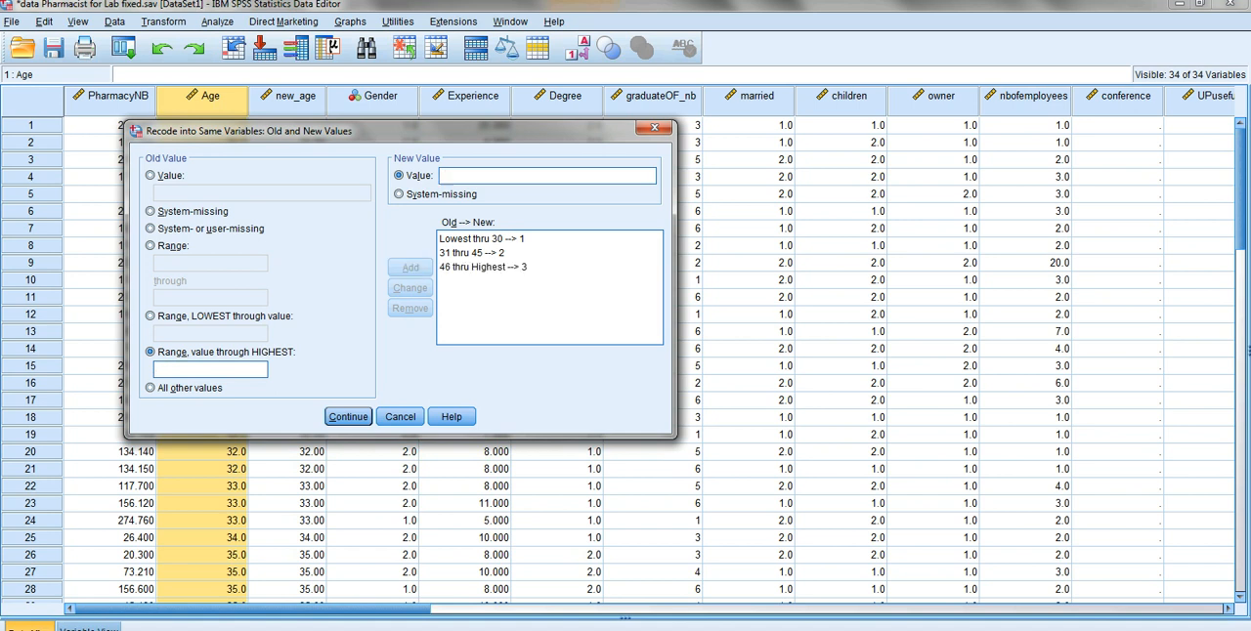
key("Return")
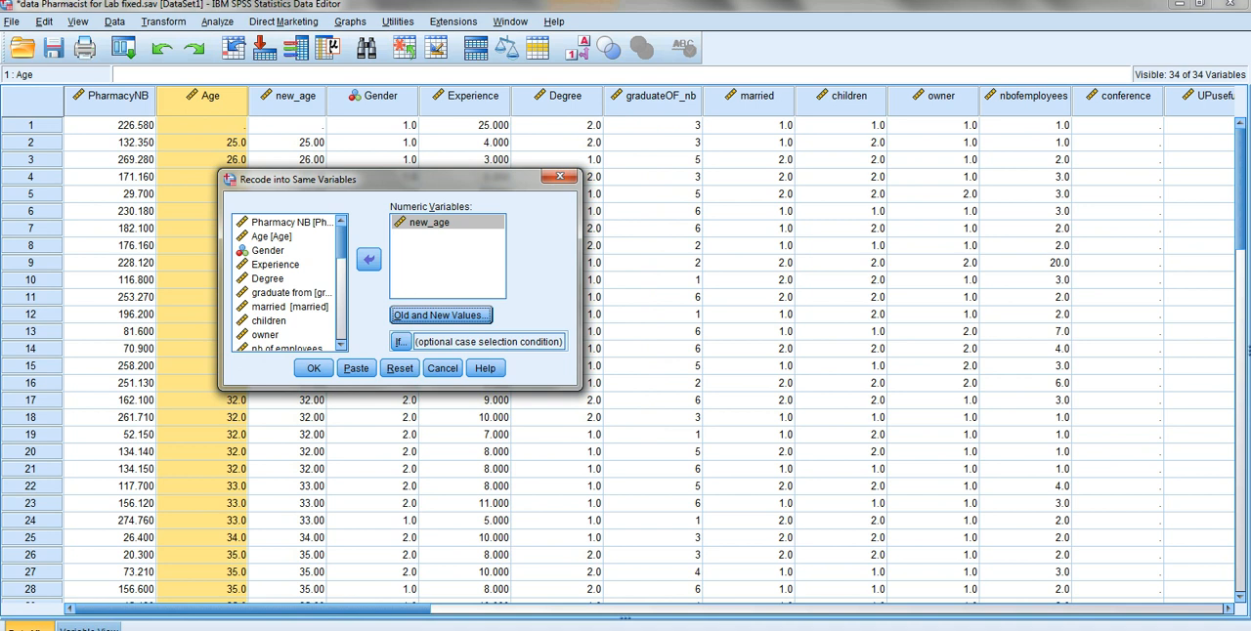
left_click_drag(391, 179, 650, 114)
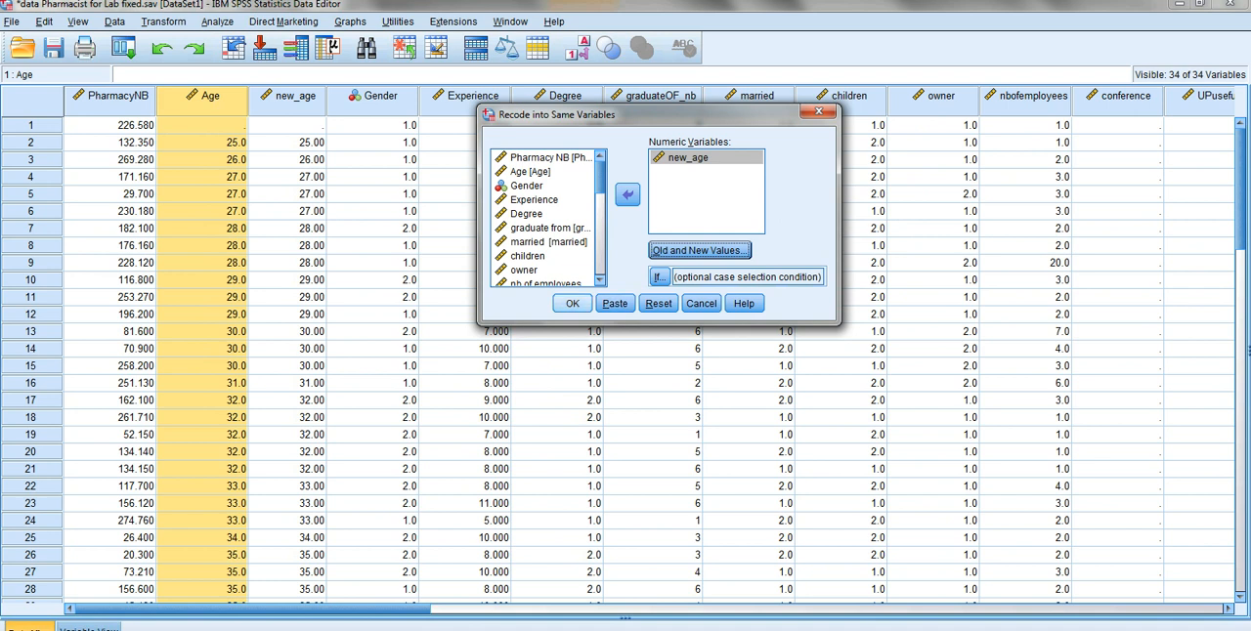
left_click(572, 303)
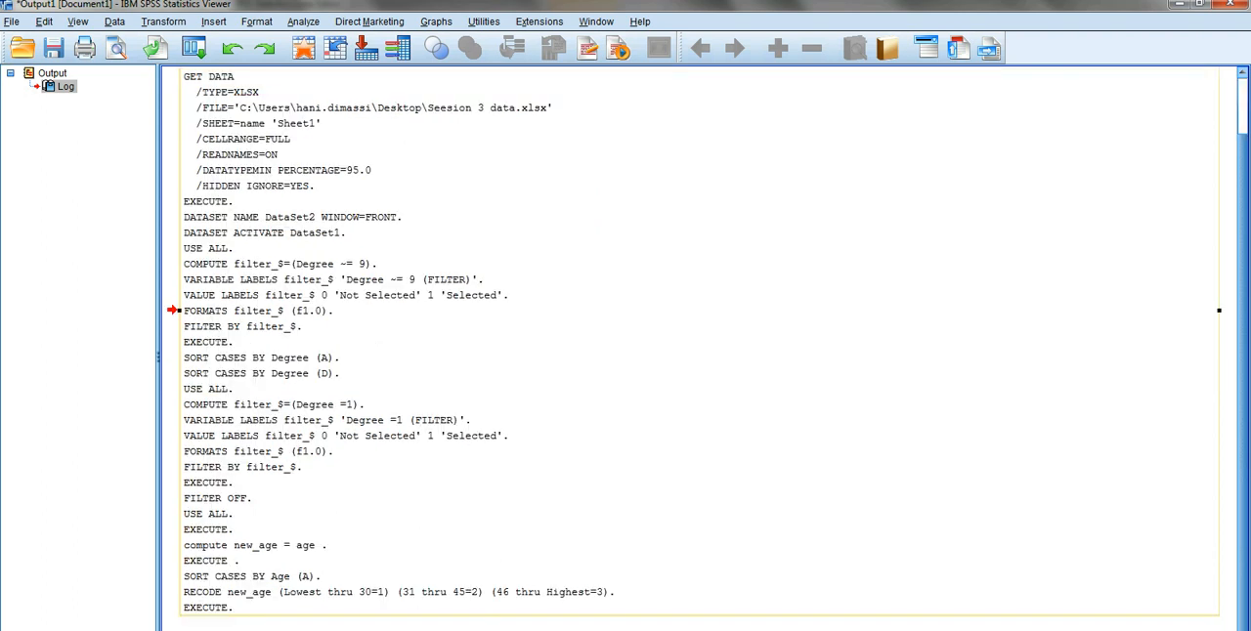
- Check the recoded new_age categories against the Age values in the pharmacist data, especially around the category boundaries
left_click(457, 630)
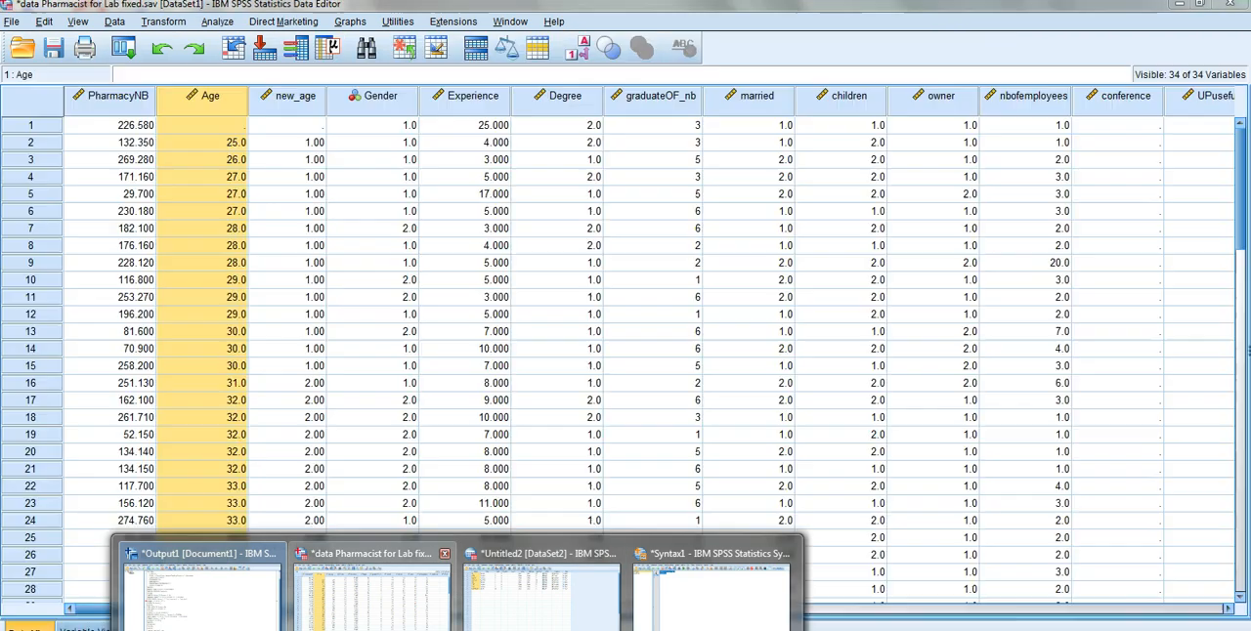
left_click(371, 587)
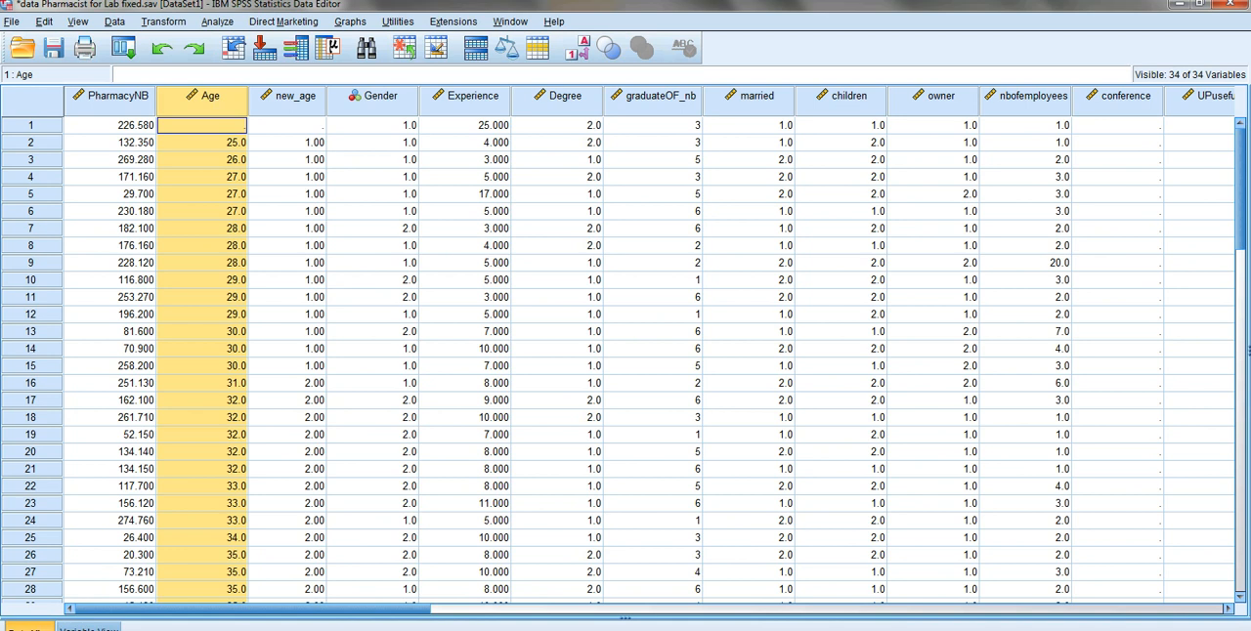
left_click_drag(288, 365, 287, 142)
scroll(625, 351, "down", 2)
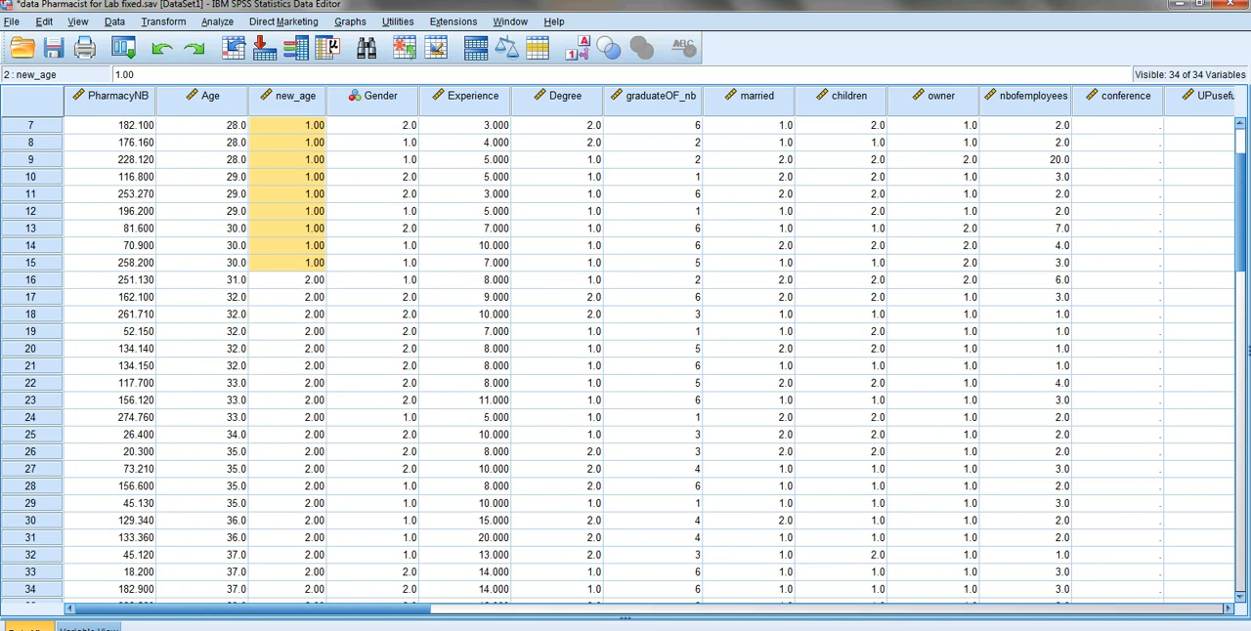
left_click_drag(210, 280, 210, 332)
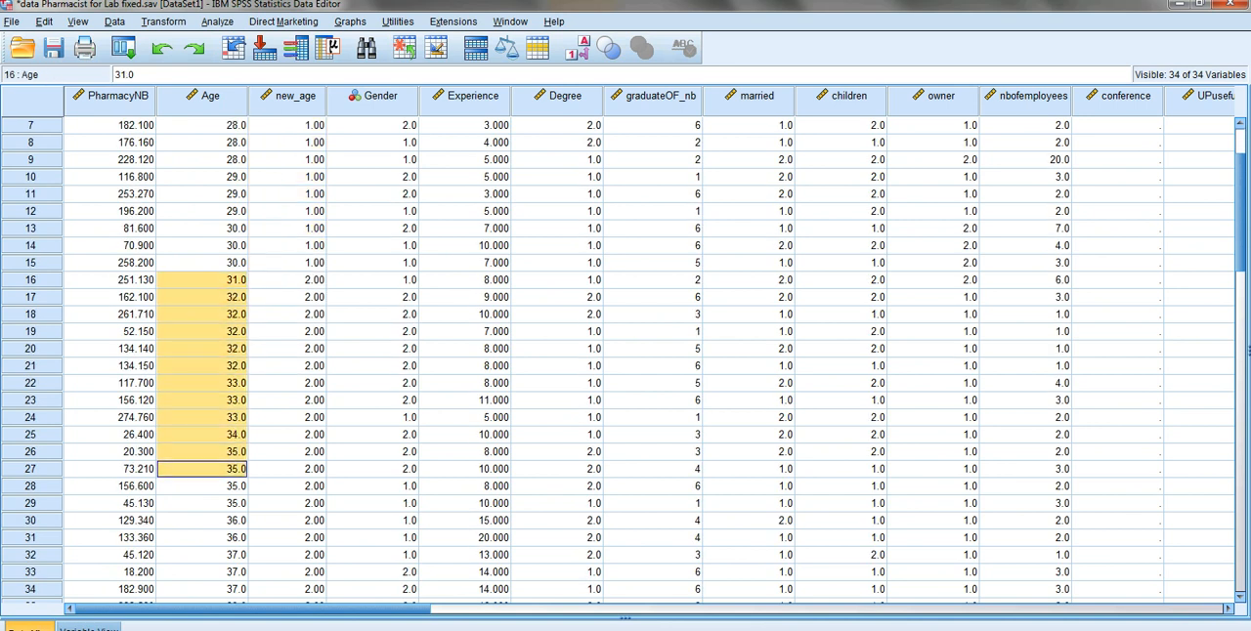
scroll(626, 352, "down", 7)
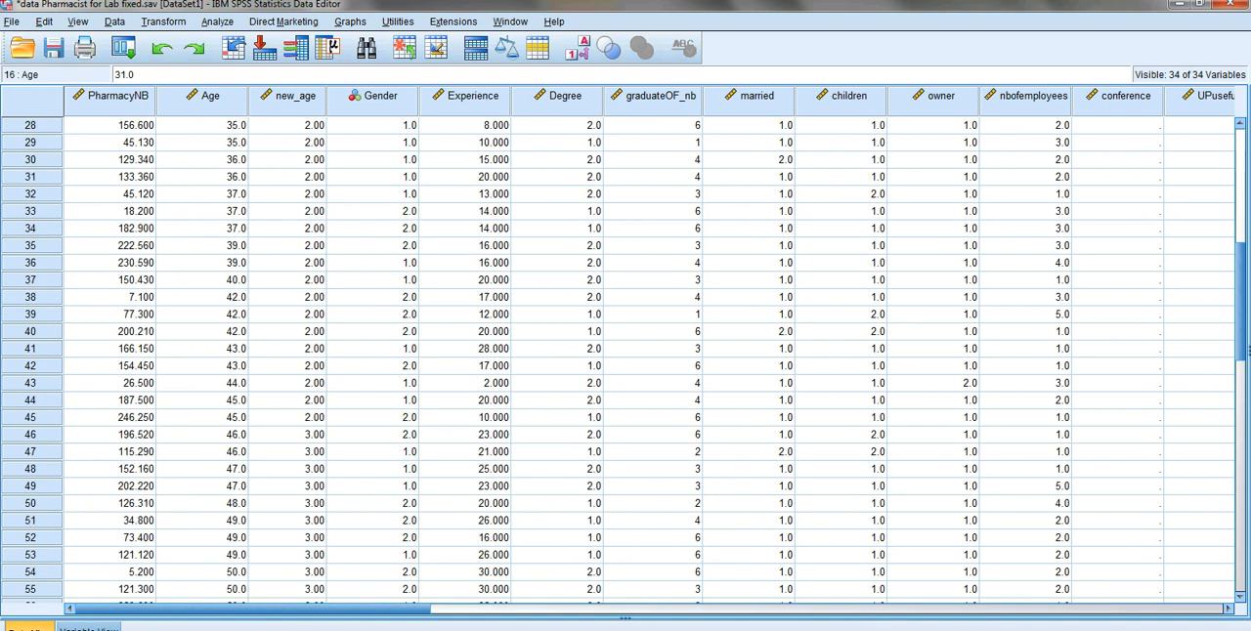
left_click(202, 435)
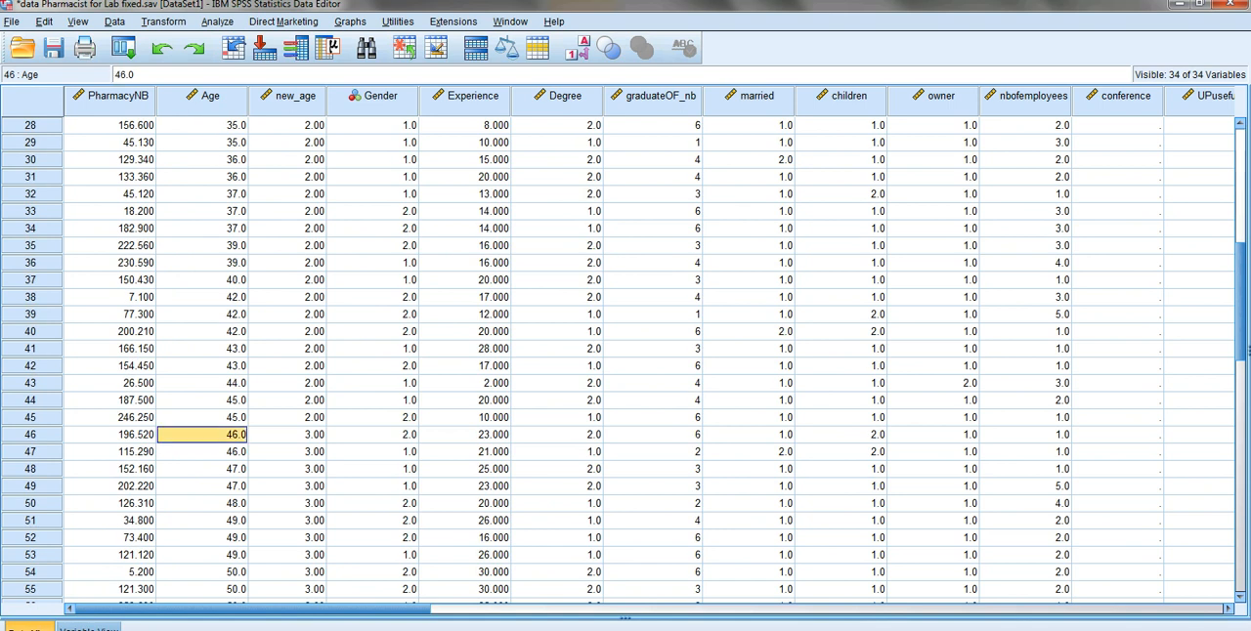
scroll(626, 352, "up", 9)
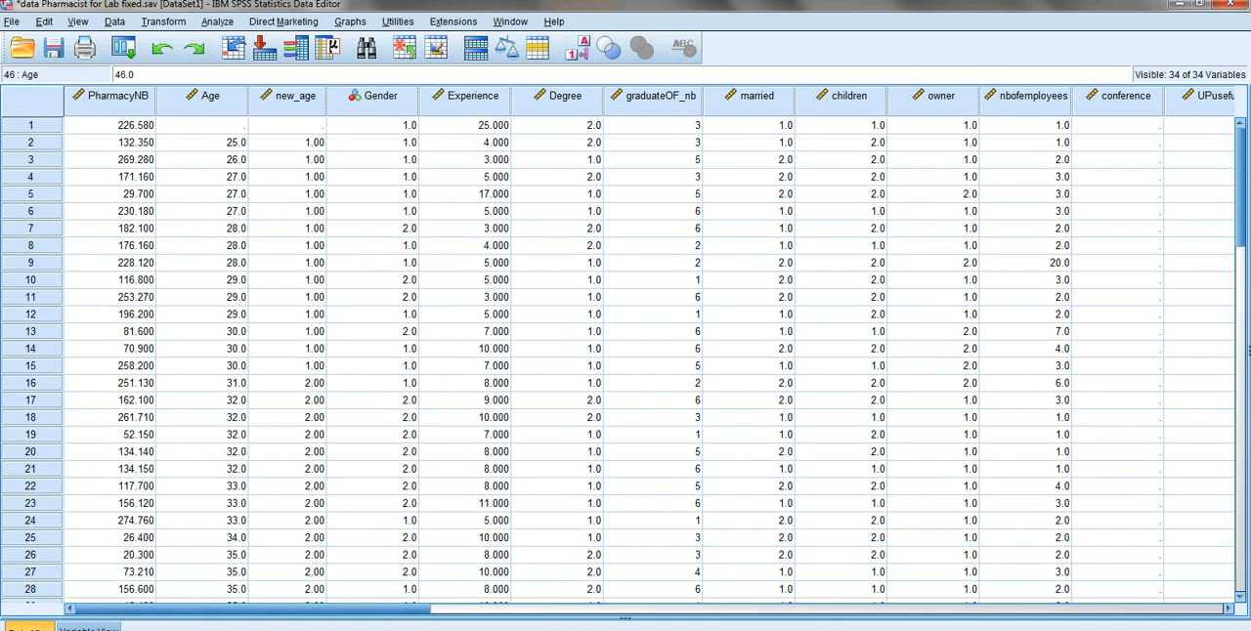
- Define a value label for new_age so that 1 stands for "30 and below"
double_click(288, 96)
scroll(626, 342, "up", 1)
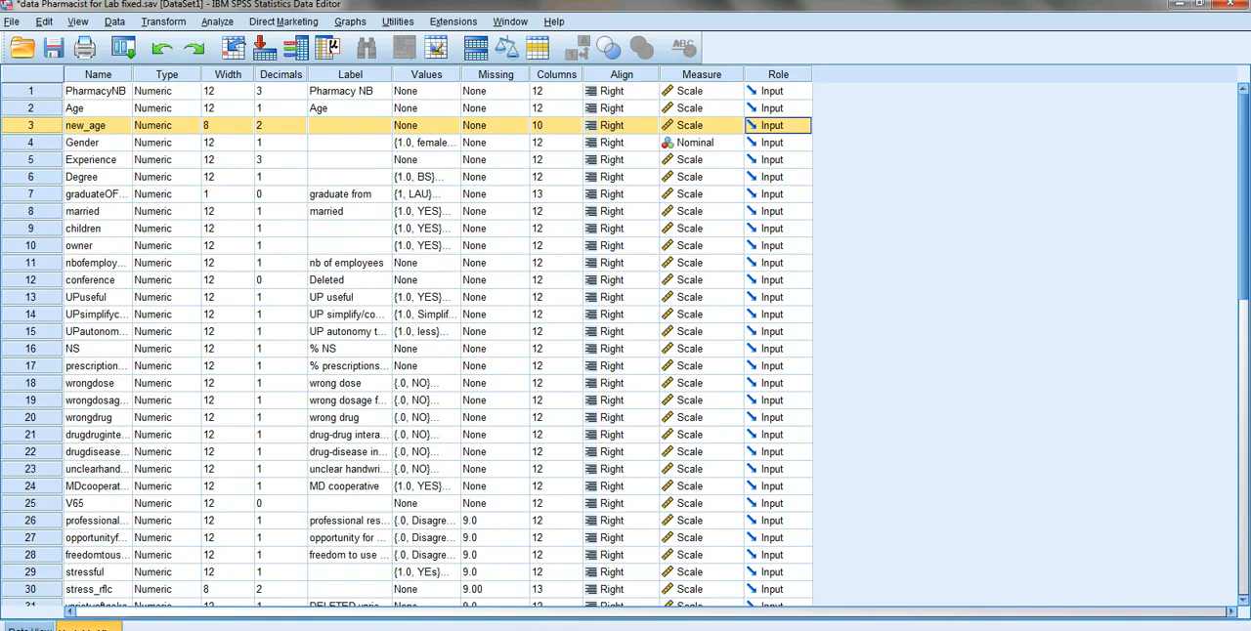
left_click(449, 125)
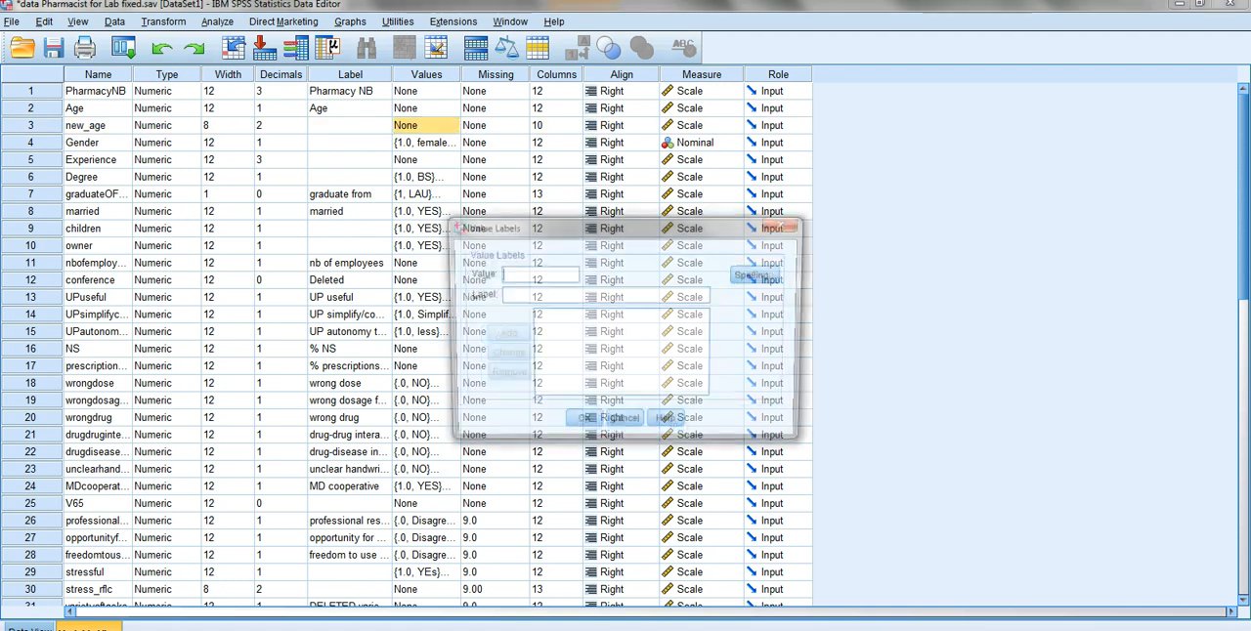
type("1")
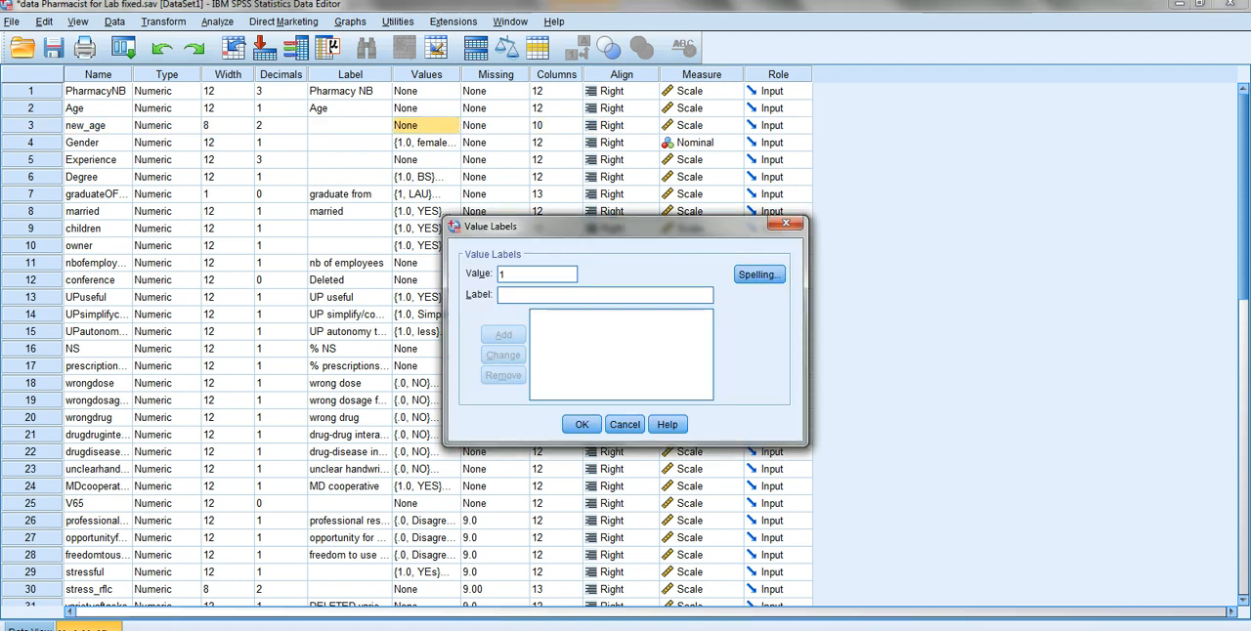
type("30 abd")
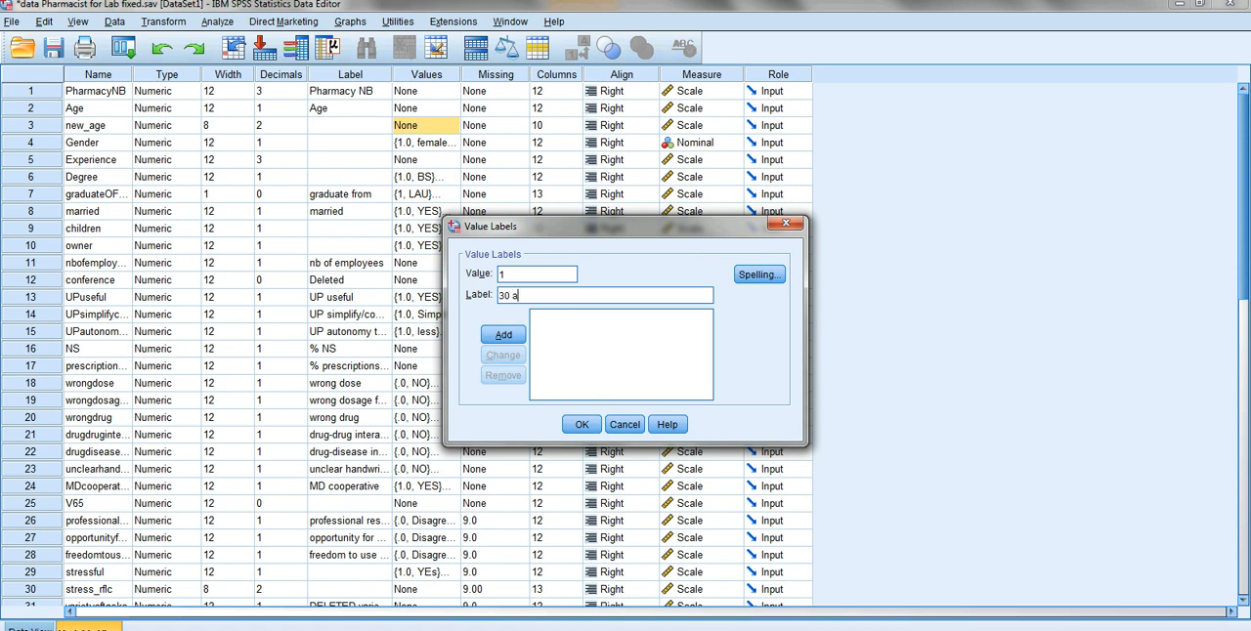
key("BackSpace")
key("BackSpace")
type("nd below")
key("Tab")
key("Return")
- Add the value label "31 to 45" for value 2 of new_age
type("231 ")
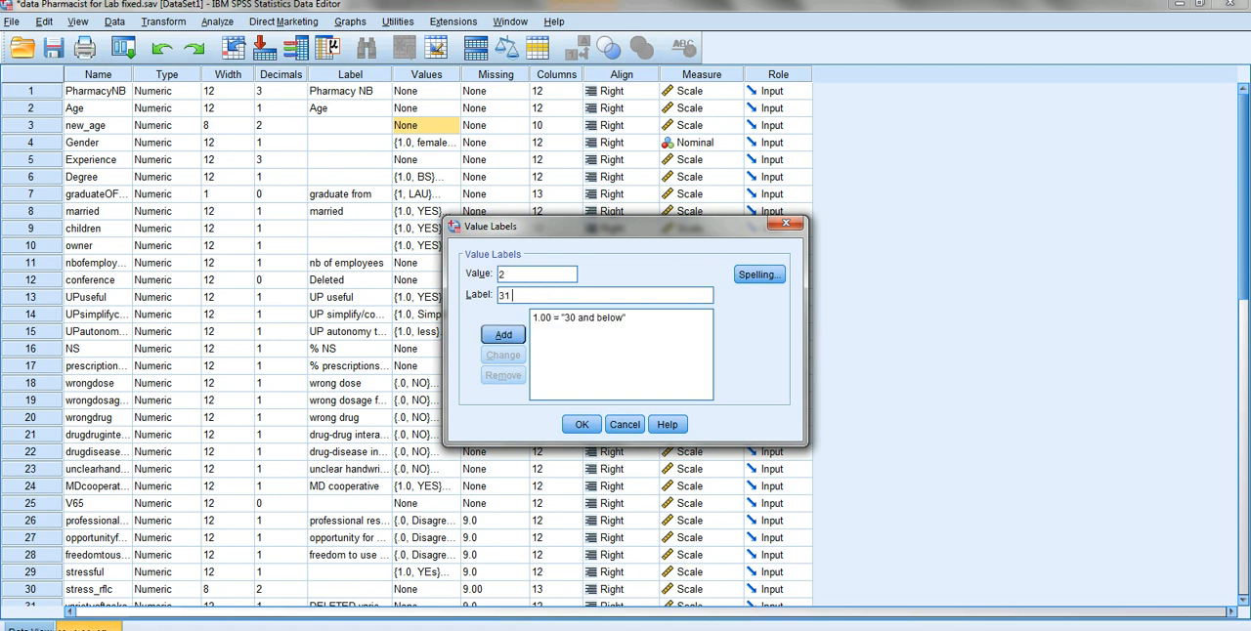
type("to 45")
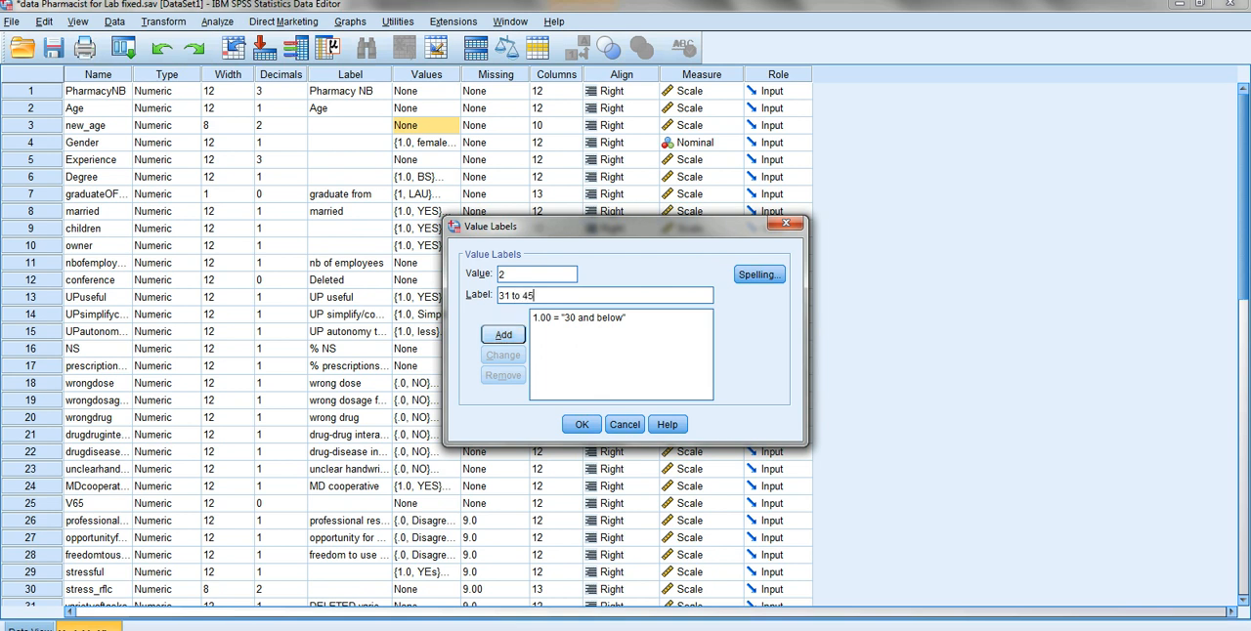
key("Return")
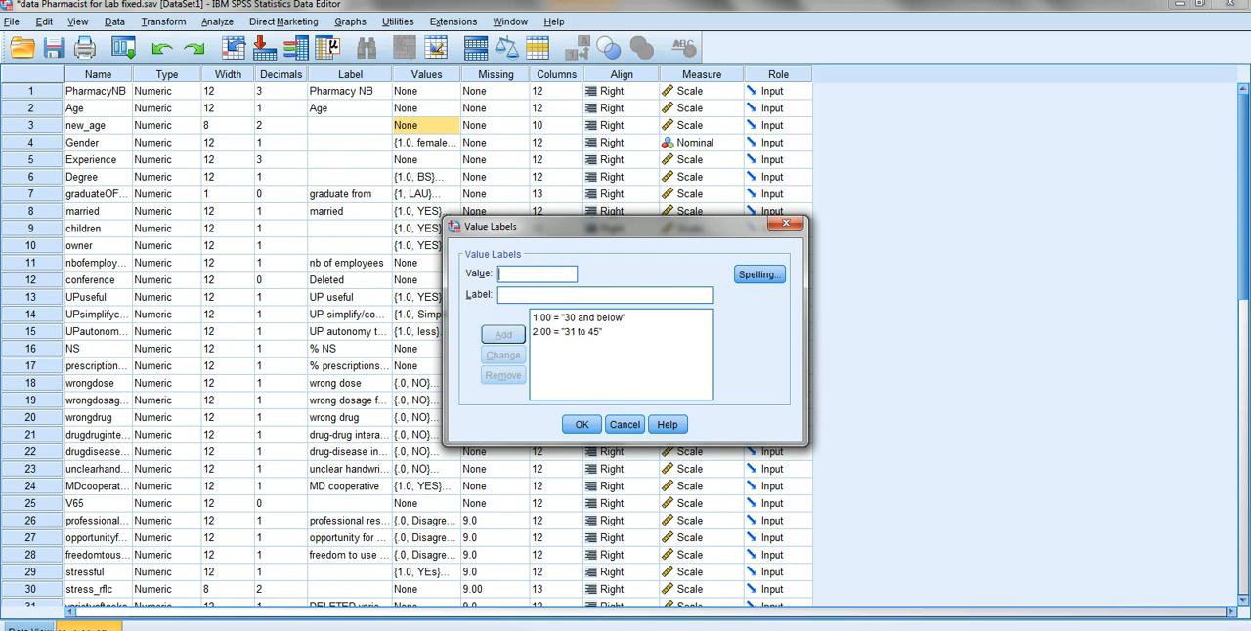
- Add the label "46 and up" for value 3 of new_age and confirm the value labels
type("3")
type("46 and")
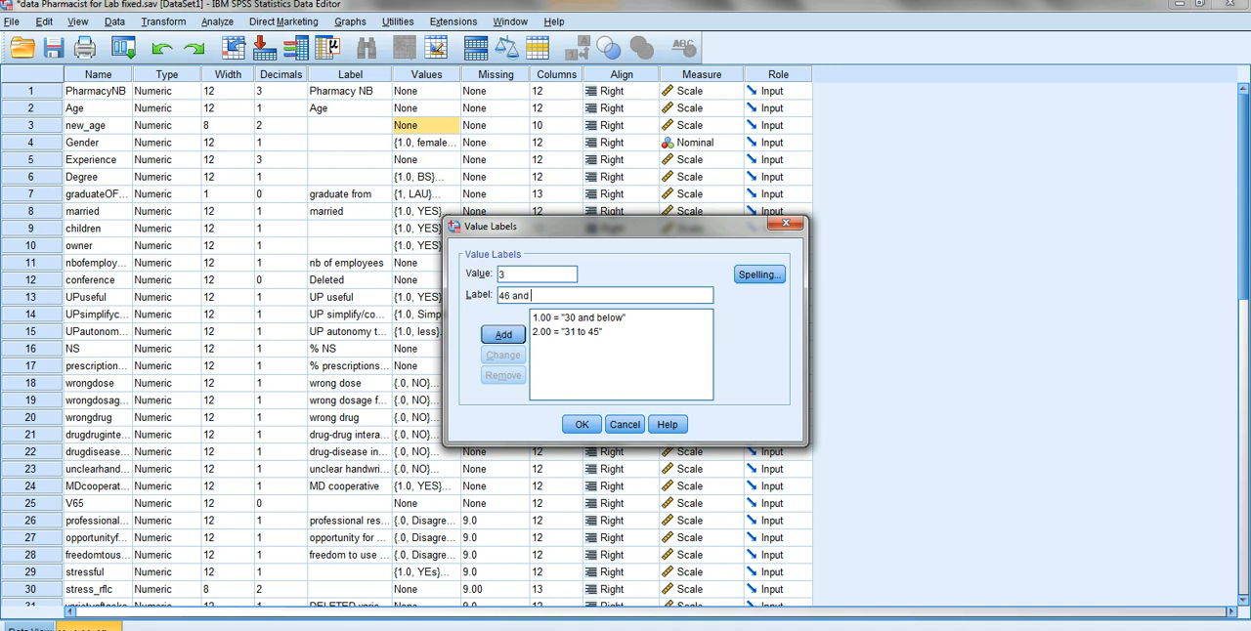
type(" up")
key("Return")
key("Return")
- Show value labels in the data and check the new_age groups against the Age values through the last case
left_click(29, 629)
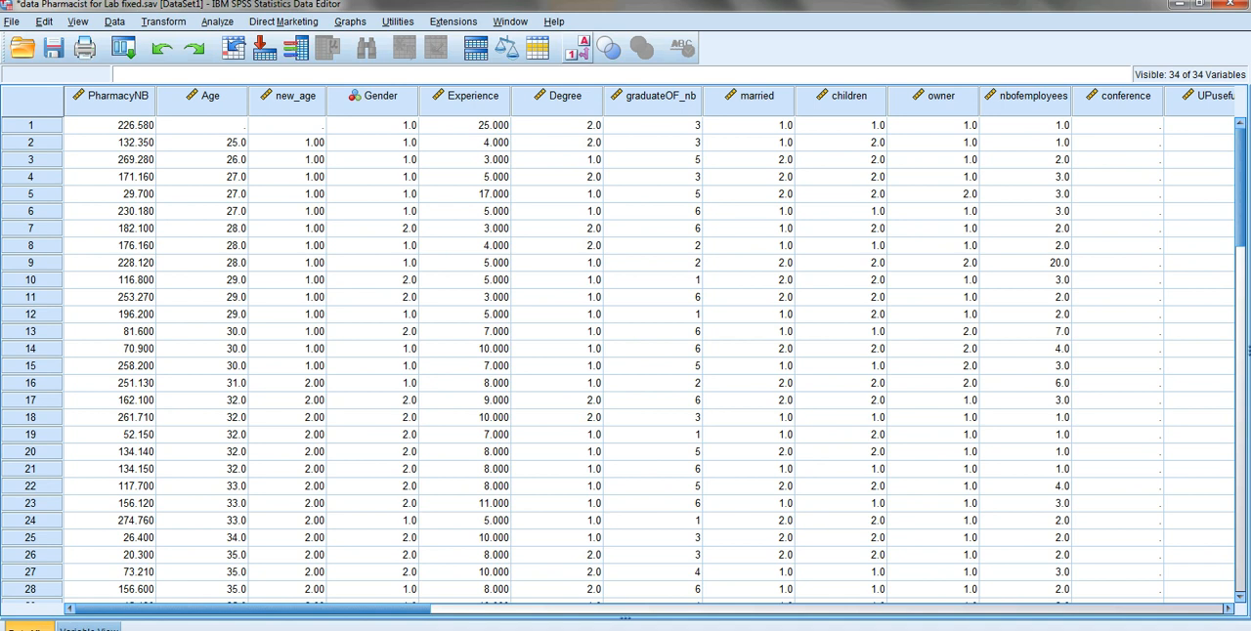
left_click(577, 47)
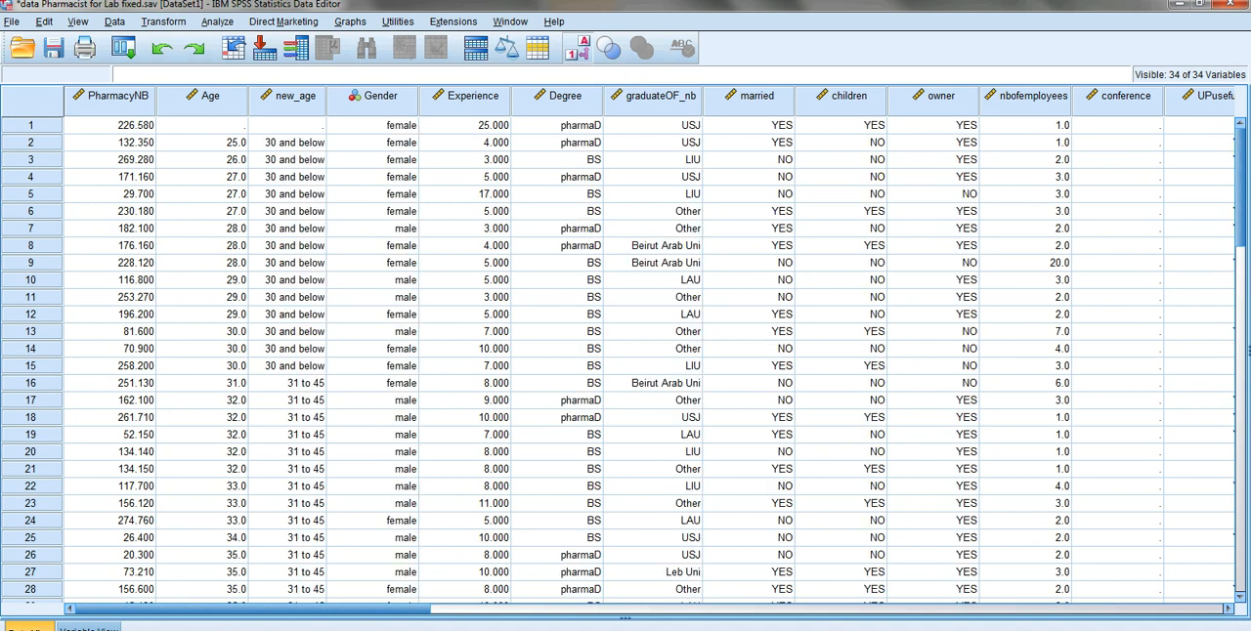
scroll(626, 352, "down", 8)
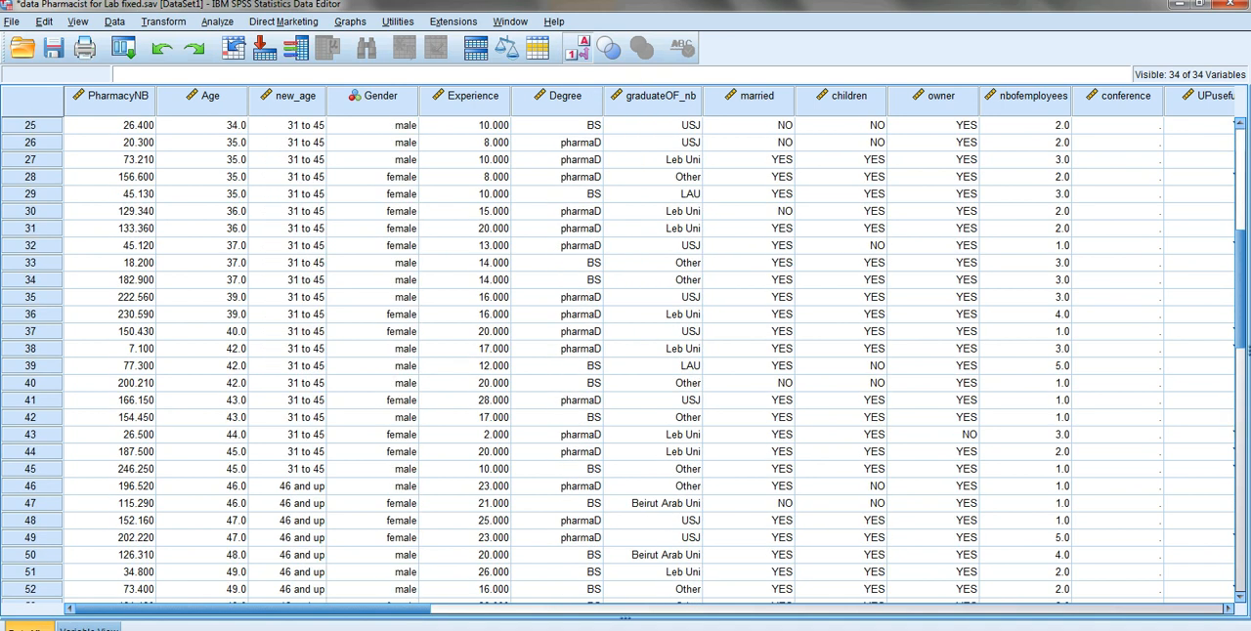
scroll(626, 351, "down", 7)
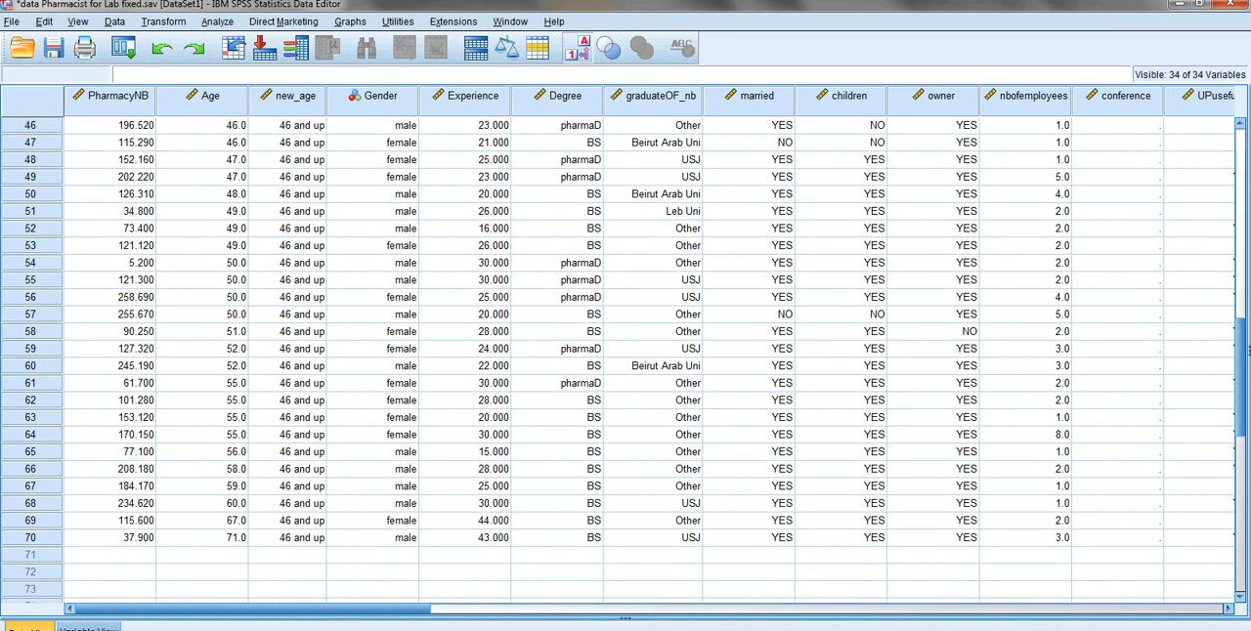
scroll(625, 352, "up", 15)
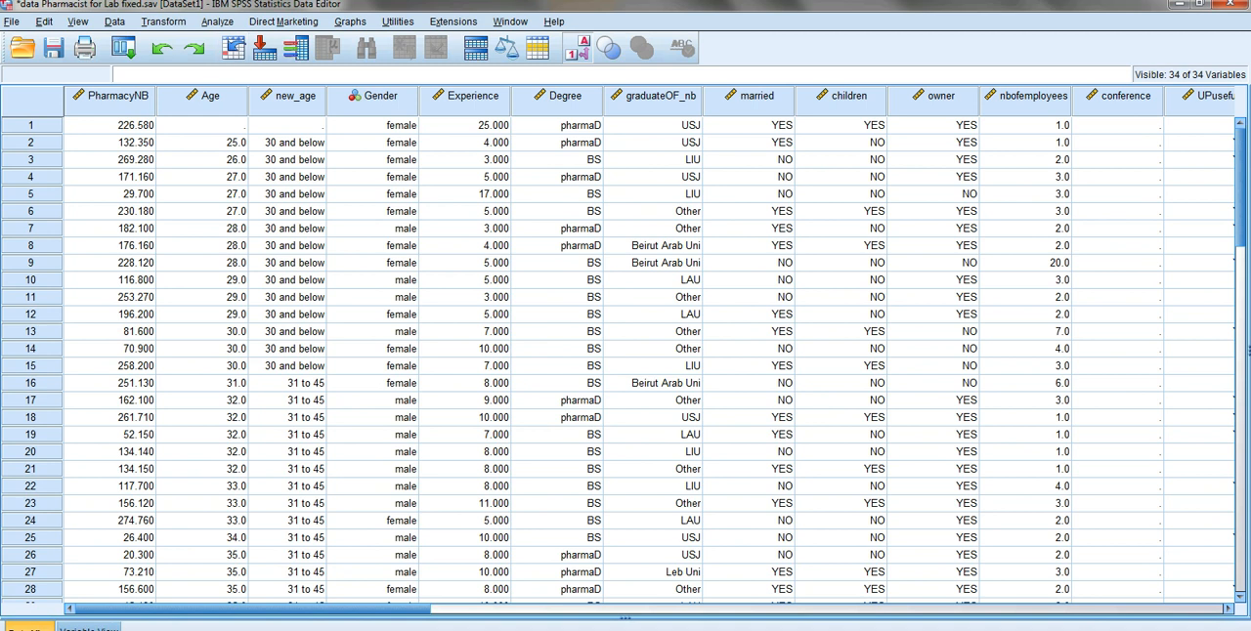
- Set up a recode of Age into a different variable and name the output variable age_rec
left_click(163, 21)
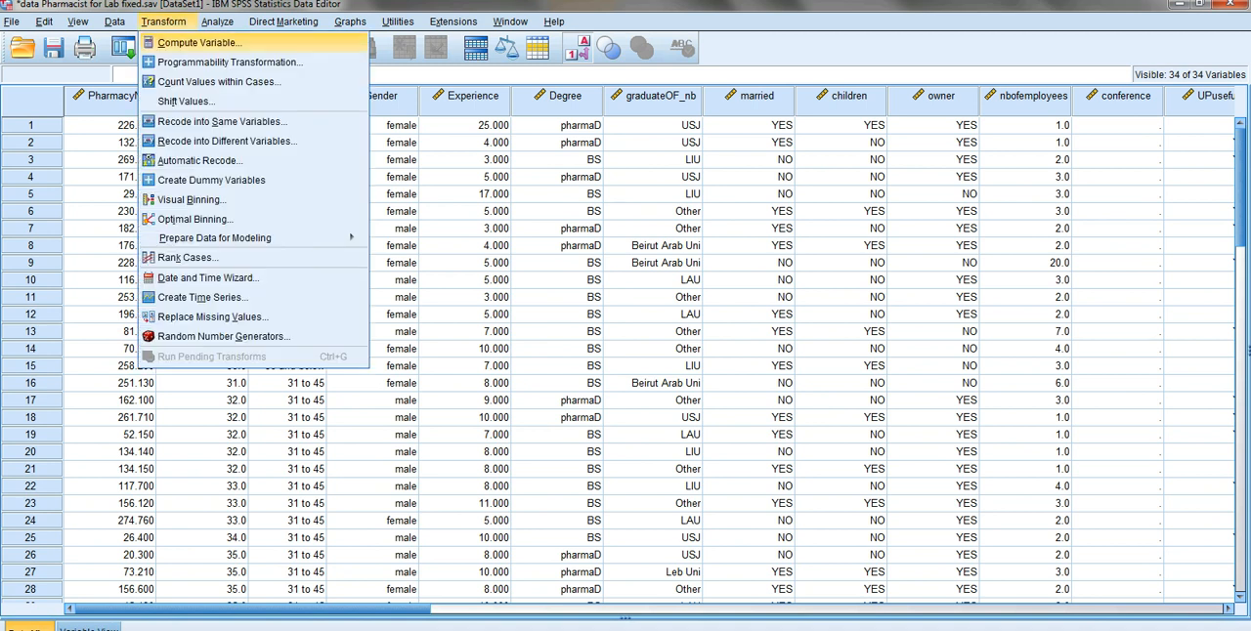
left_click(227, 141)
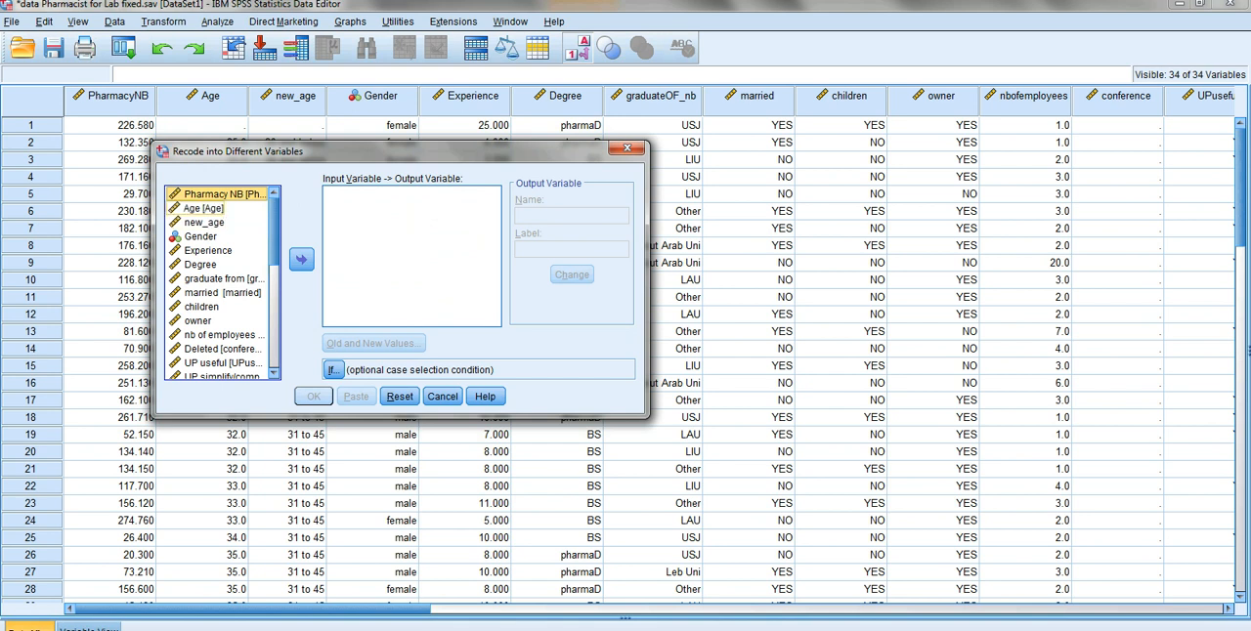
left_click(204, 208)
left_click(301, 259)
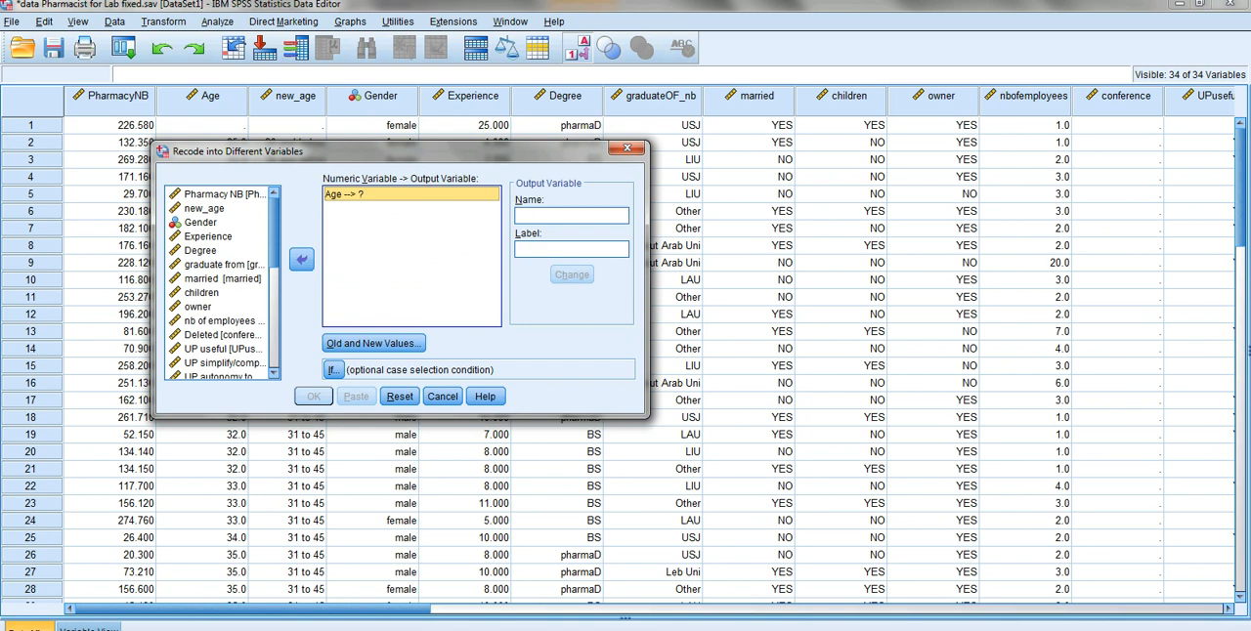
left_click(571, 216)
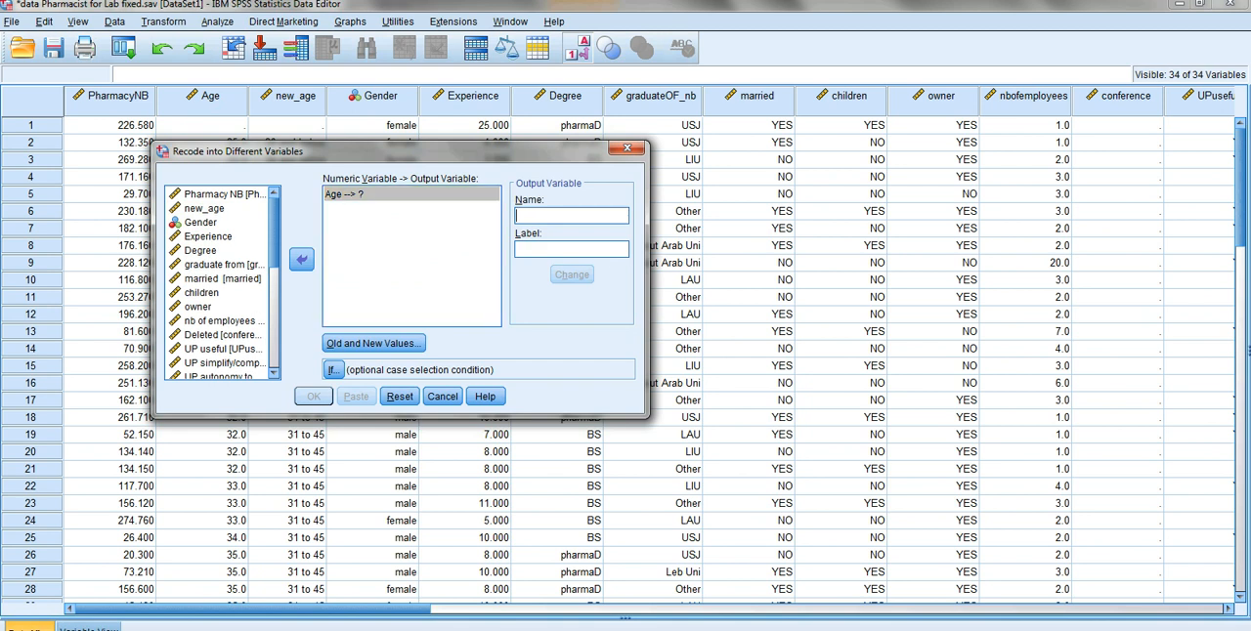
type("age")
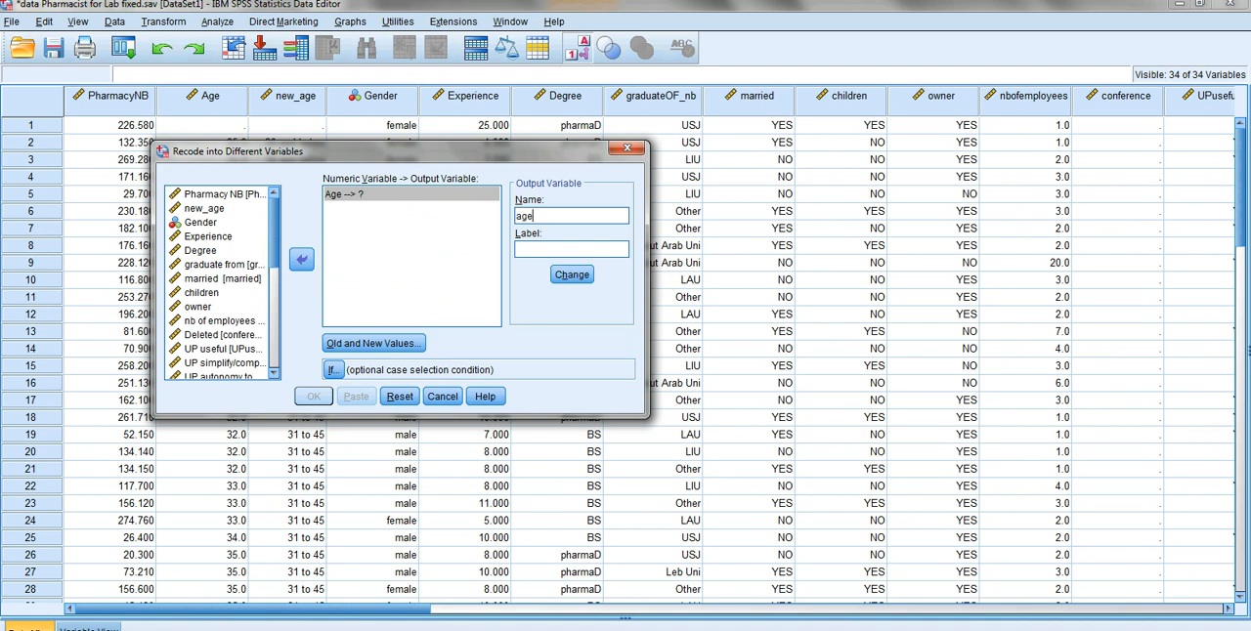
type("_rec")
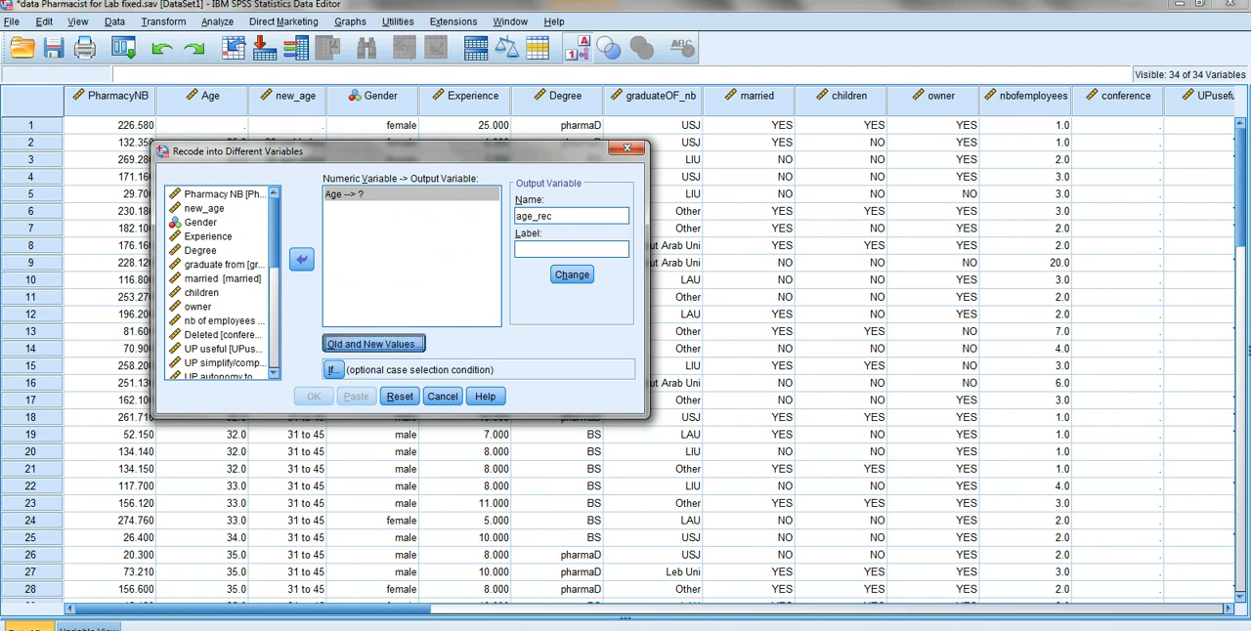
- Add a recode rule for Age that turns the lowest value through 30 into 1
left_click(373, 343)
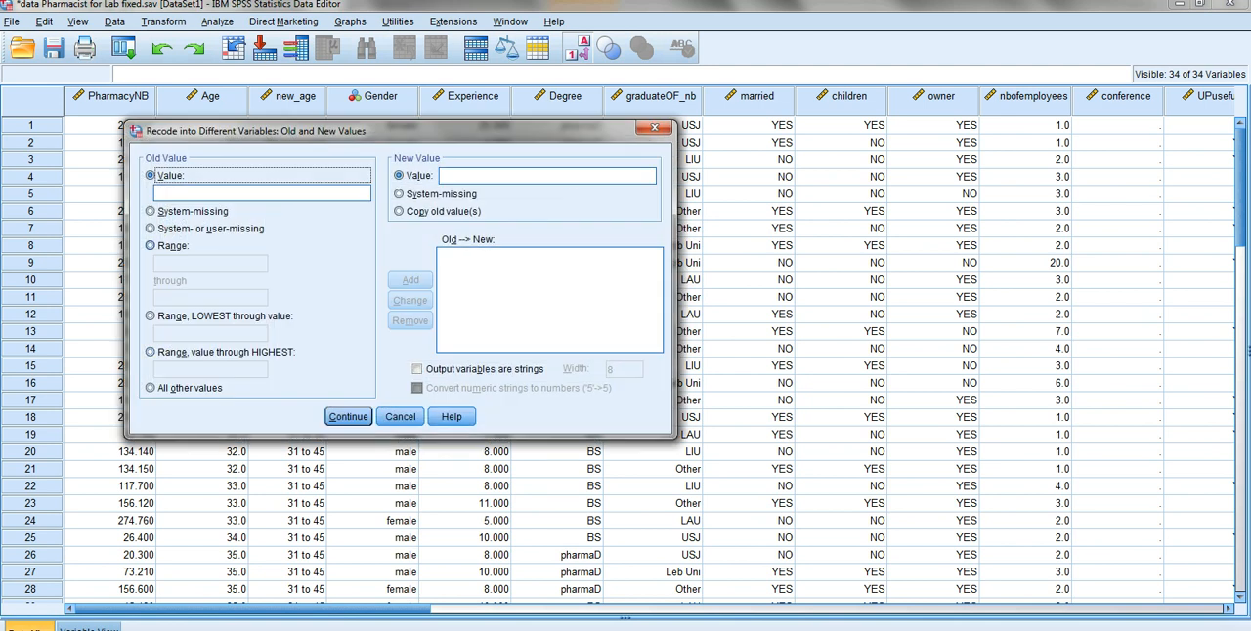
left_click(151, 316)
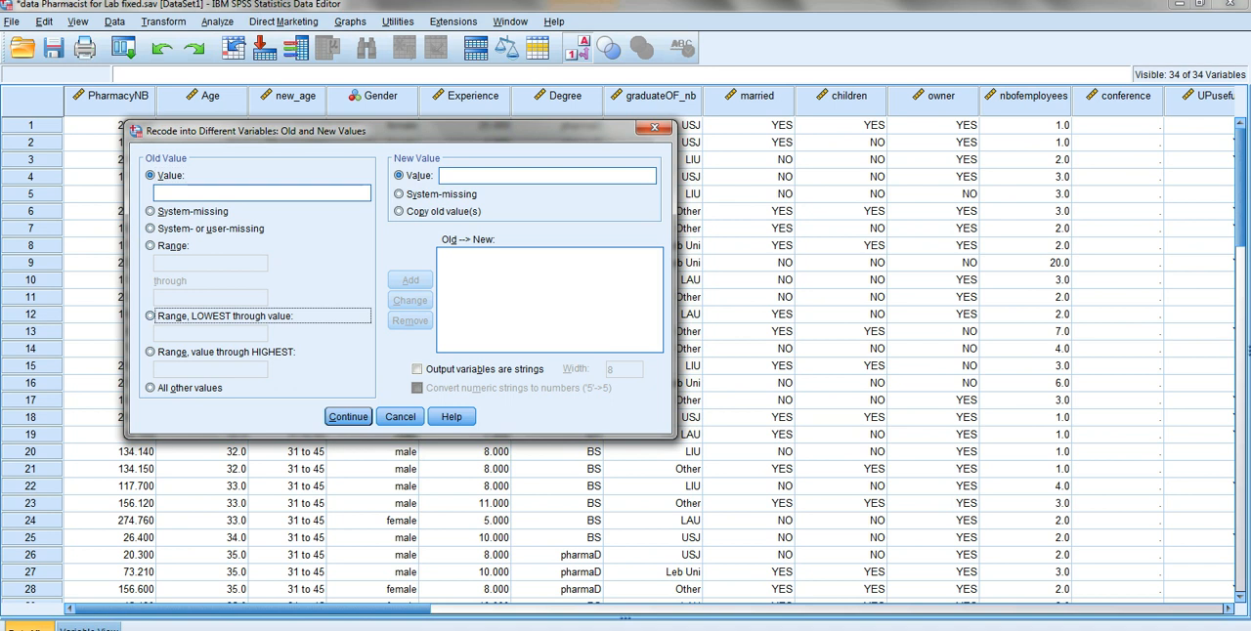
left_click(210, 335)
type("30")
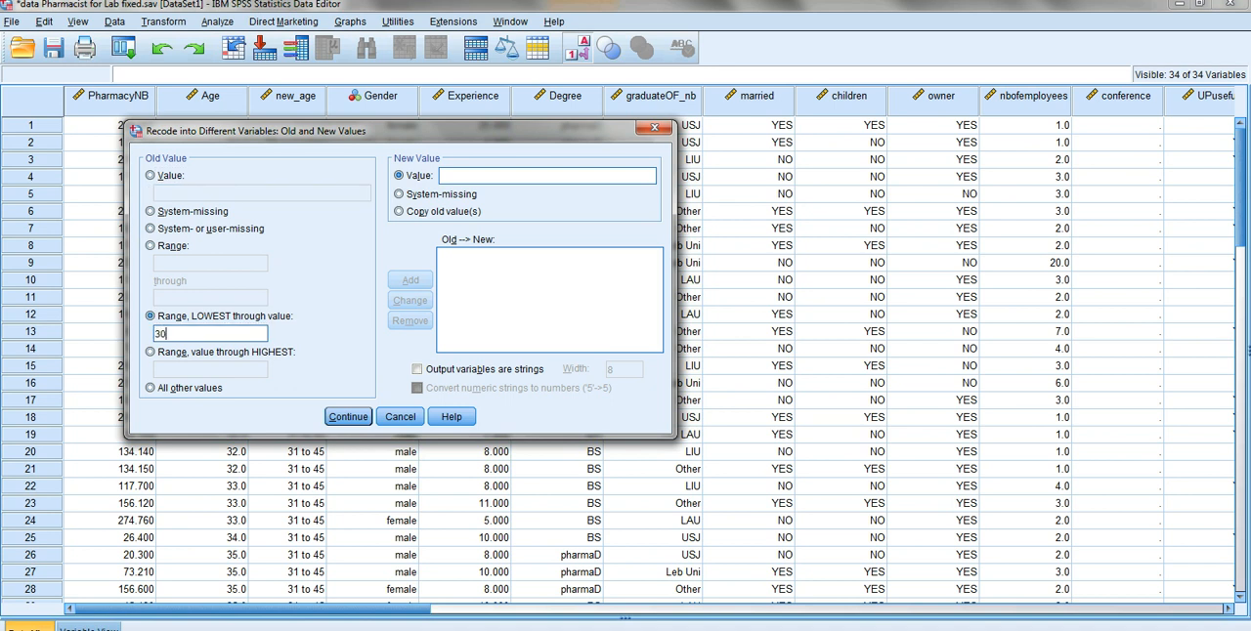
type("1")
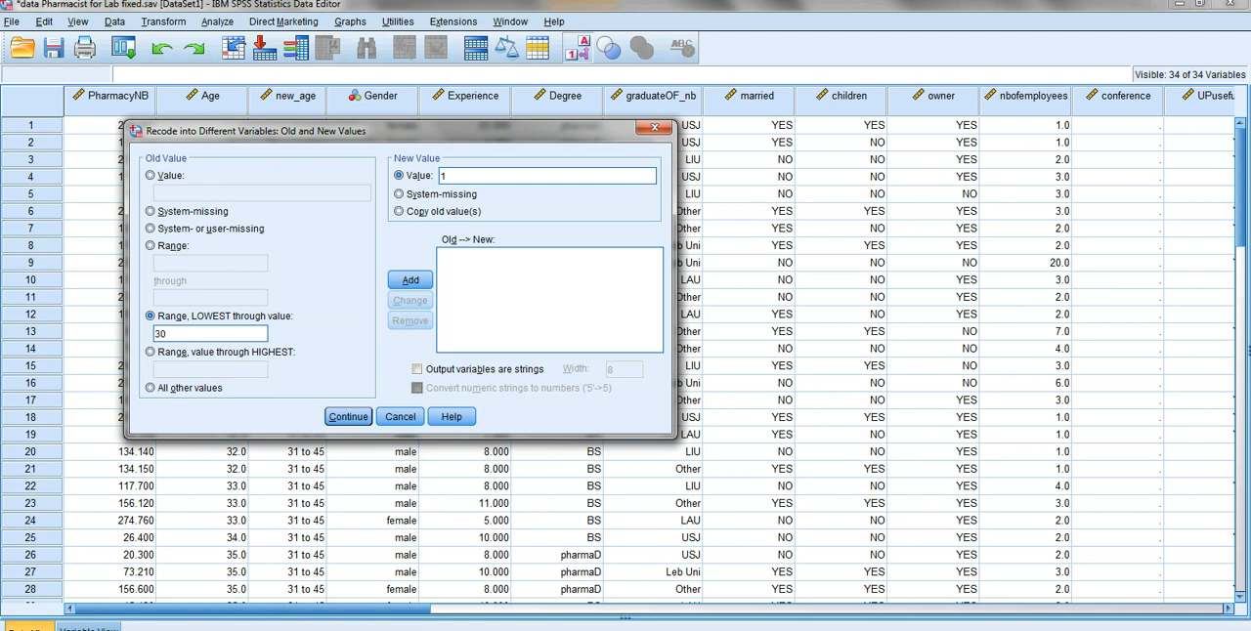
left_click(411, 280)
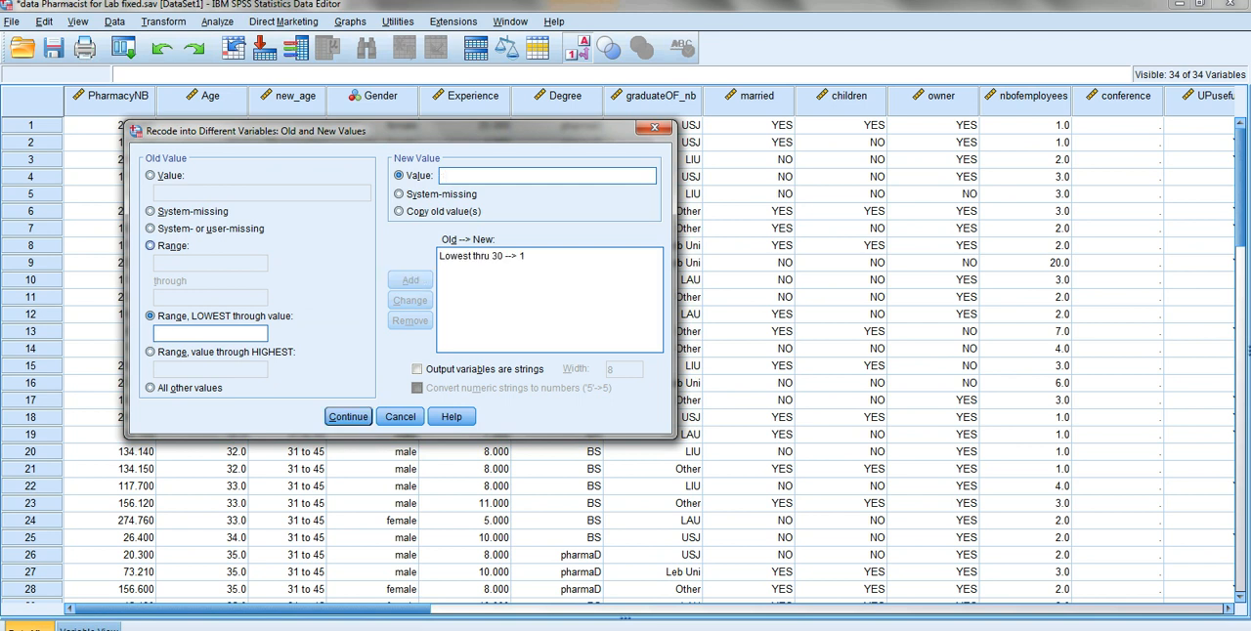
- Add a recode rule for Age that turns the range 31 through 45 into 2
left_click(151, 246)
type("31")
left_click(210, 298)
type("45")
left_click(546, 176)
type("2")
left_click(410, 280)
- Add a recode rule for Age that turns 46 through the highest value into 3, and accept the rules
left_click(151, 352)
left_click(191, 370)
type("46")
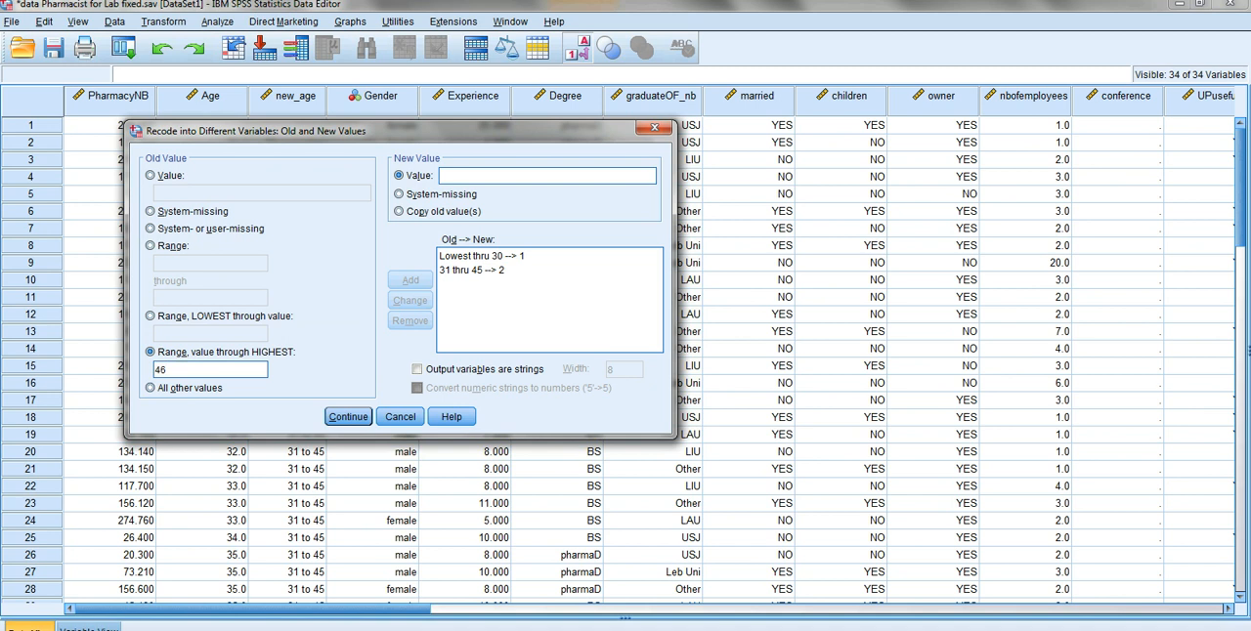
left_click(547, 176)
type("3")
left_click(411, 279)
left_click(348, 416)
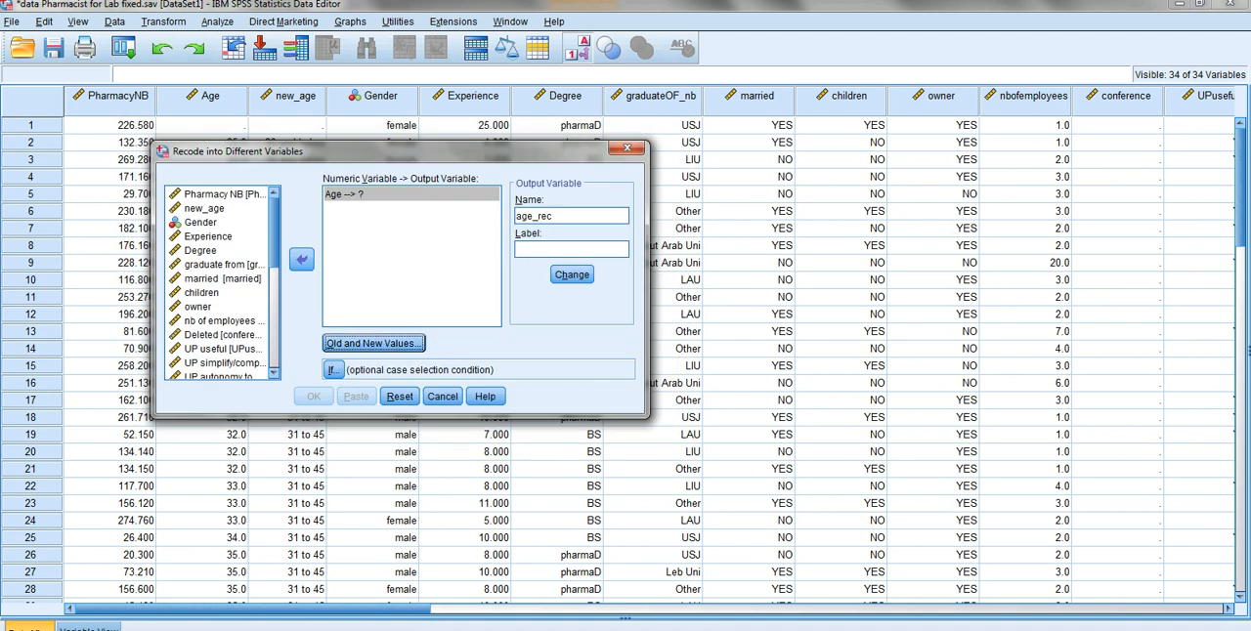
- Assign age_rec as the output variable for Age, run the recode and return to the pharmacist data
left_click(572, 275)
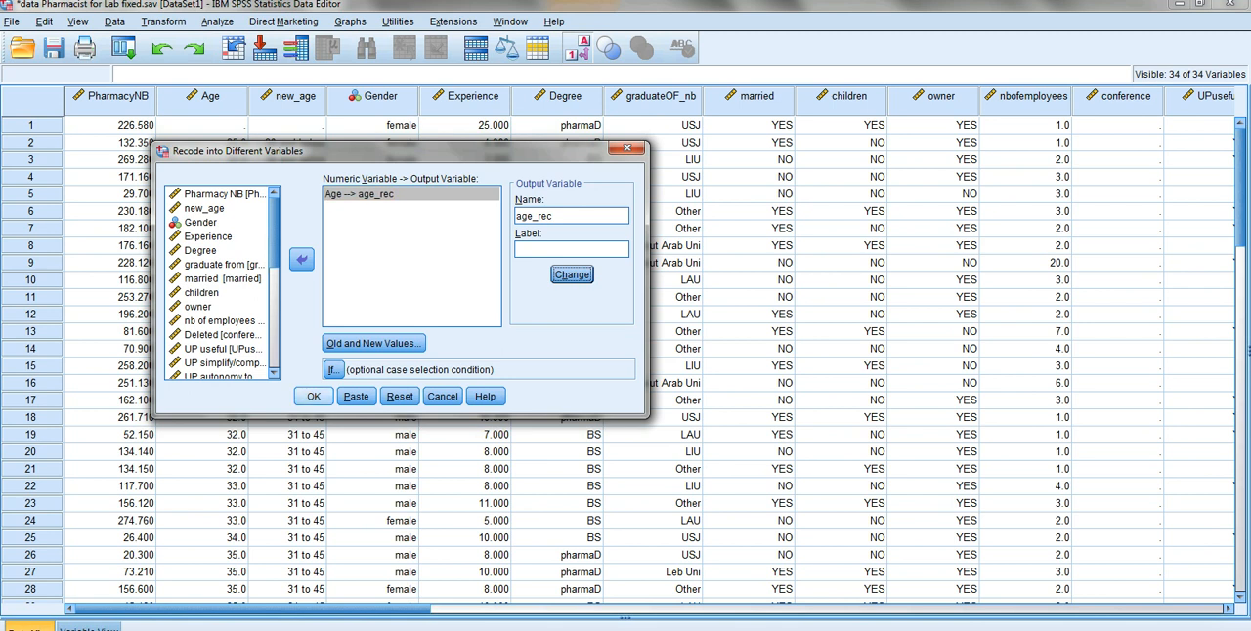
left_click(314, 396)
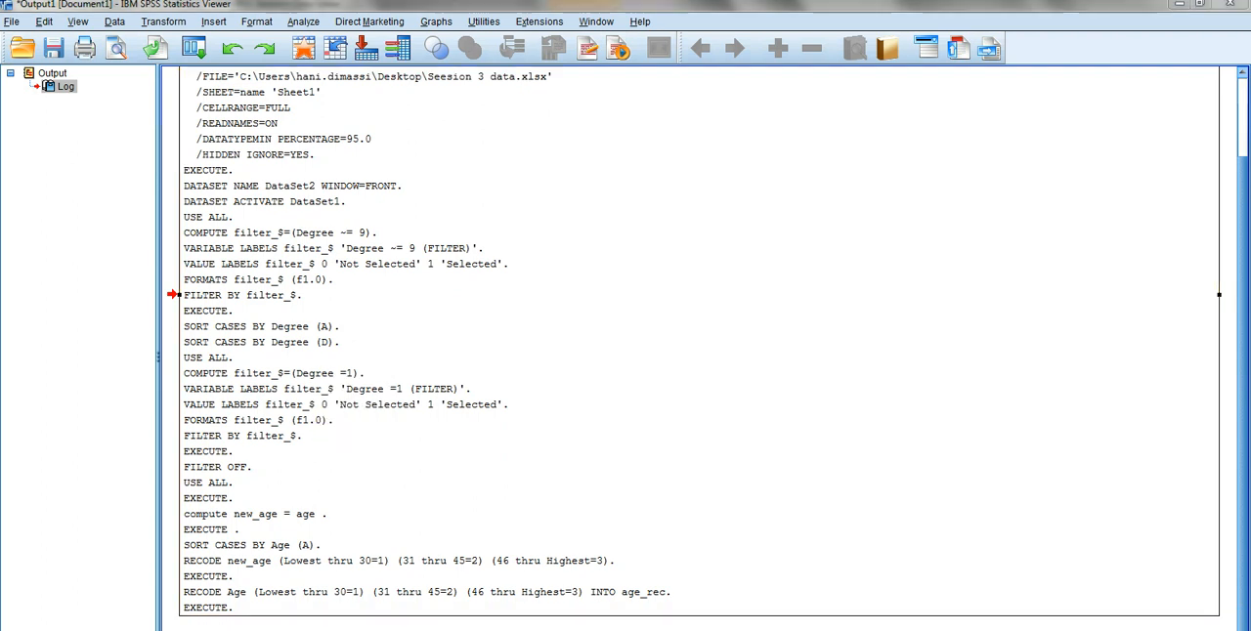
left_click(383, 575)
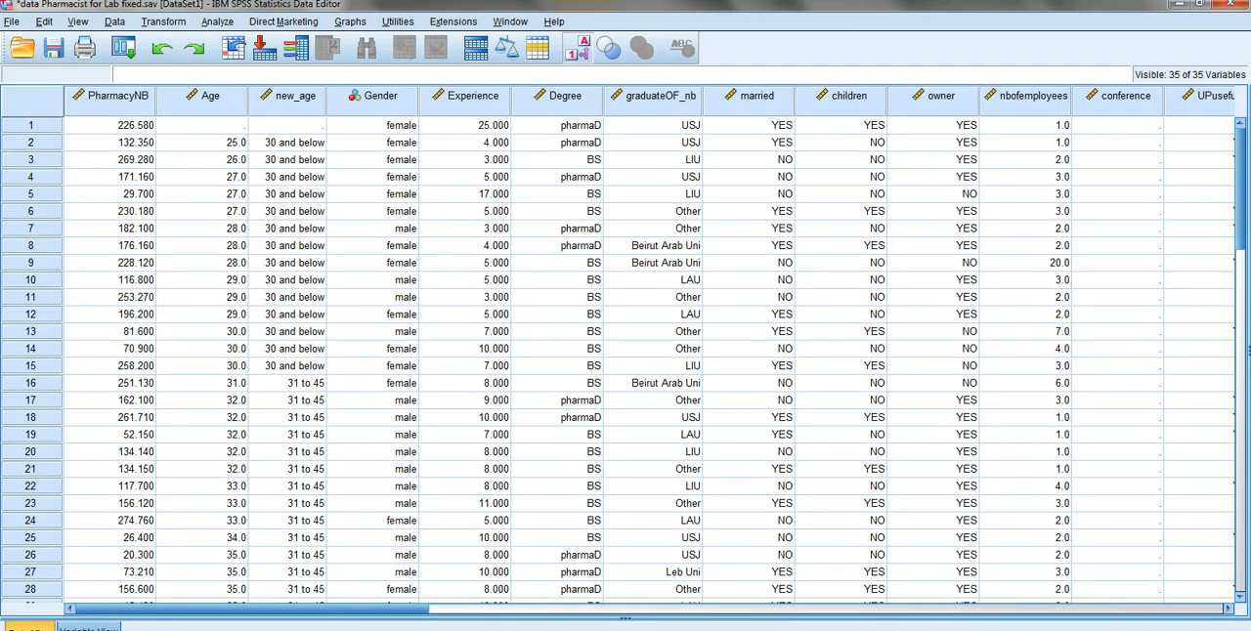
- Move the age_rec variable from the end of the variable list to directly below new_age
key("ctrl+t")
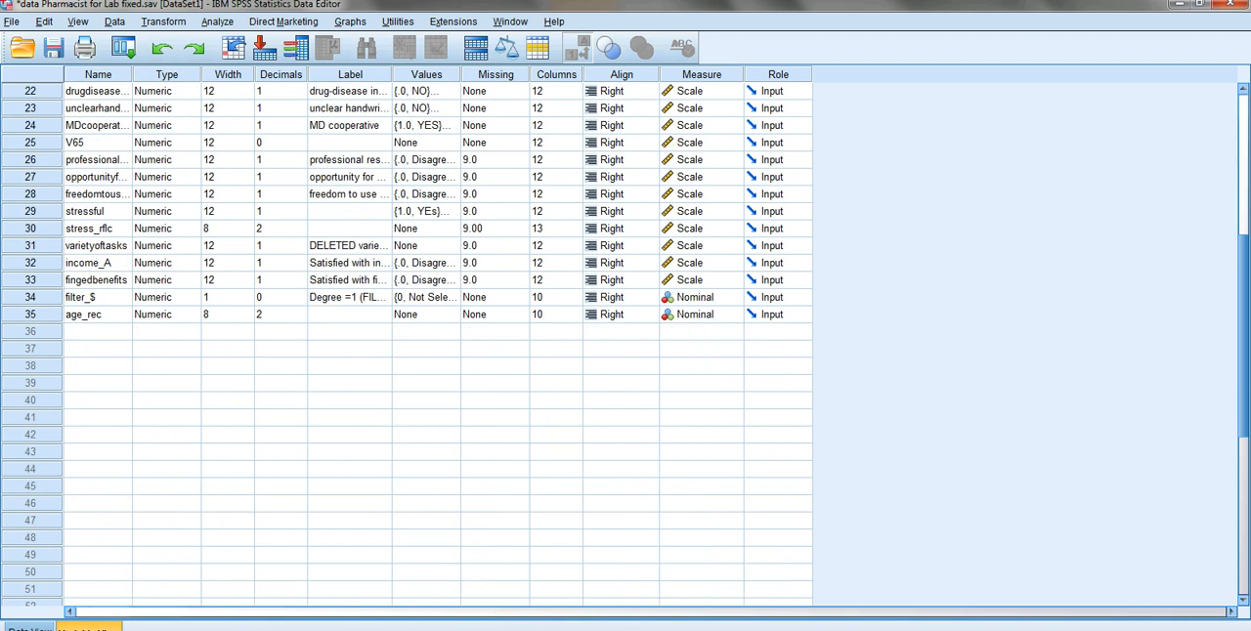
left_click(97, 314)
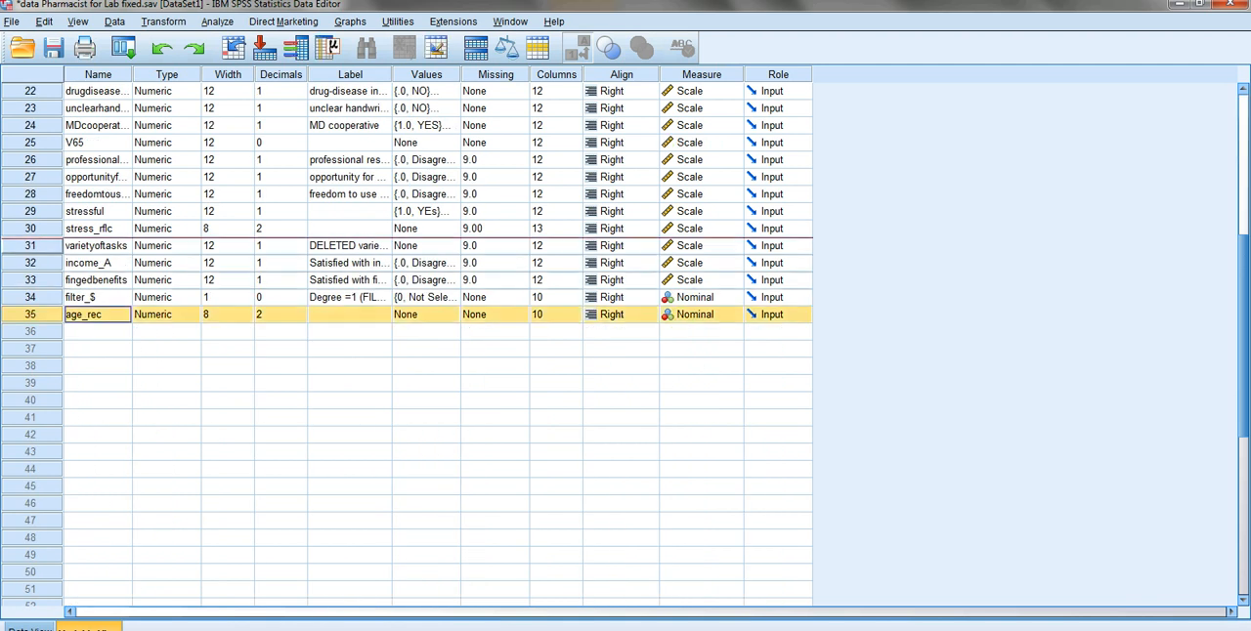
scroll(405, 342, "up", 7)
left_click_drag(31, 88, 32, 138)
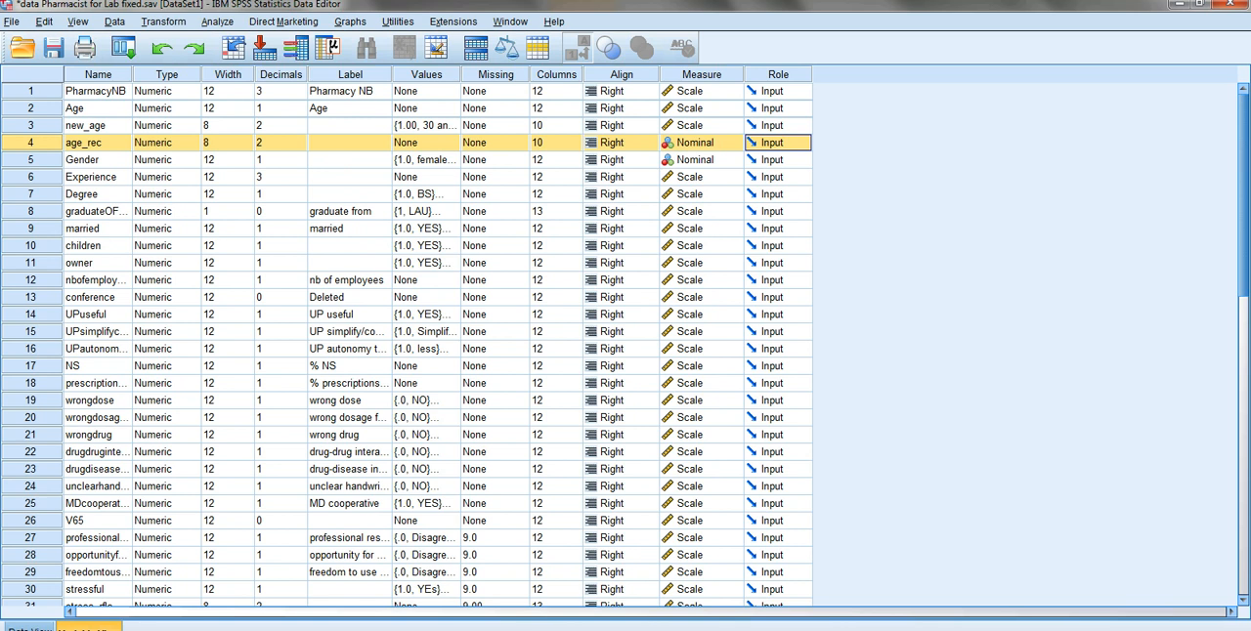
- Show the data as numeric codes instead of value labels and compare the new_age and age_rec columns
double_click(31, 109)
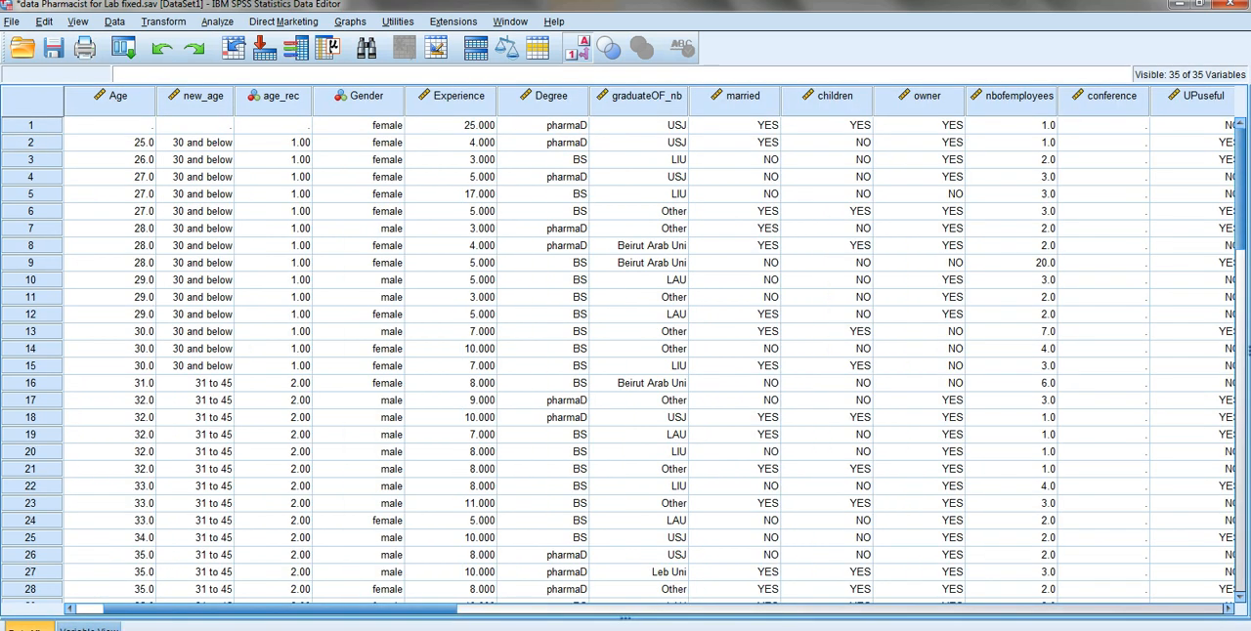
left_click(577, 48)
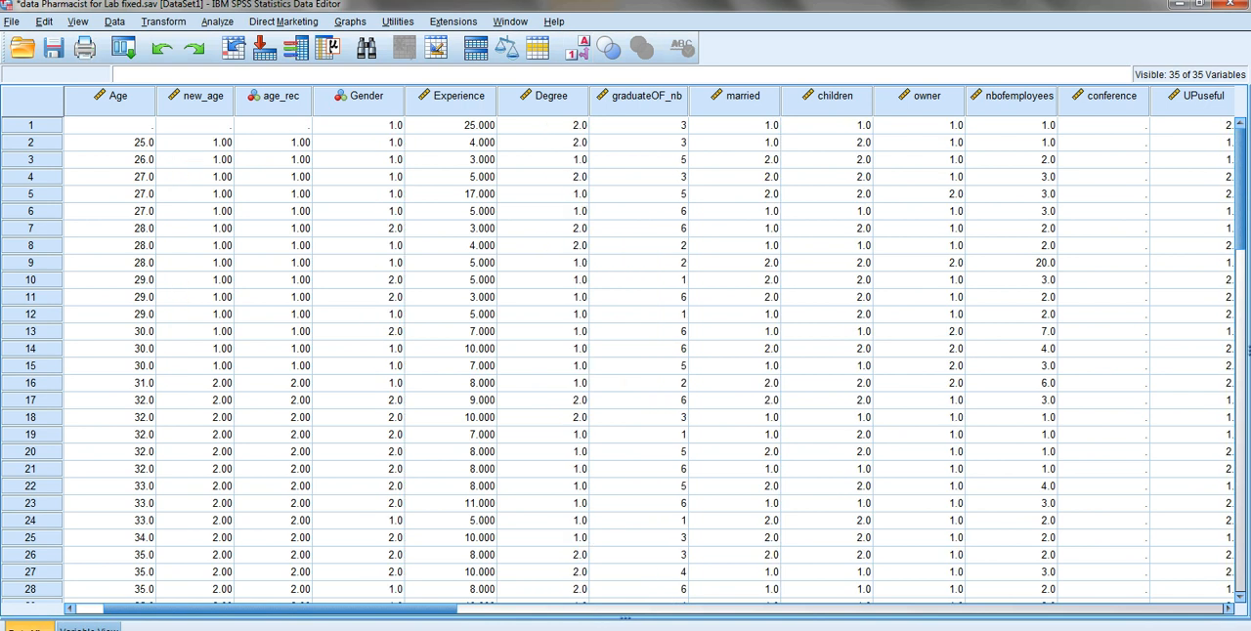
left_click(195, 366)
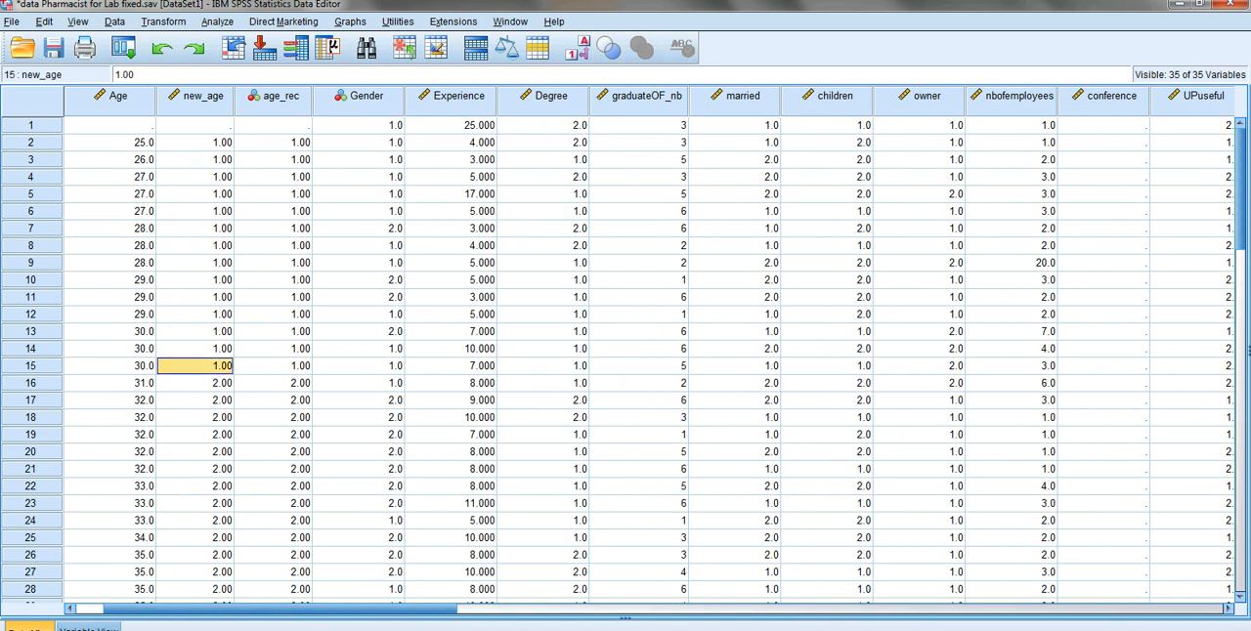
- Copy the value labels of new_age and apply them to the age_rec variable
left_click(273, 160)
scroll(625, 352, "down", 15)
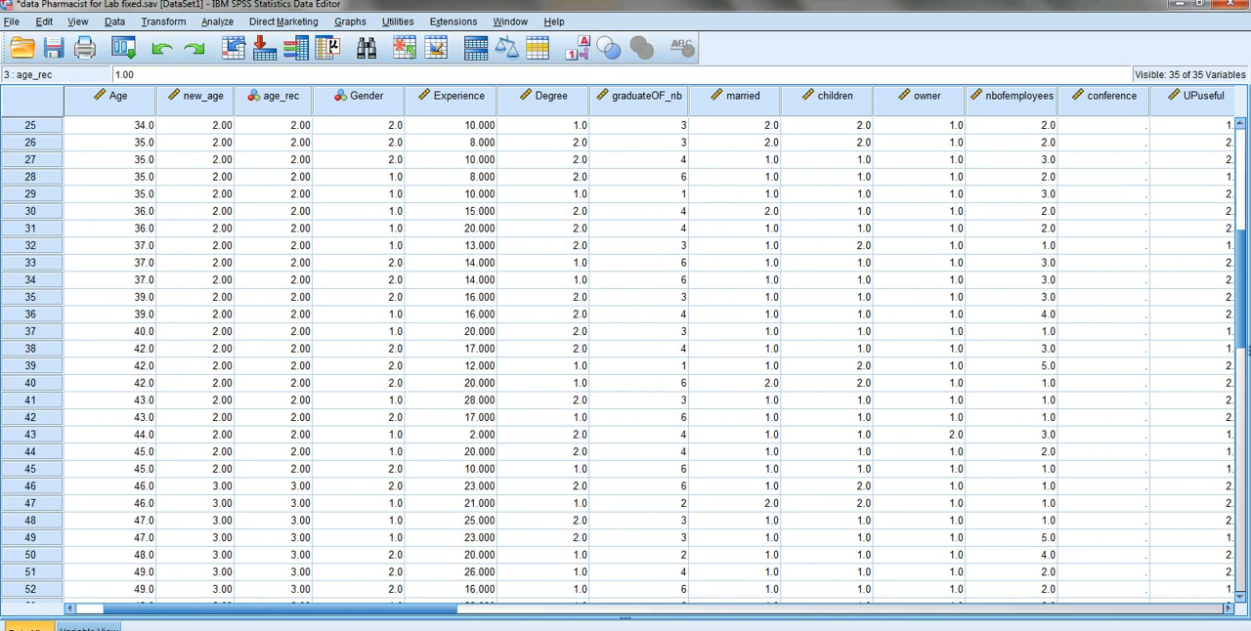
scroll(626, 352, "up", 11)
left_click(89, 628)
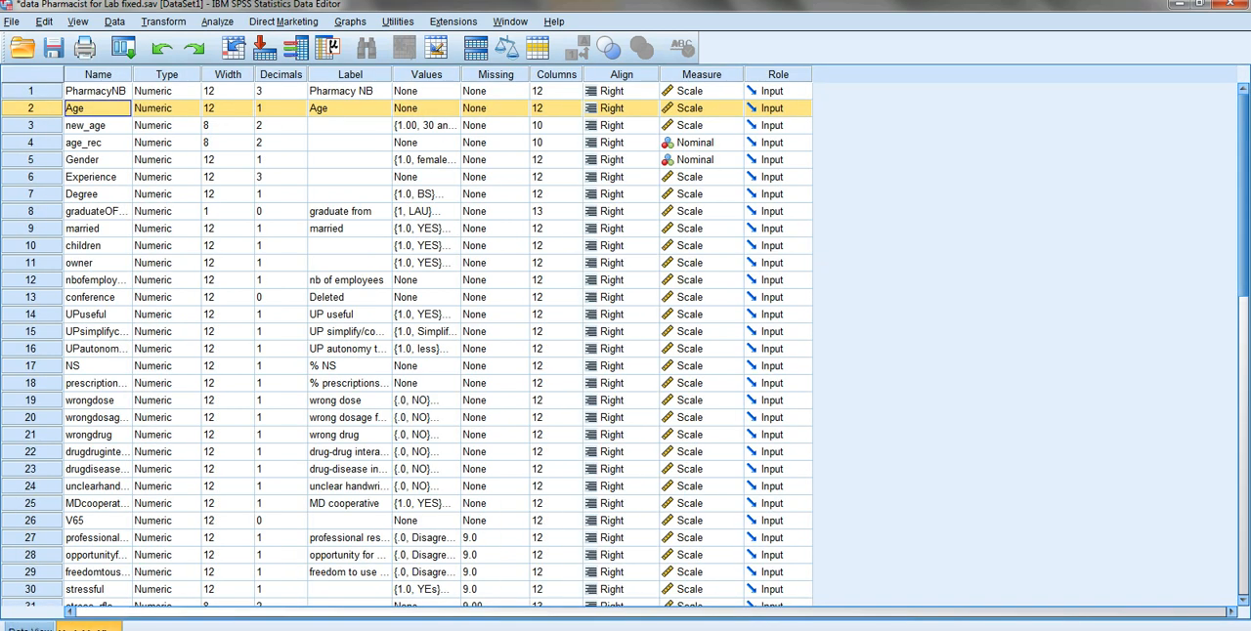
left_click(426, 126)
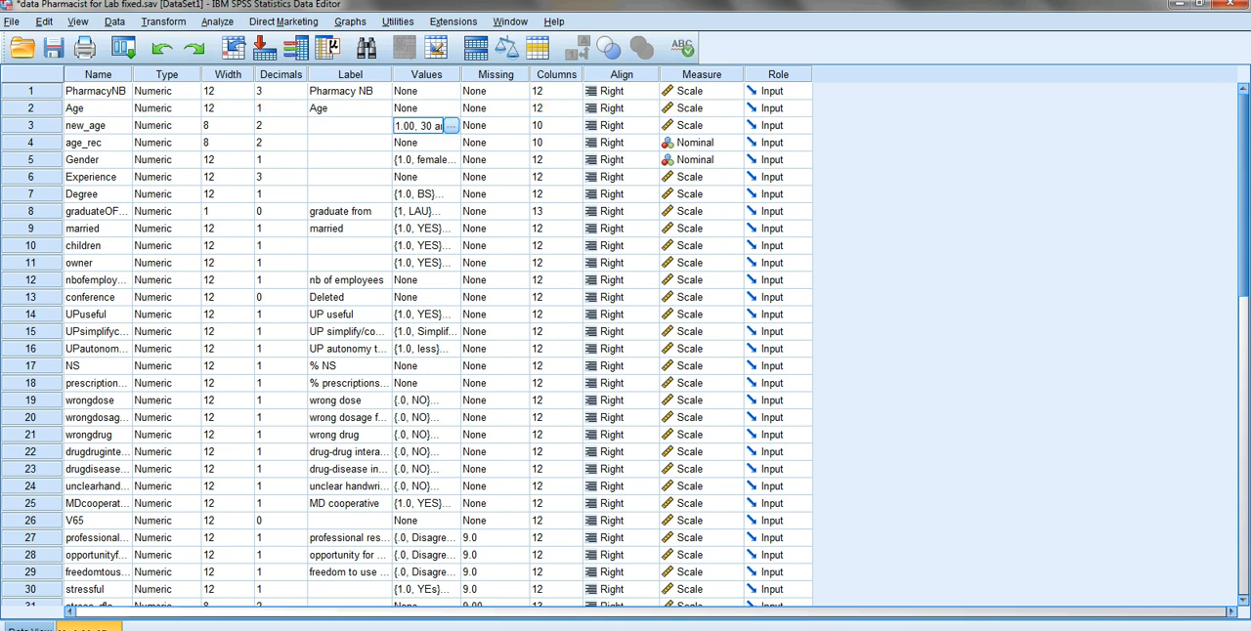
right_click(425, 125)
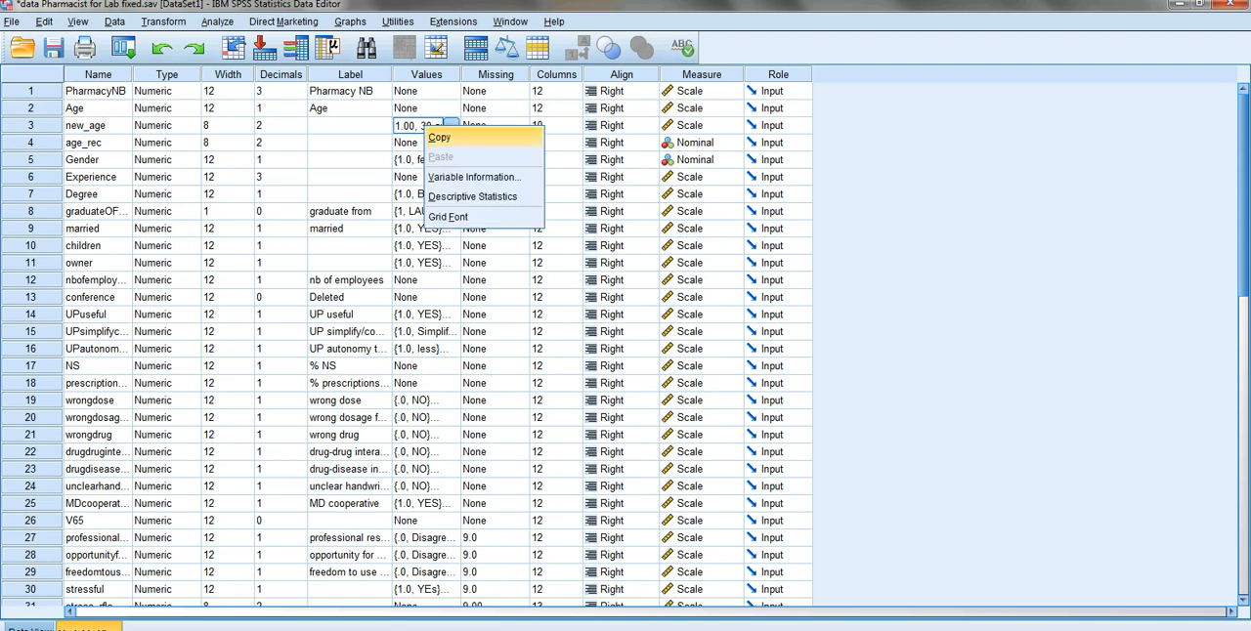
left_click(442, 136)
right_click(401, 143)
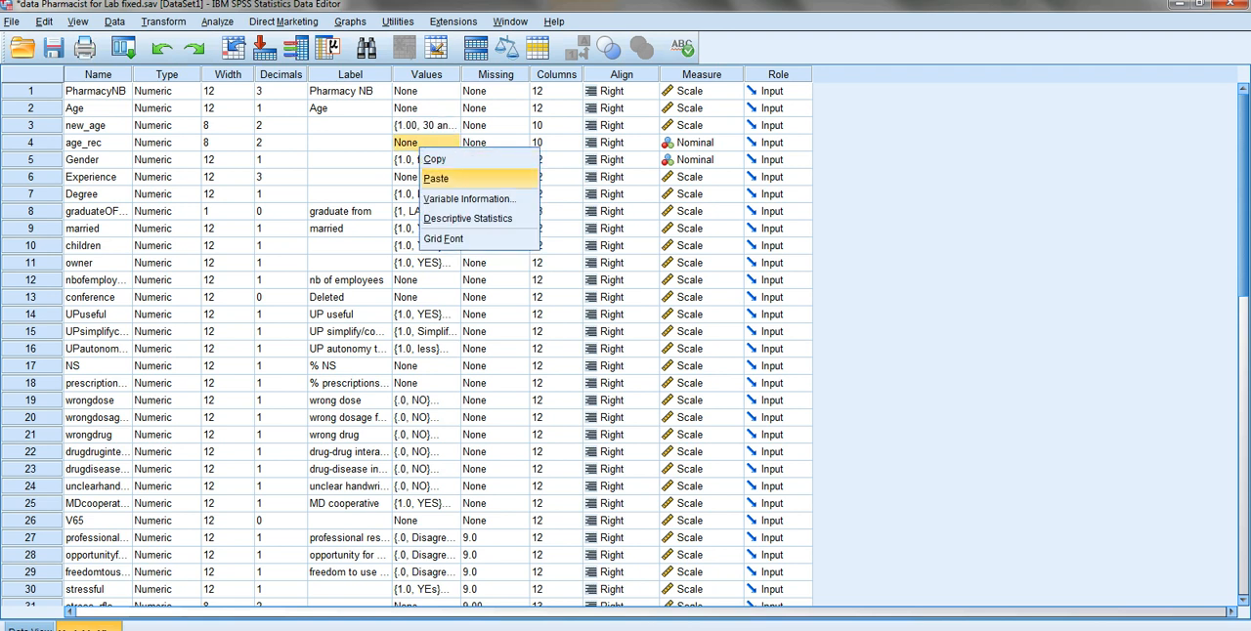
left_click(434, 177)
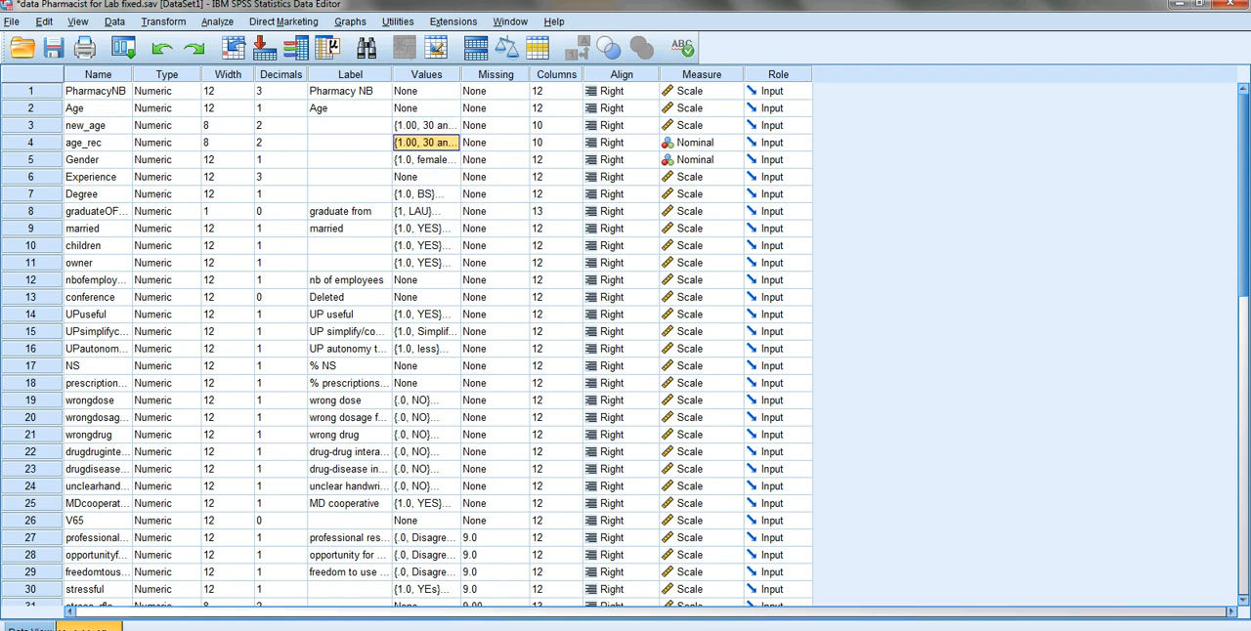
- Return to the pharmacist data and show value labels instead of numeric codes, checking age_rec from the first case
left_click(30, 628)
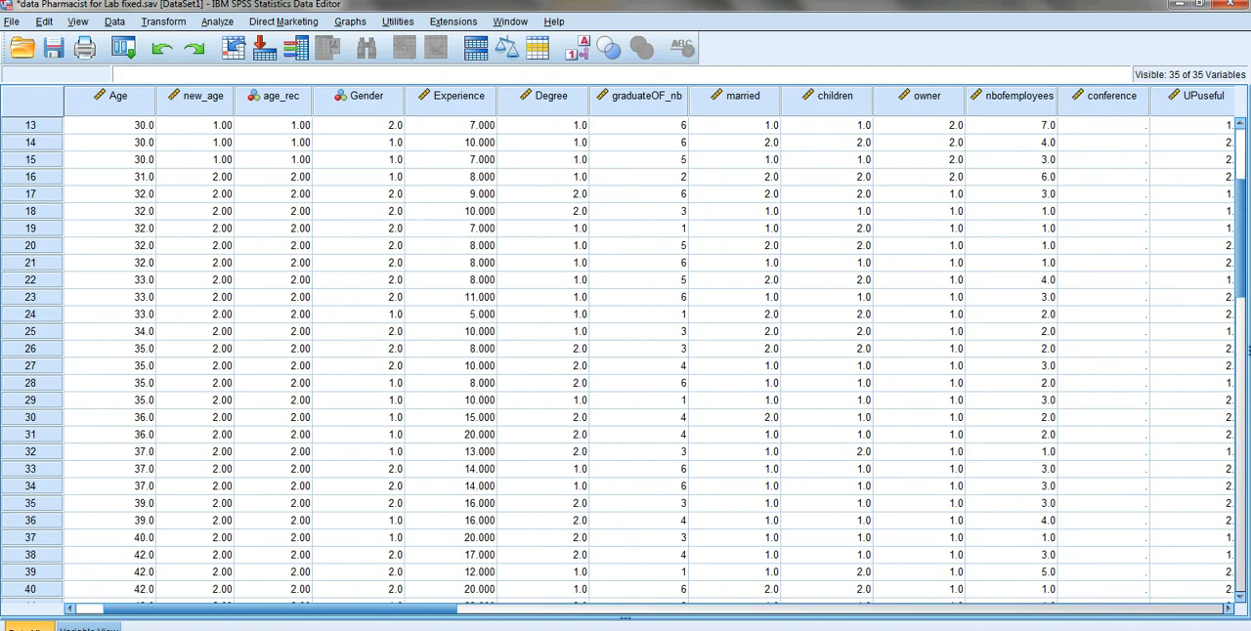
left_click(576, 46)
scroll(577, 47, "up", 4)
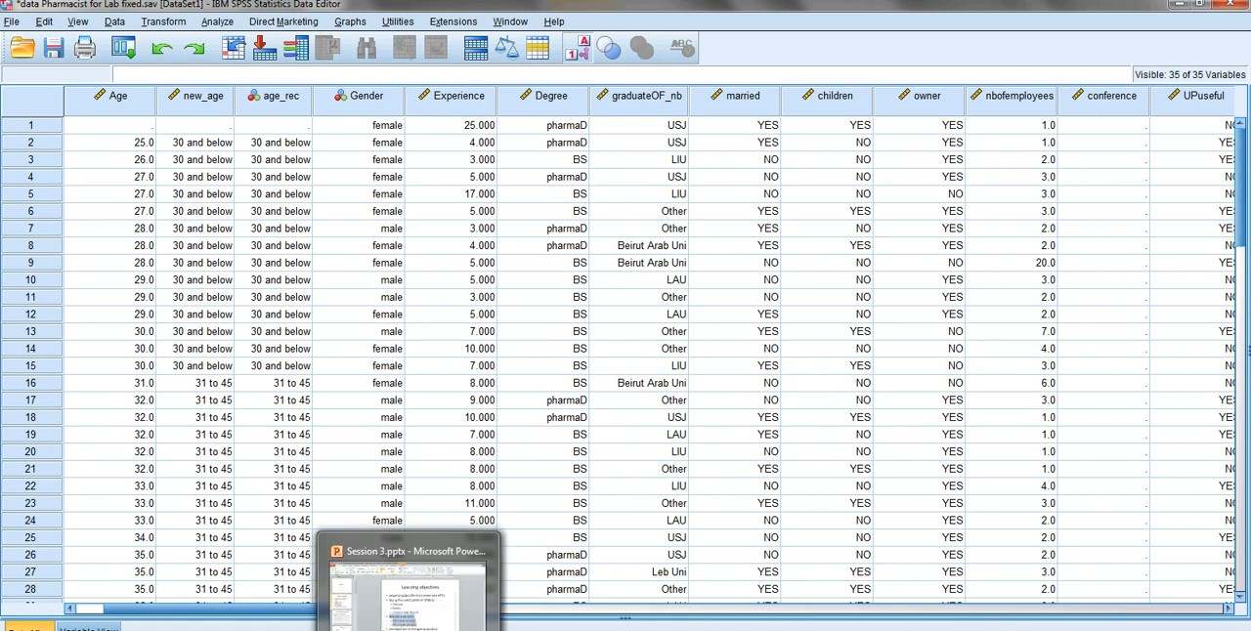
- Switch to the Session 3 PowerPoint presentation and review the Recode a variable items on the Learning objectives slide
left_click(408, 626)
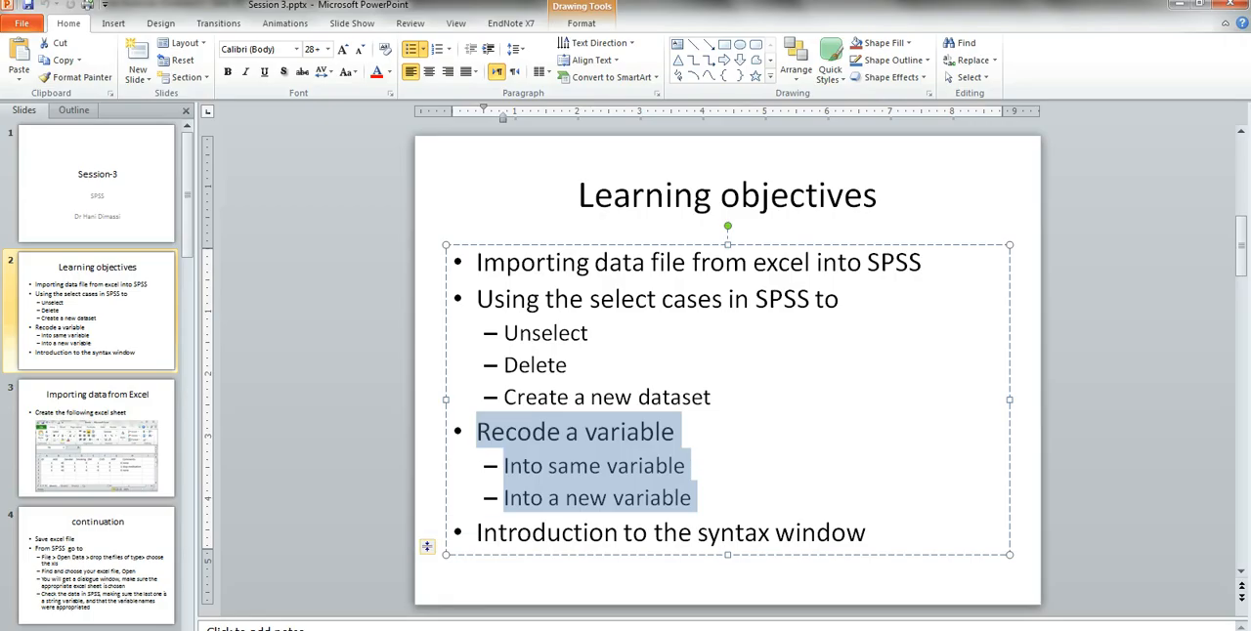
left_click(607, 498)
left_click(477, 432)
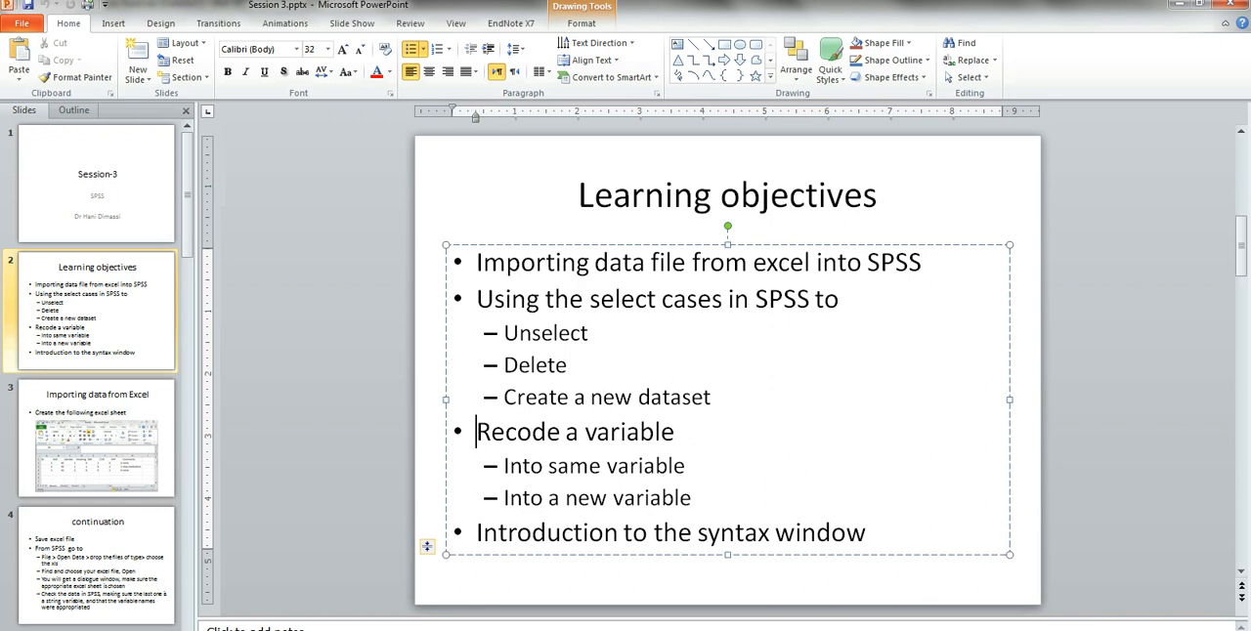